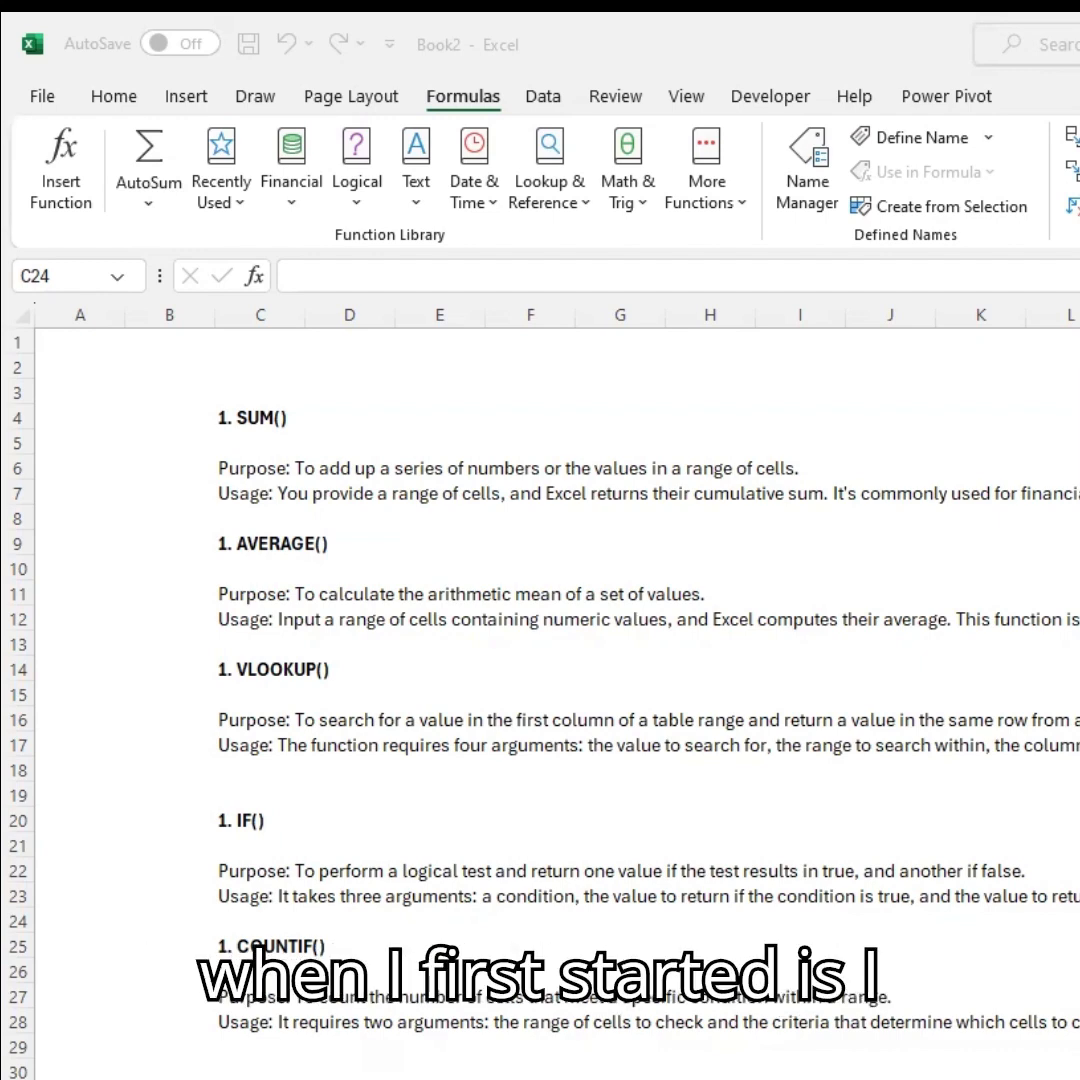
Browse the Financial, Logical, Text, Date & Time and Lookup & Reference function lists.
left_click(447, 101)
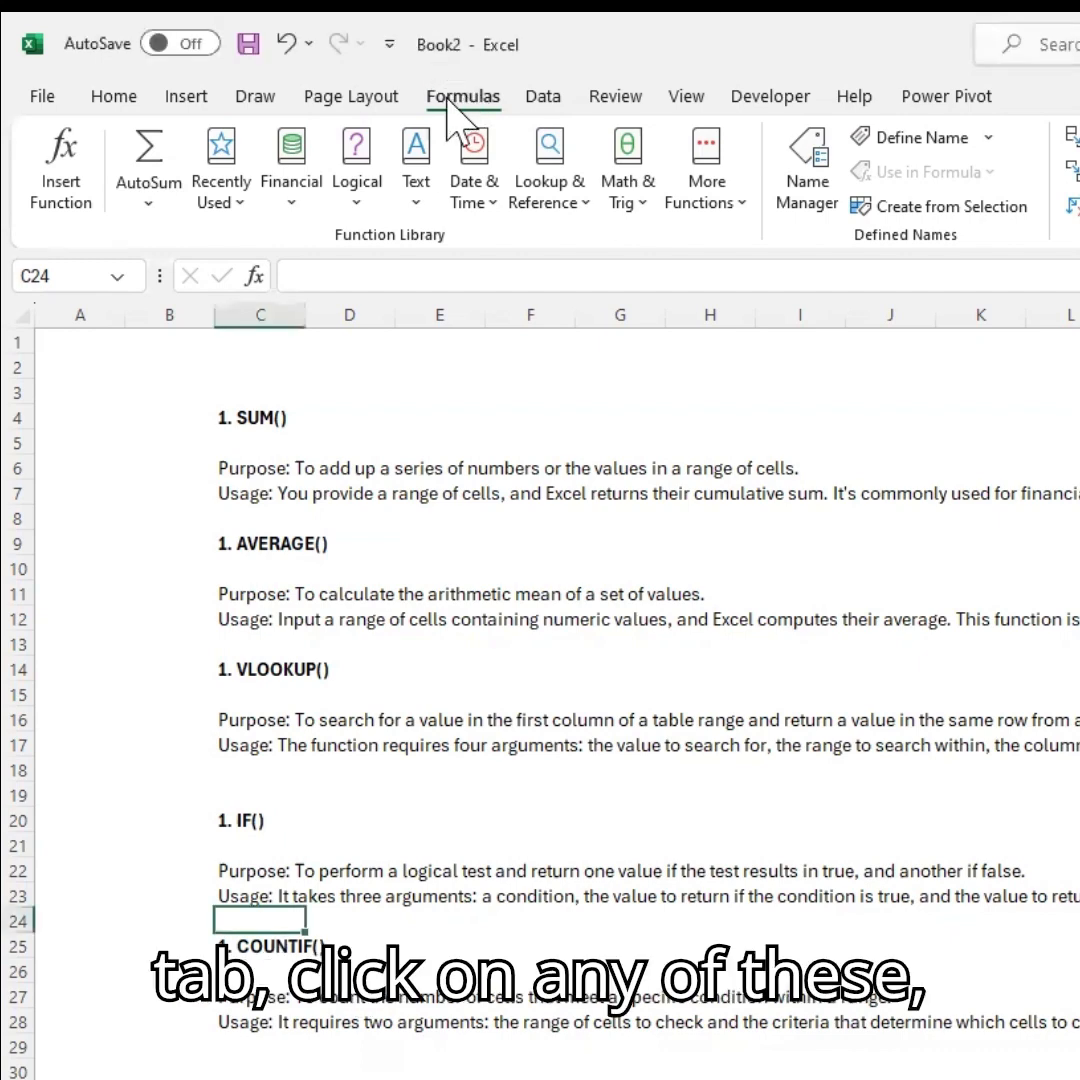
left_click(270, 185)
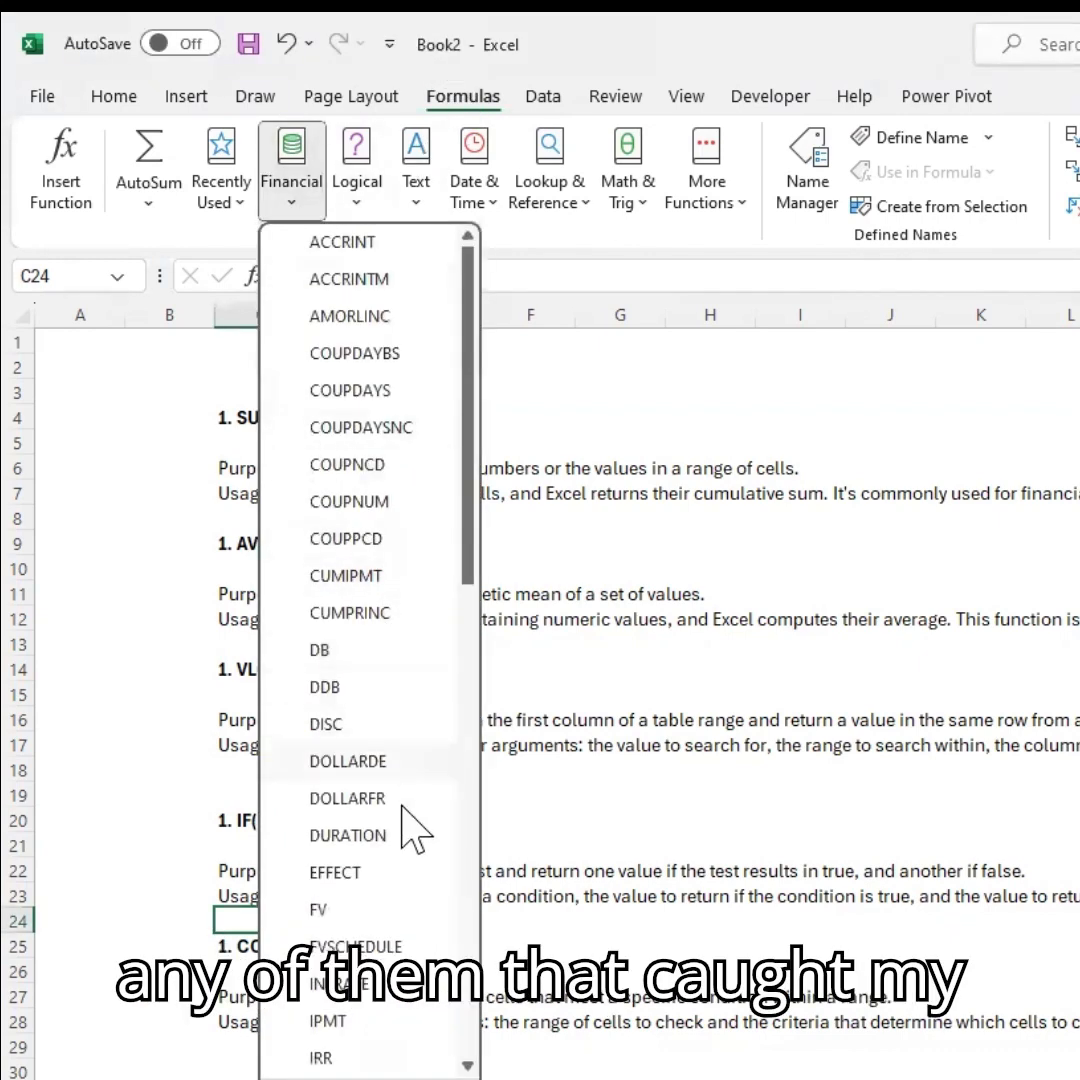
left_click(356, 200)
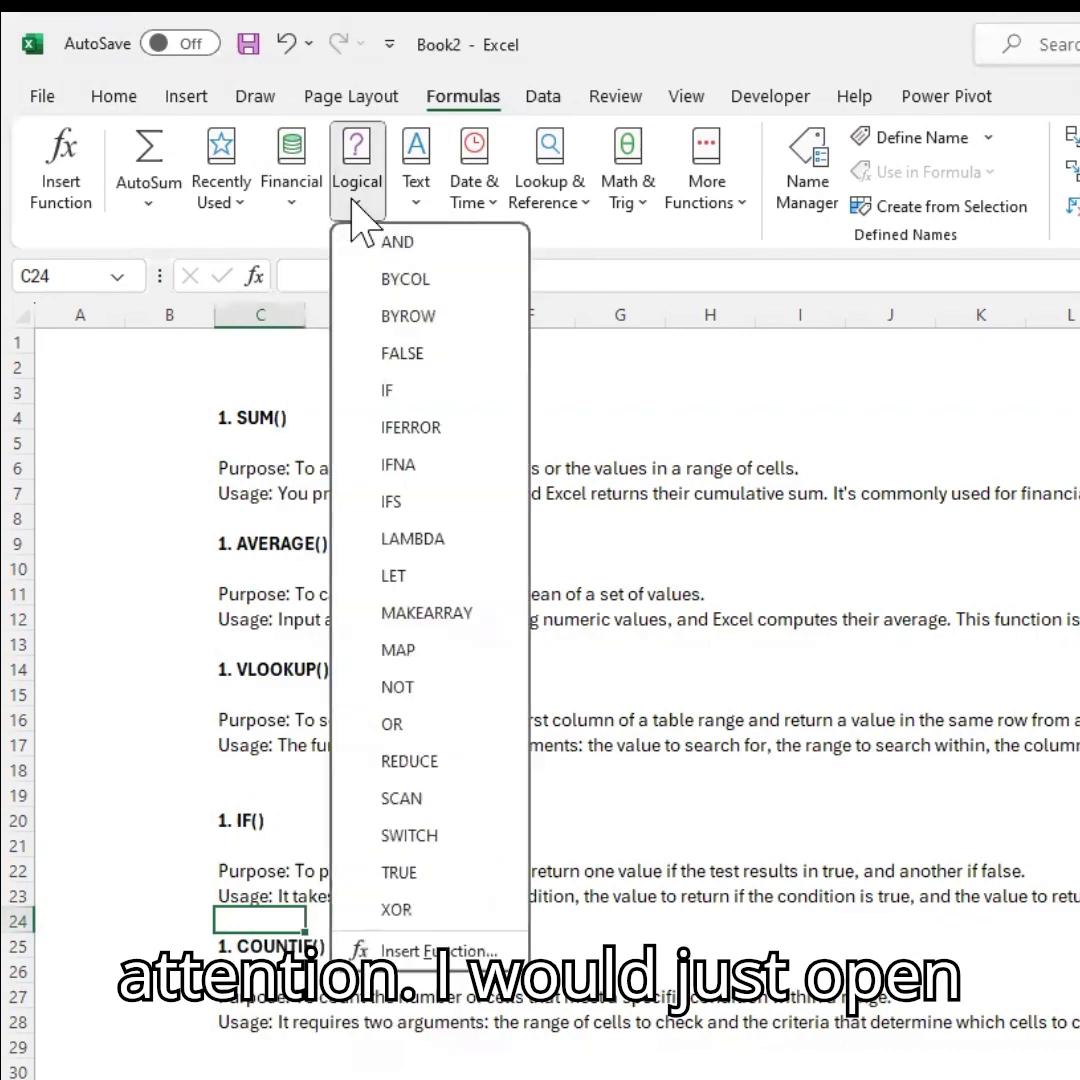
left_click(353, 200)
left_click(353, 200)
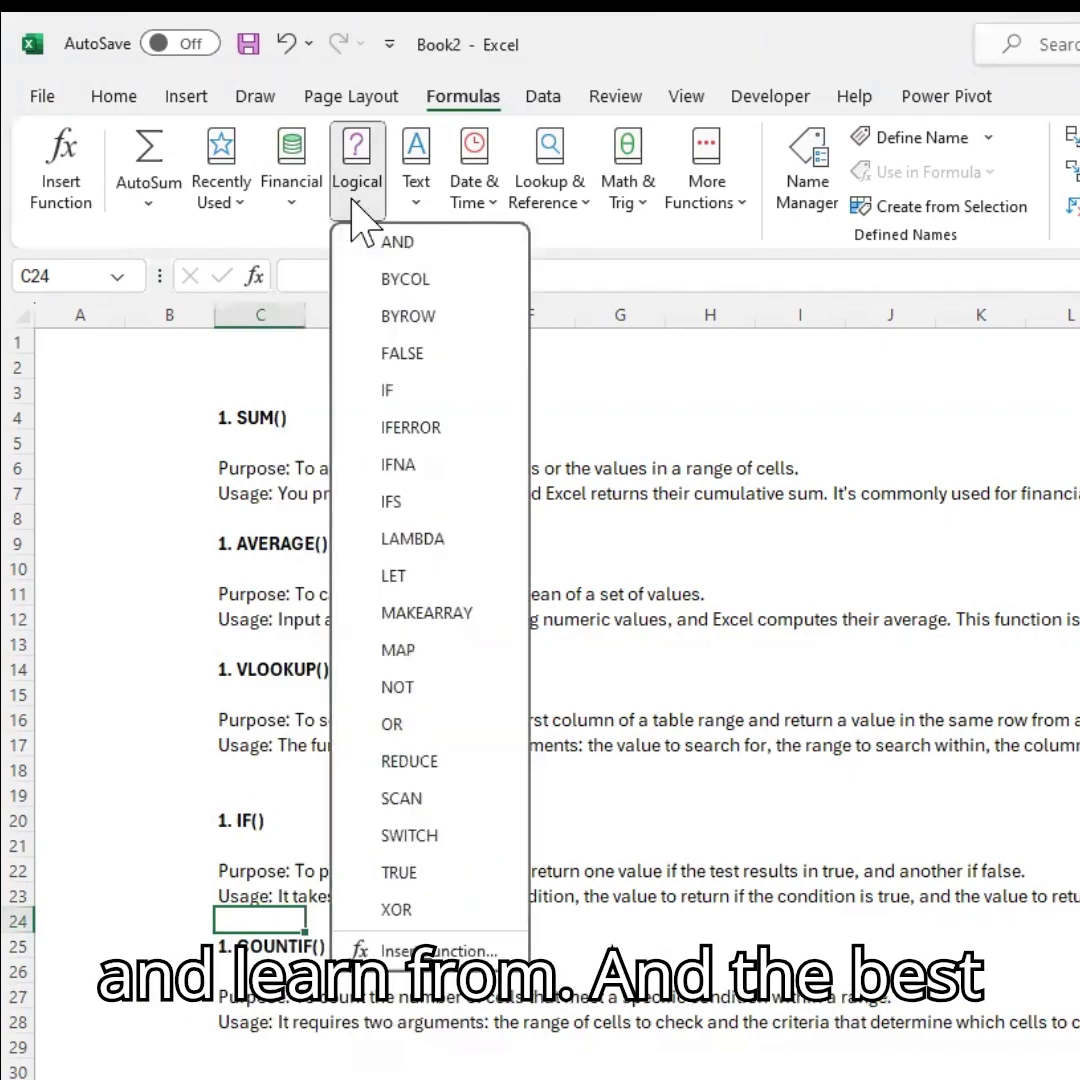
left_click(416, 195)
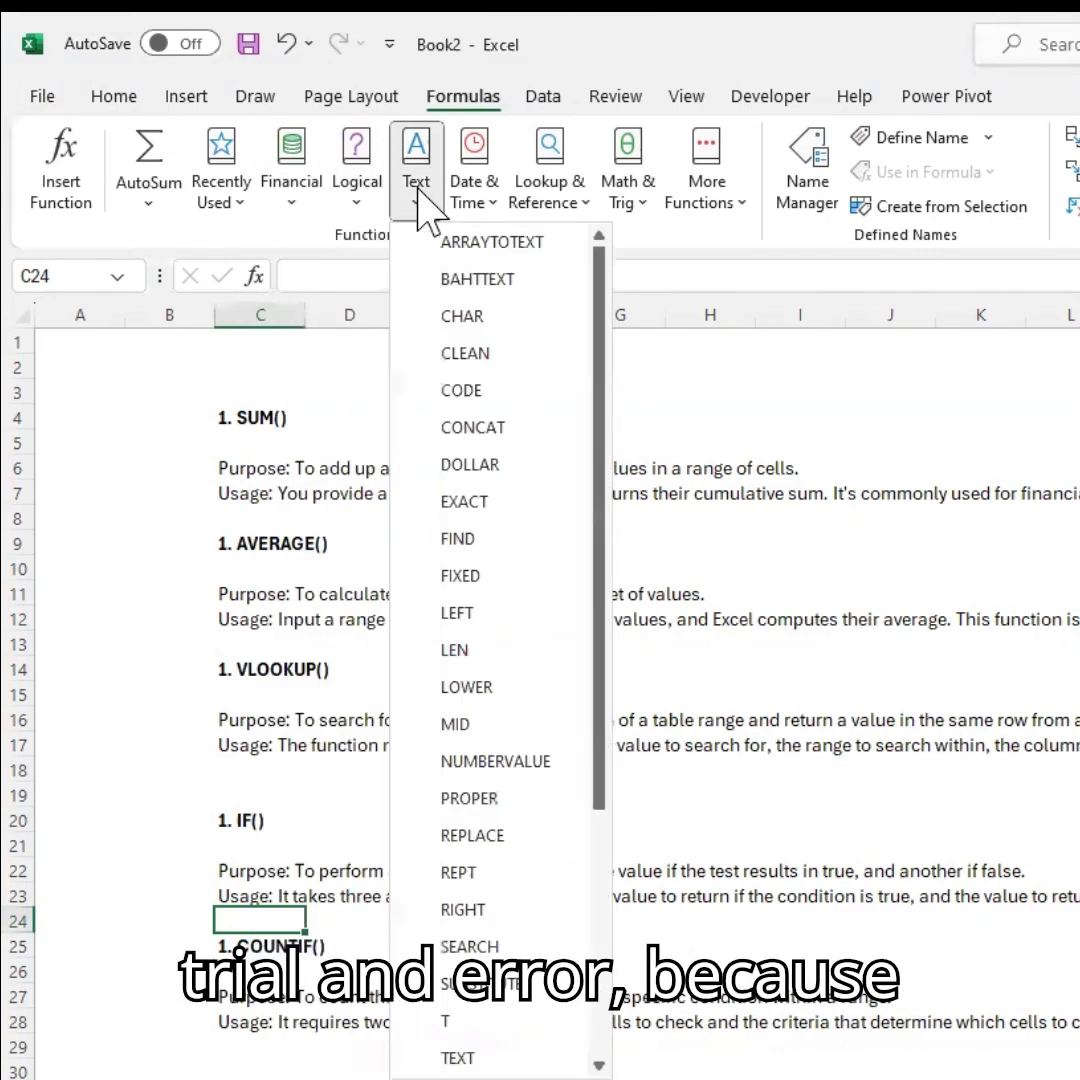
left_click(497, 200)
left_click(495, 205)
left_click(549, 195)
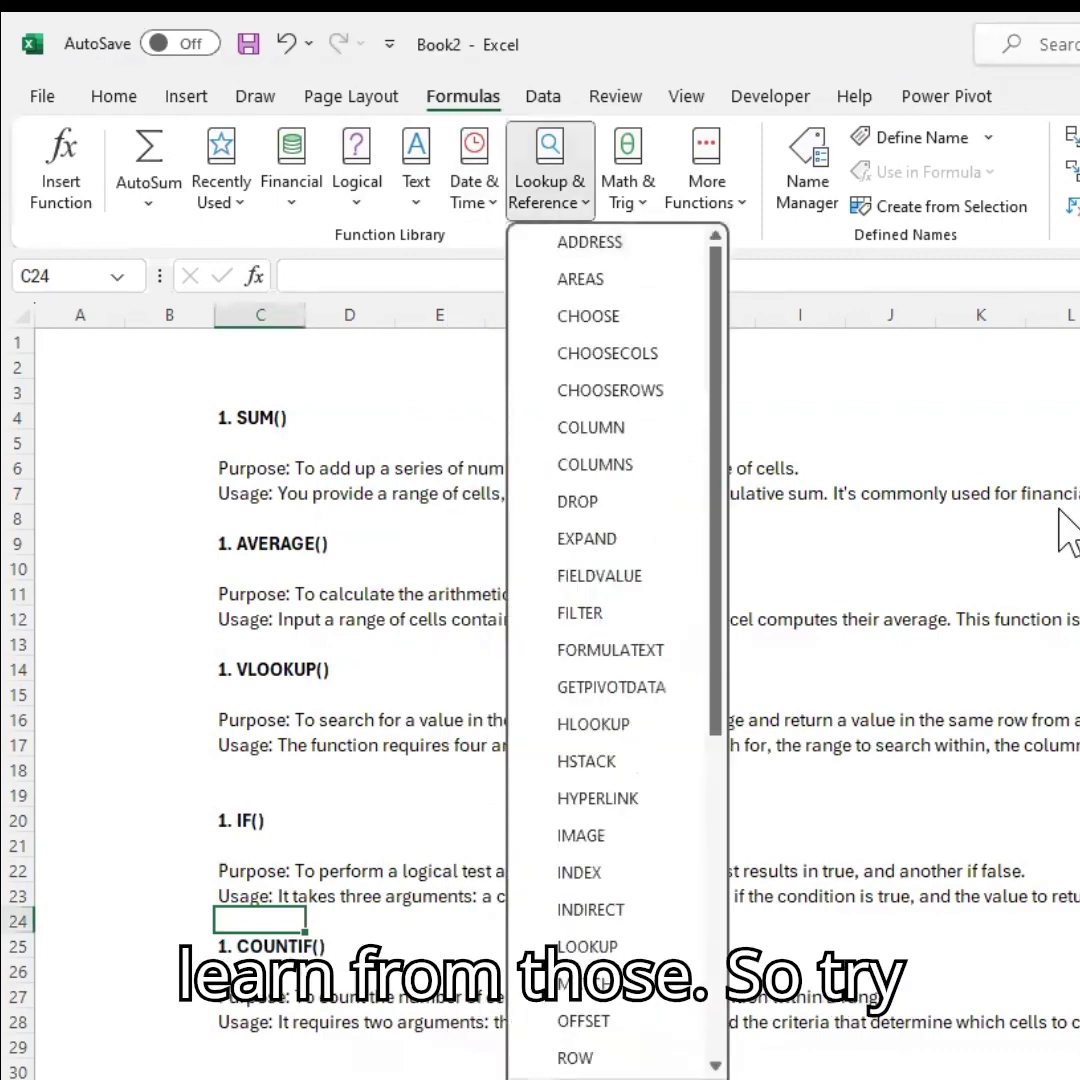
left_click(1070, 520)
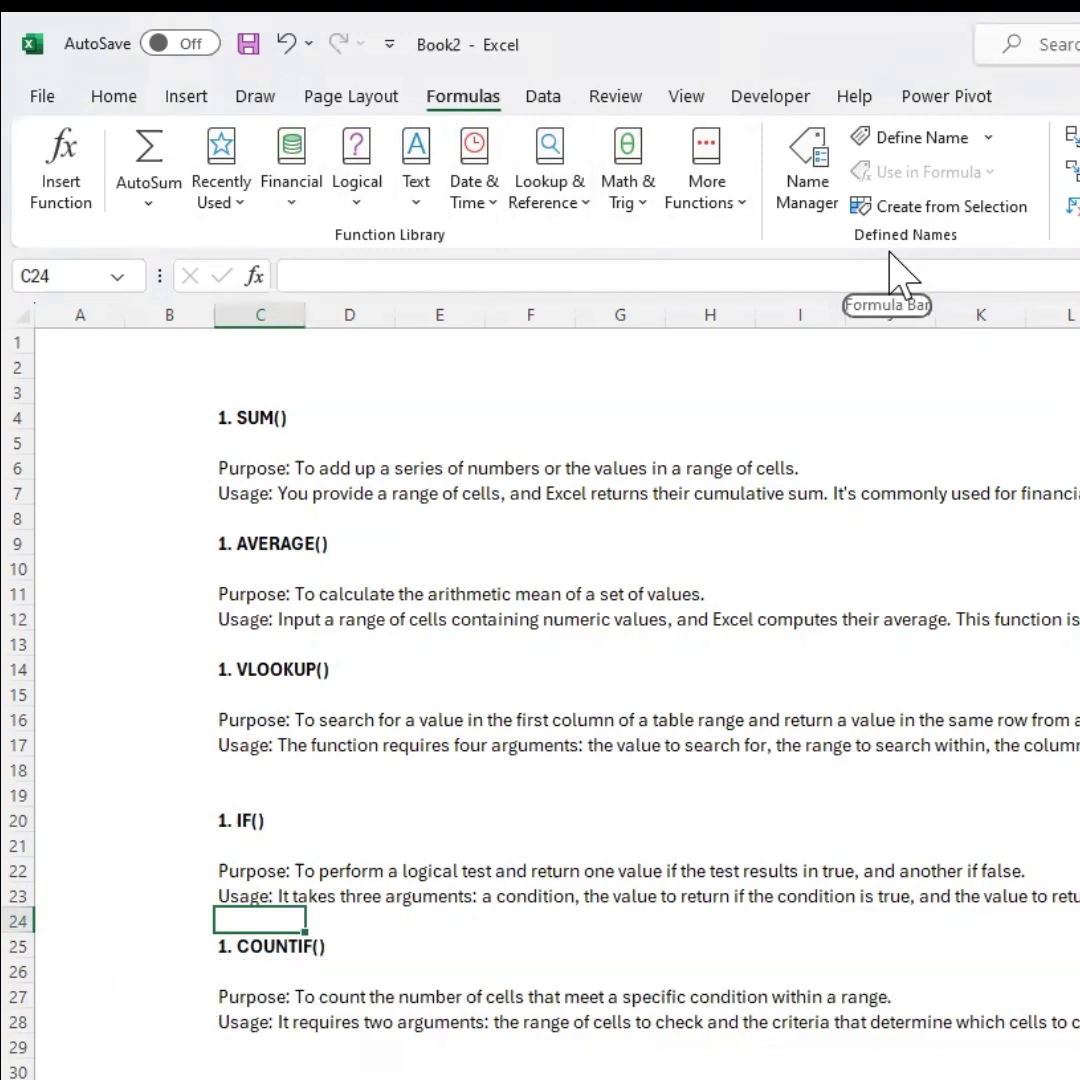
Review the notes describing the SUM, AVERAGE, VLOOKUP, IF and COUNTIF functions.
left_click(255, 420)
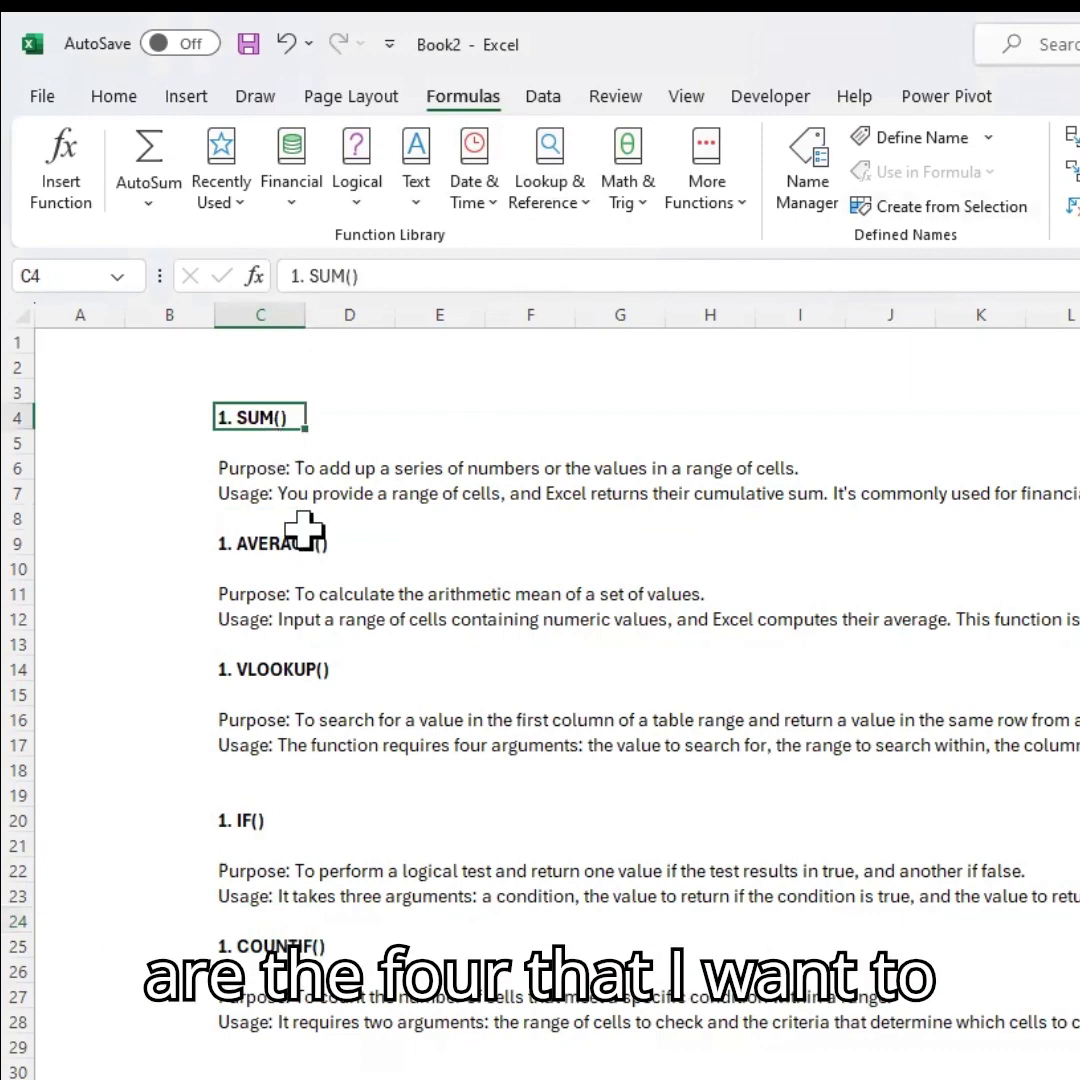
left_click(262, 545)
left_click(264, 670)
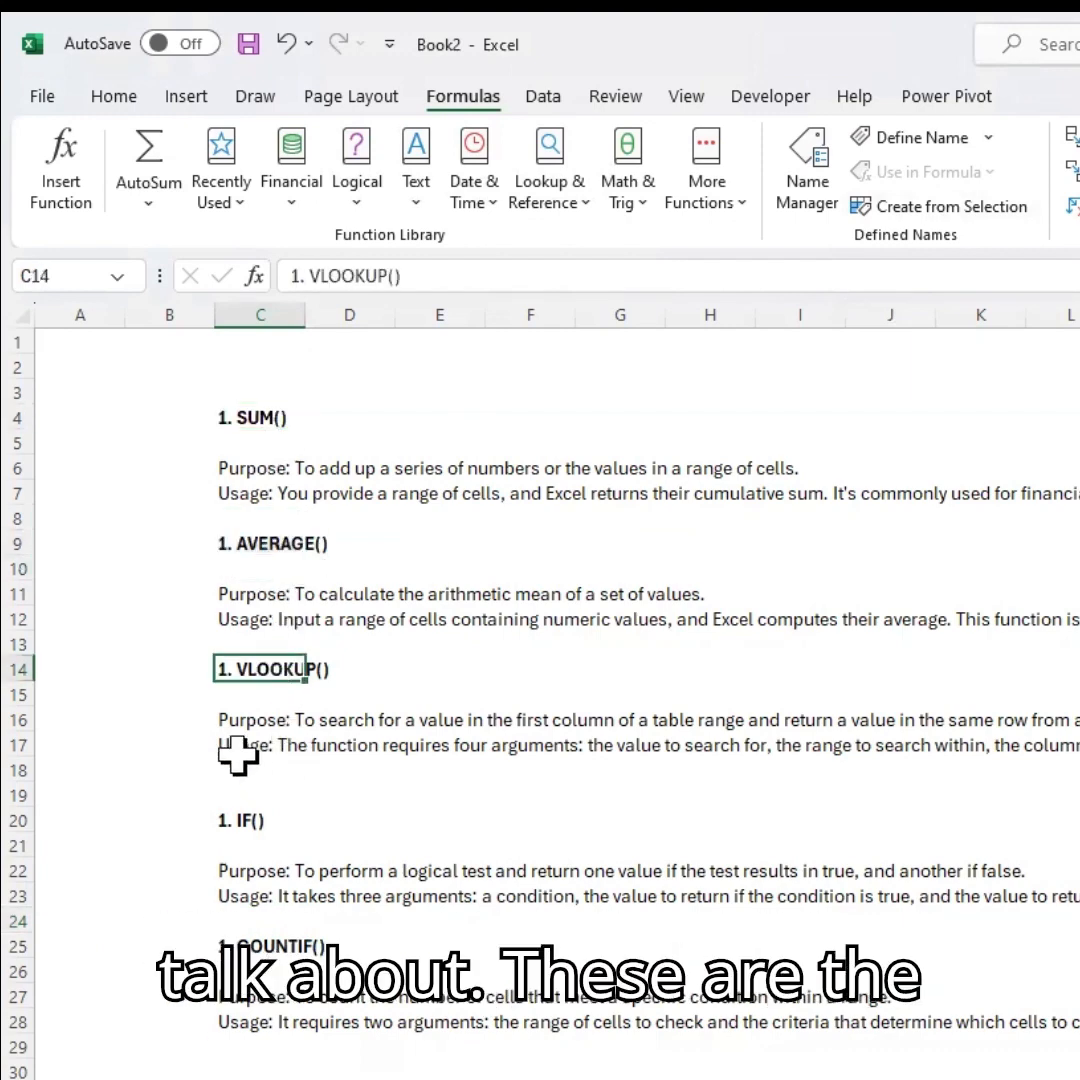
left_click(155, 866)
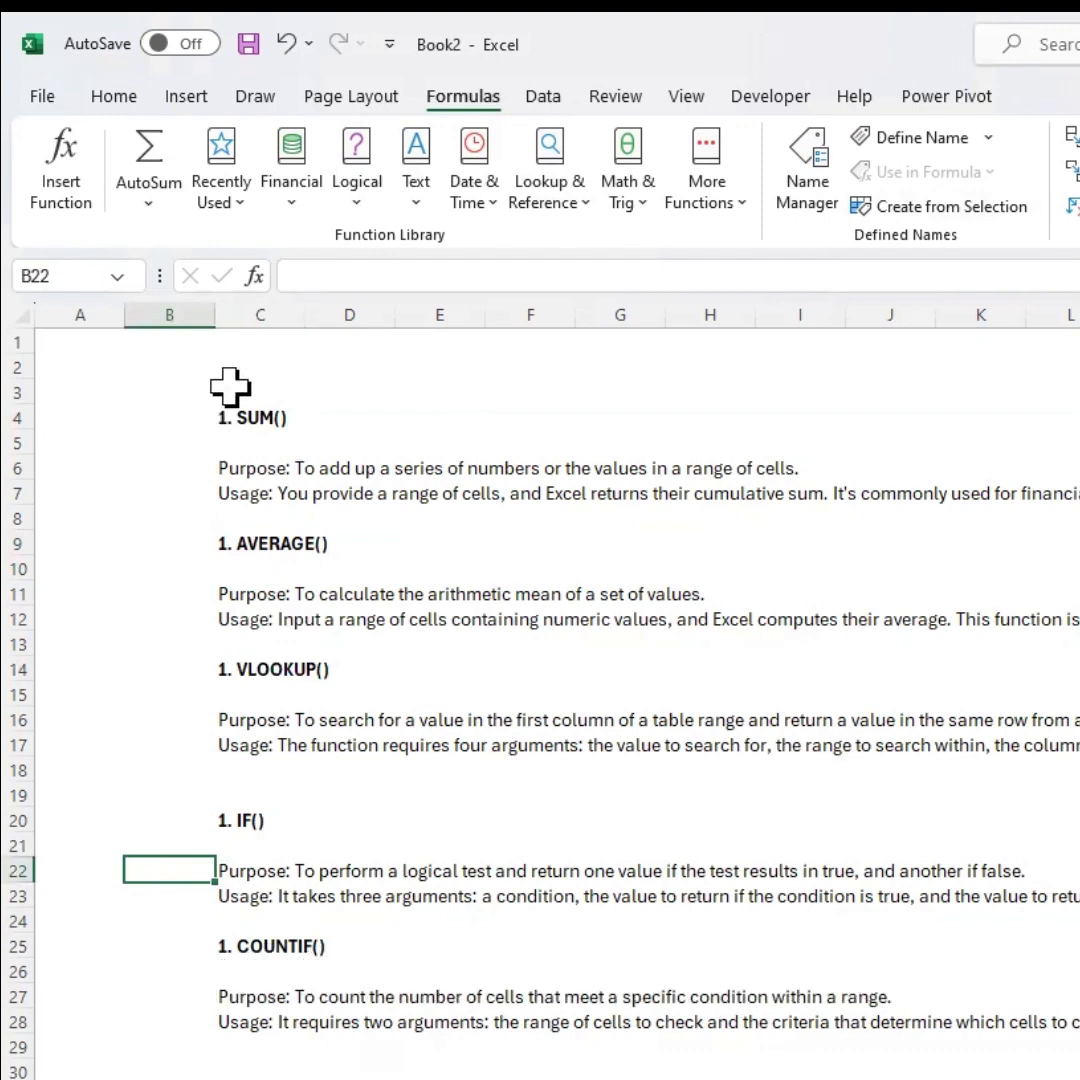
left_click_drag(225, 390, 276, 1040)
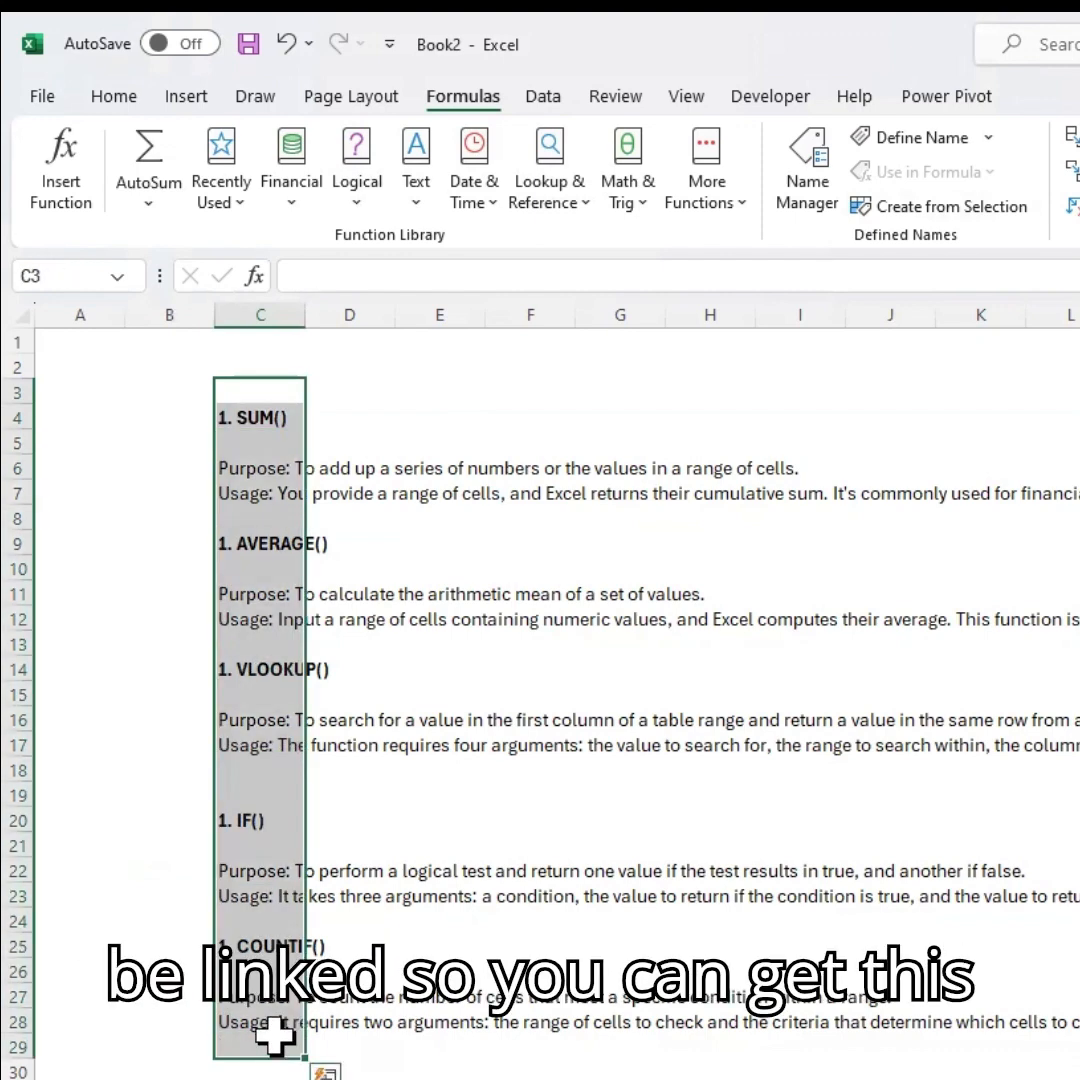
left_click(568, 1004)
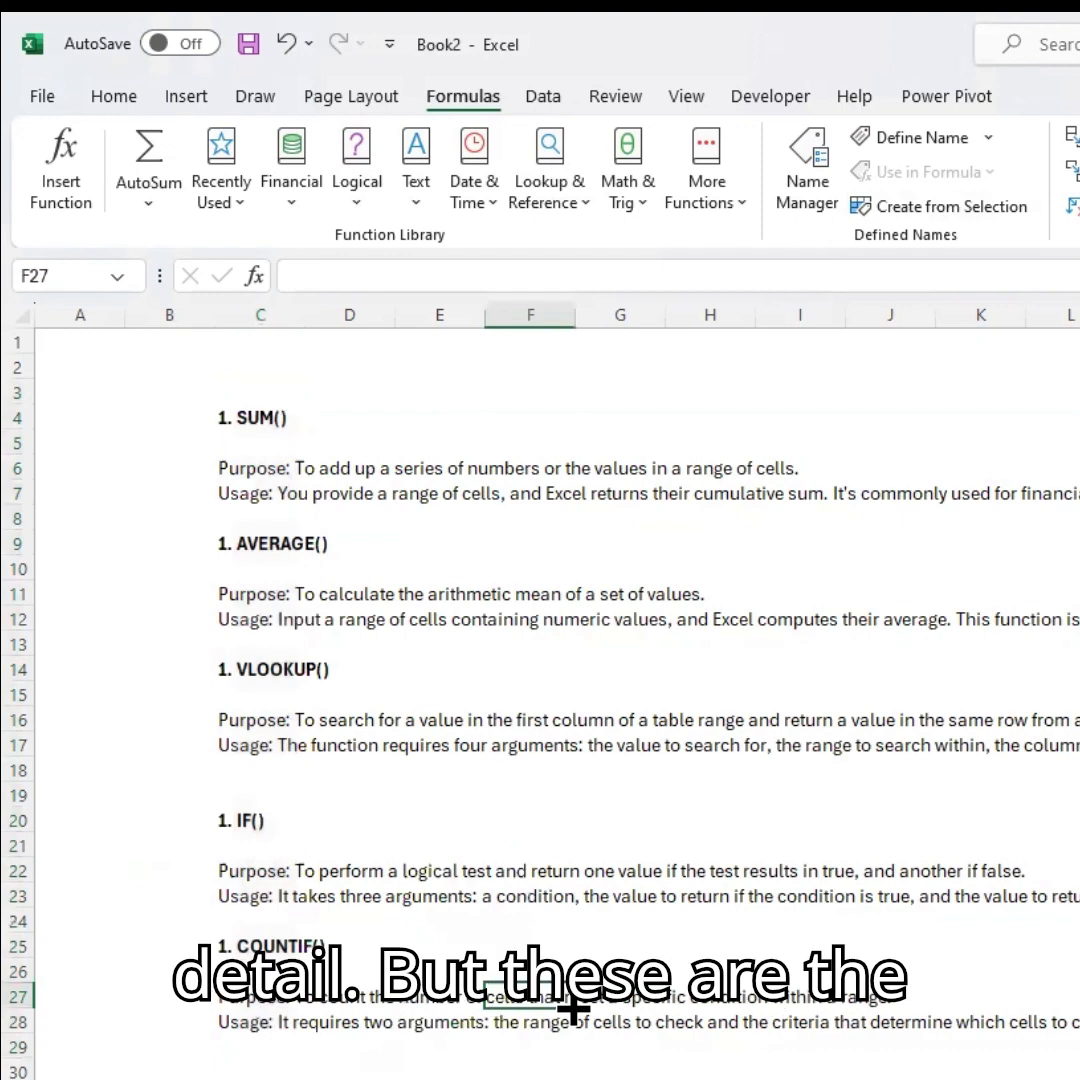
left_click(232, 391)
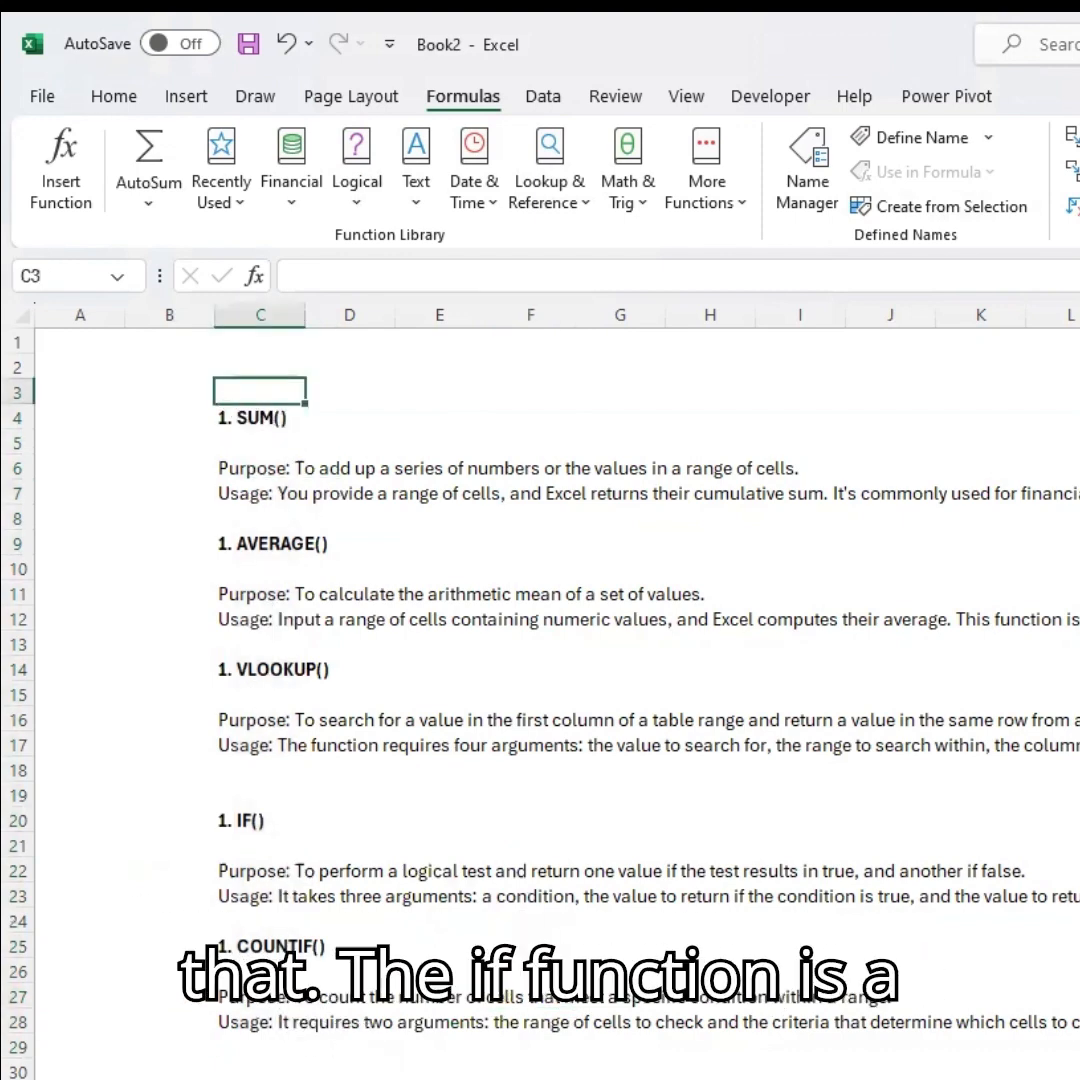
left_click(258, 820)
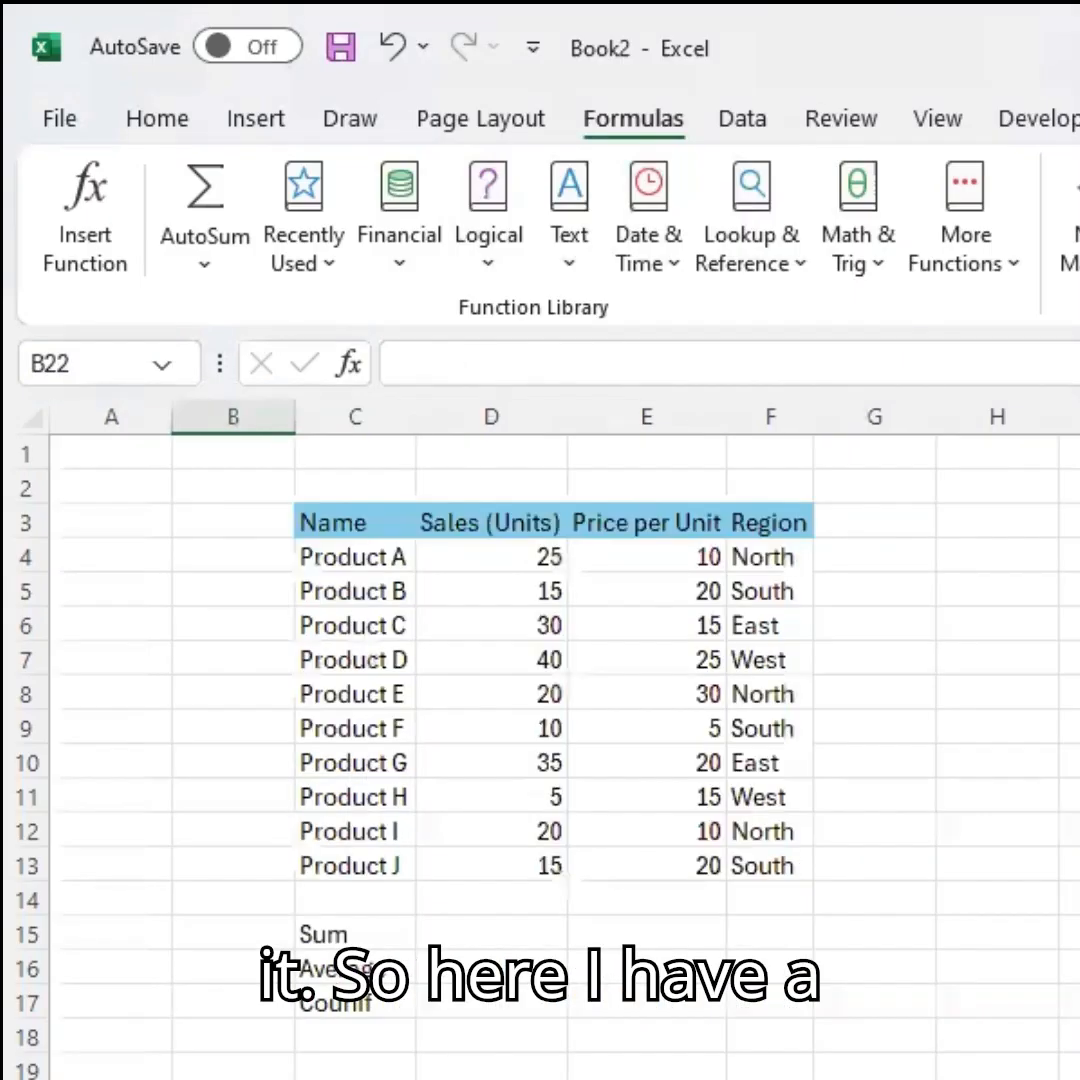
Examine the sample sales table and the Sum, Average and Counif labels on the data sheet.
left_click(491, 1079)
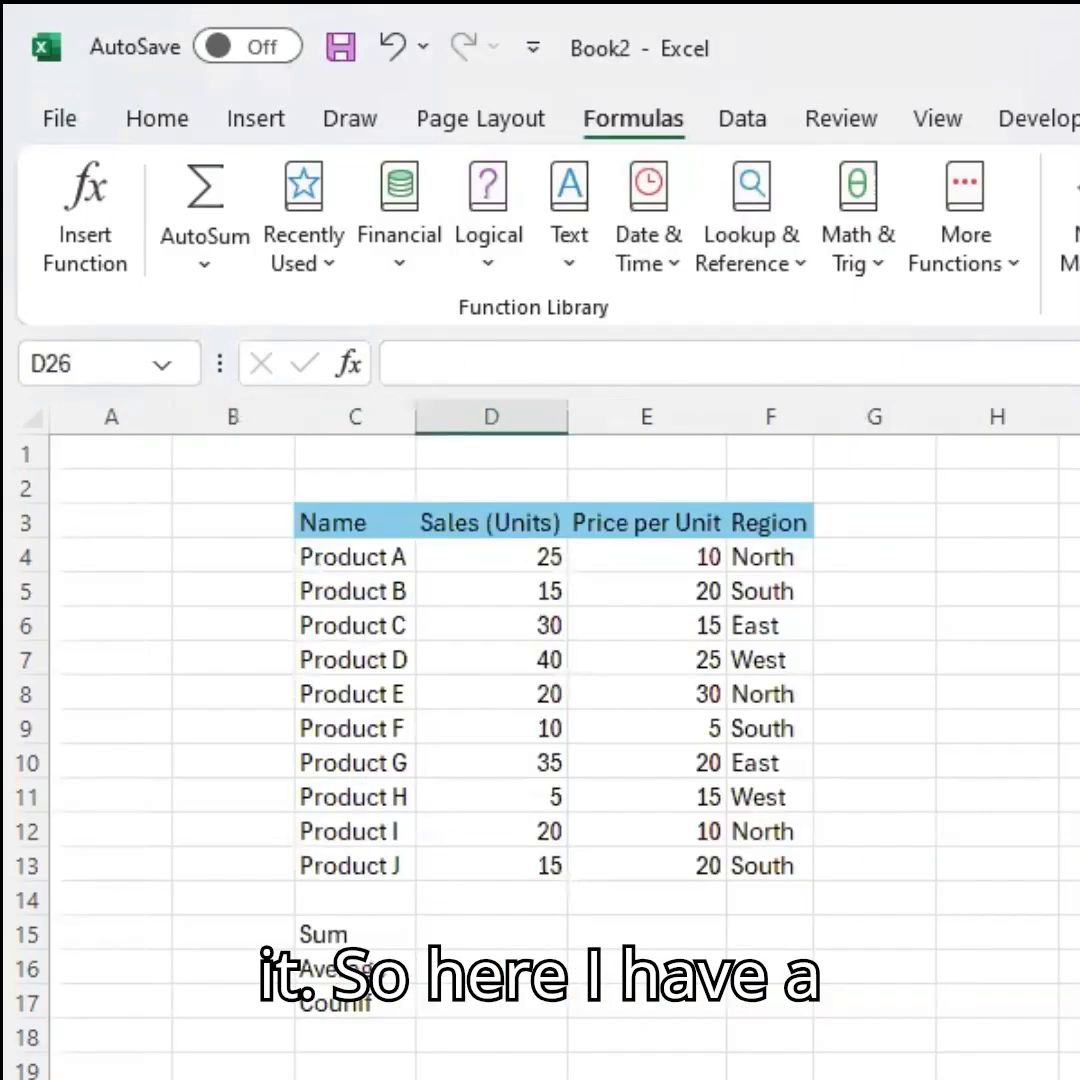
left_click_drag(318, 557, 781, 899)
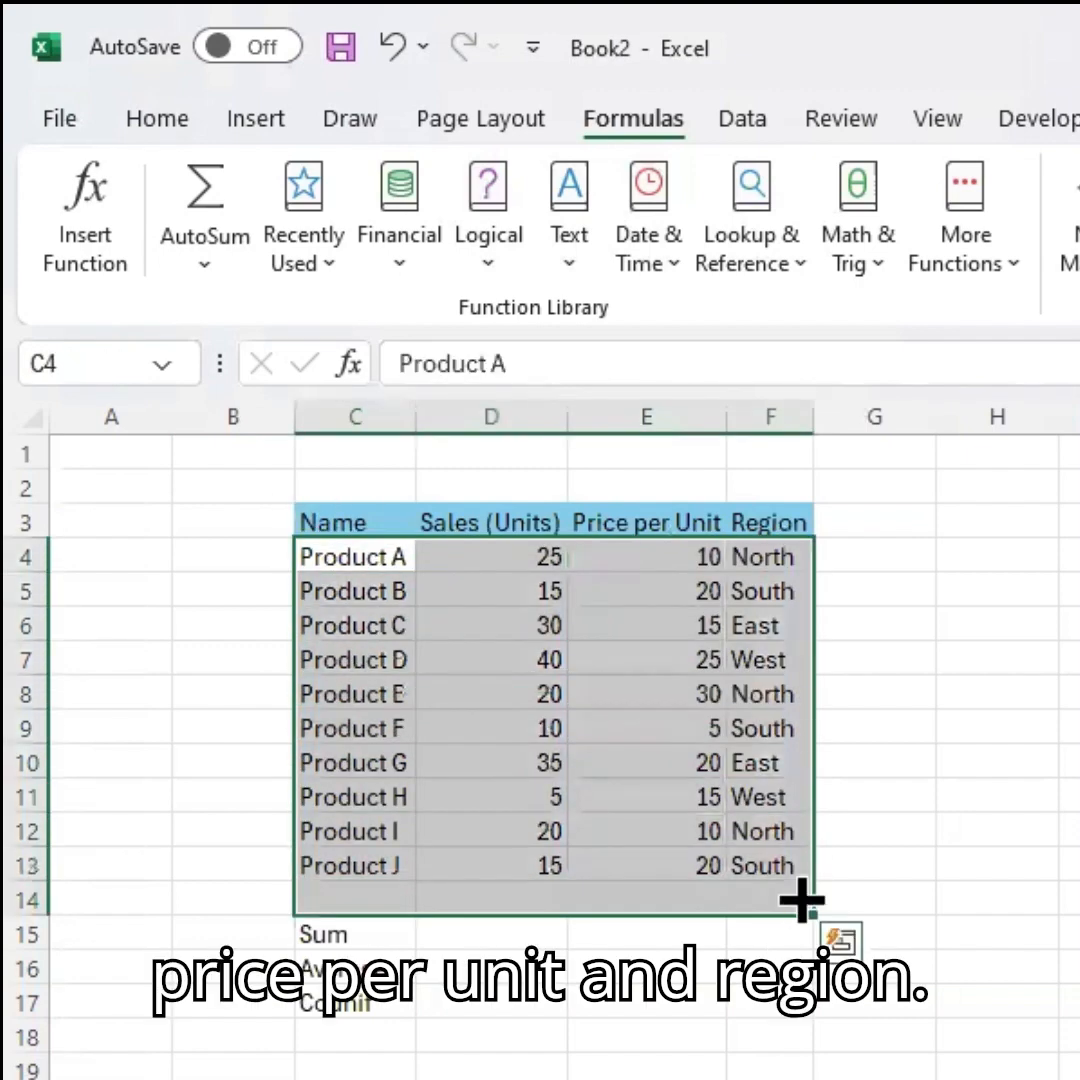
left_click_drag(752, 568, 865, 1079)
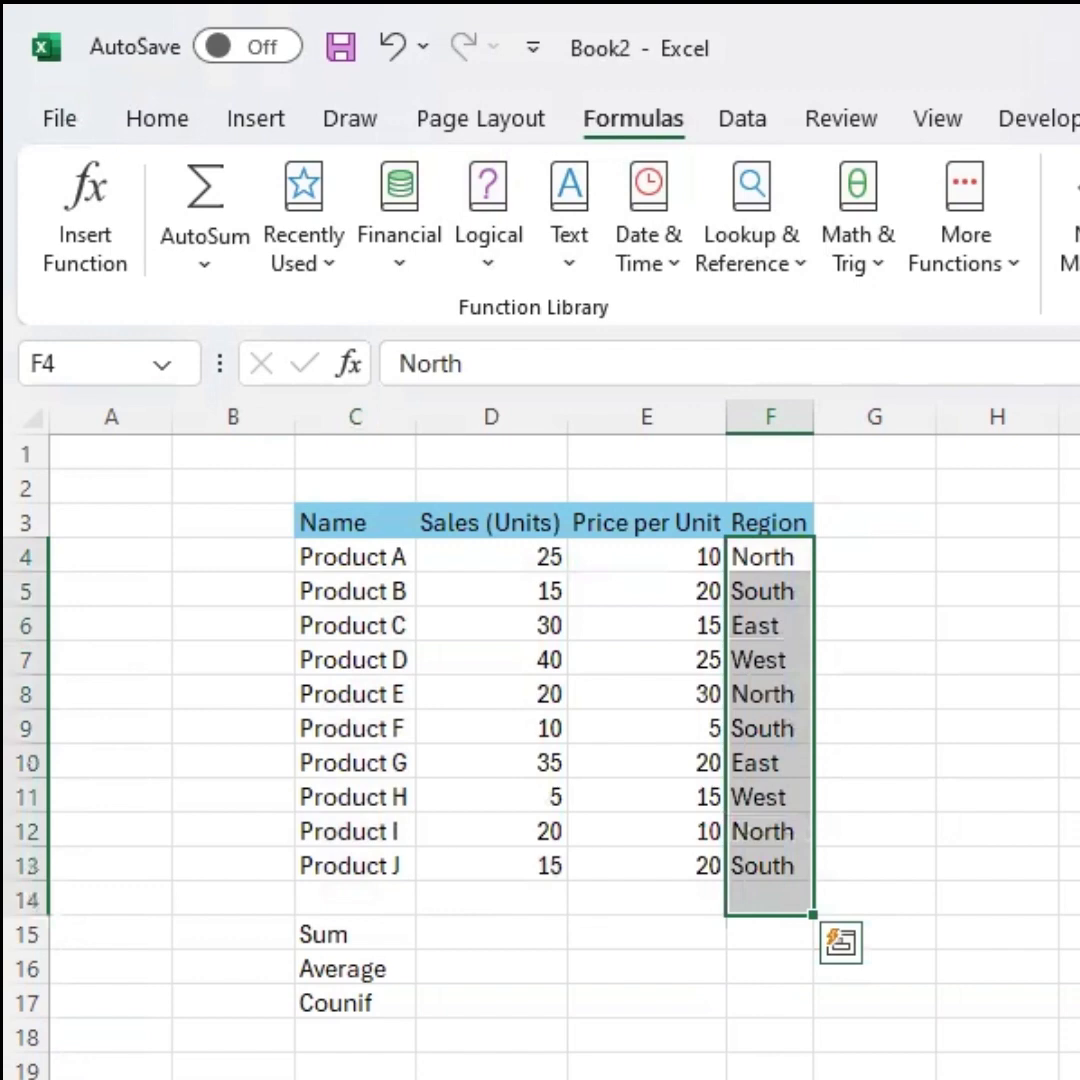
left_click(265, 1005)
left_click(335, 934)
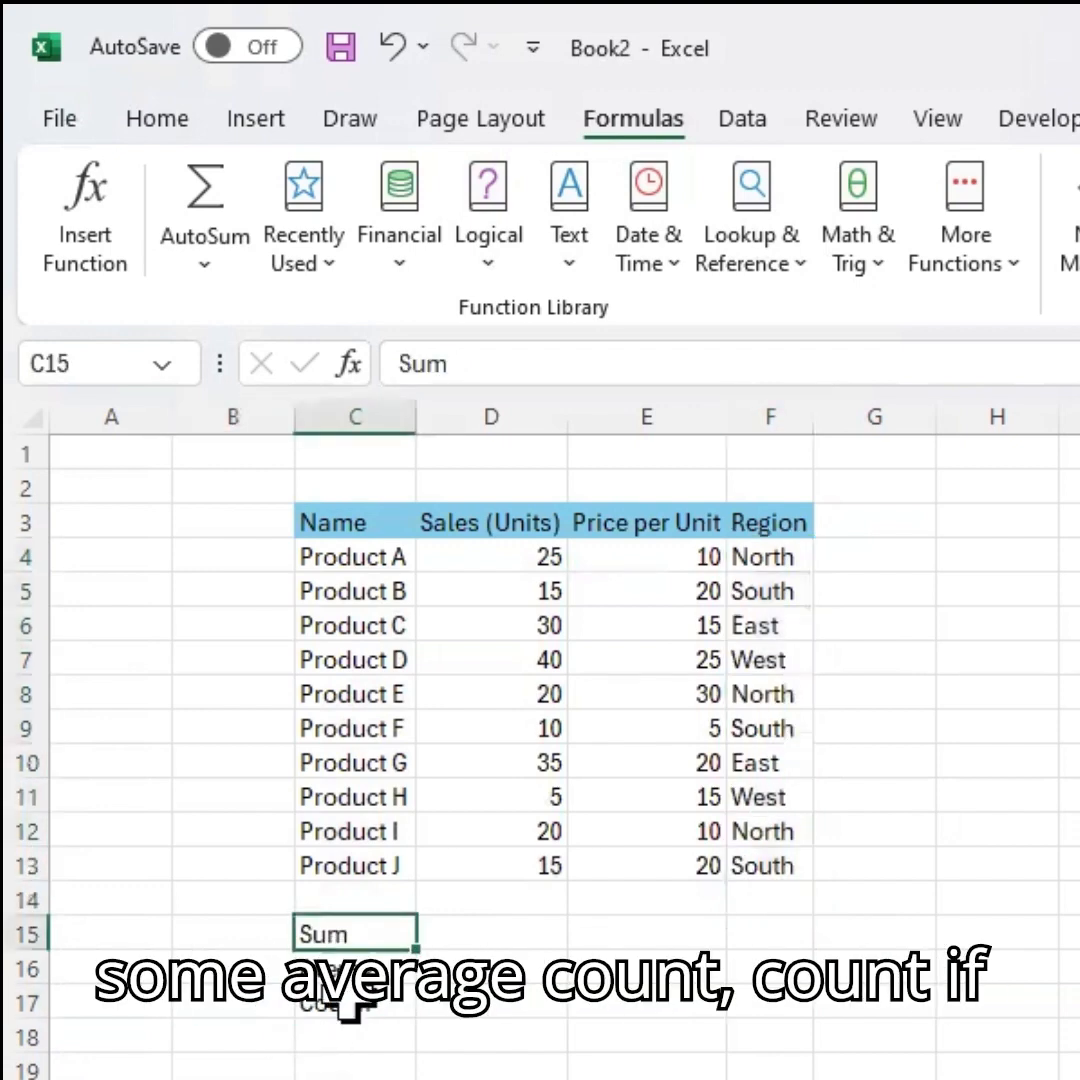
left_click(348, 998)
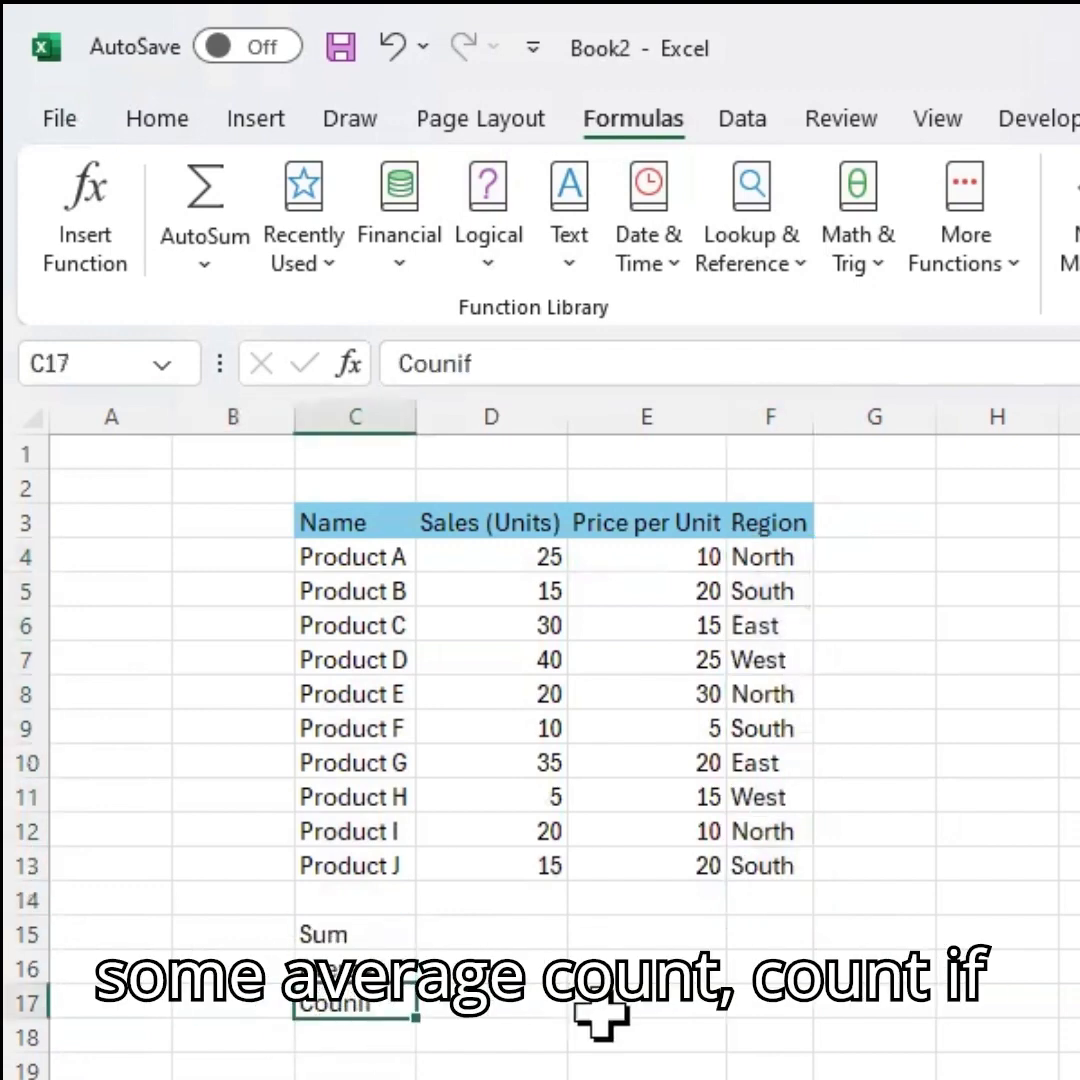
left_click(1079, 625)
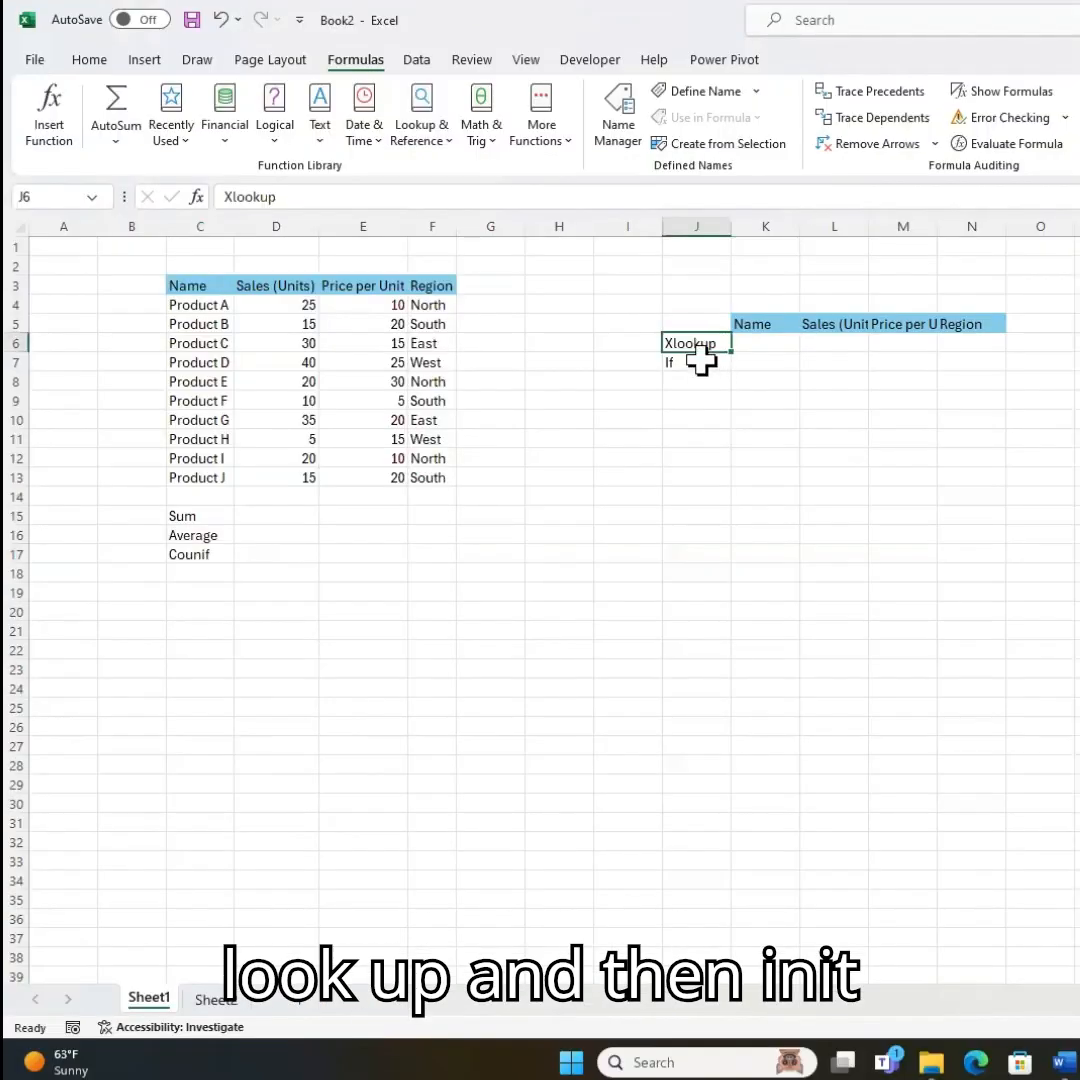
left_click(425, 912)
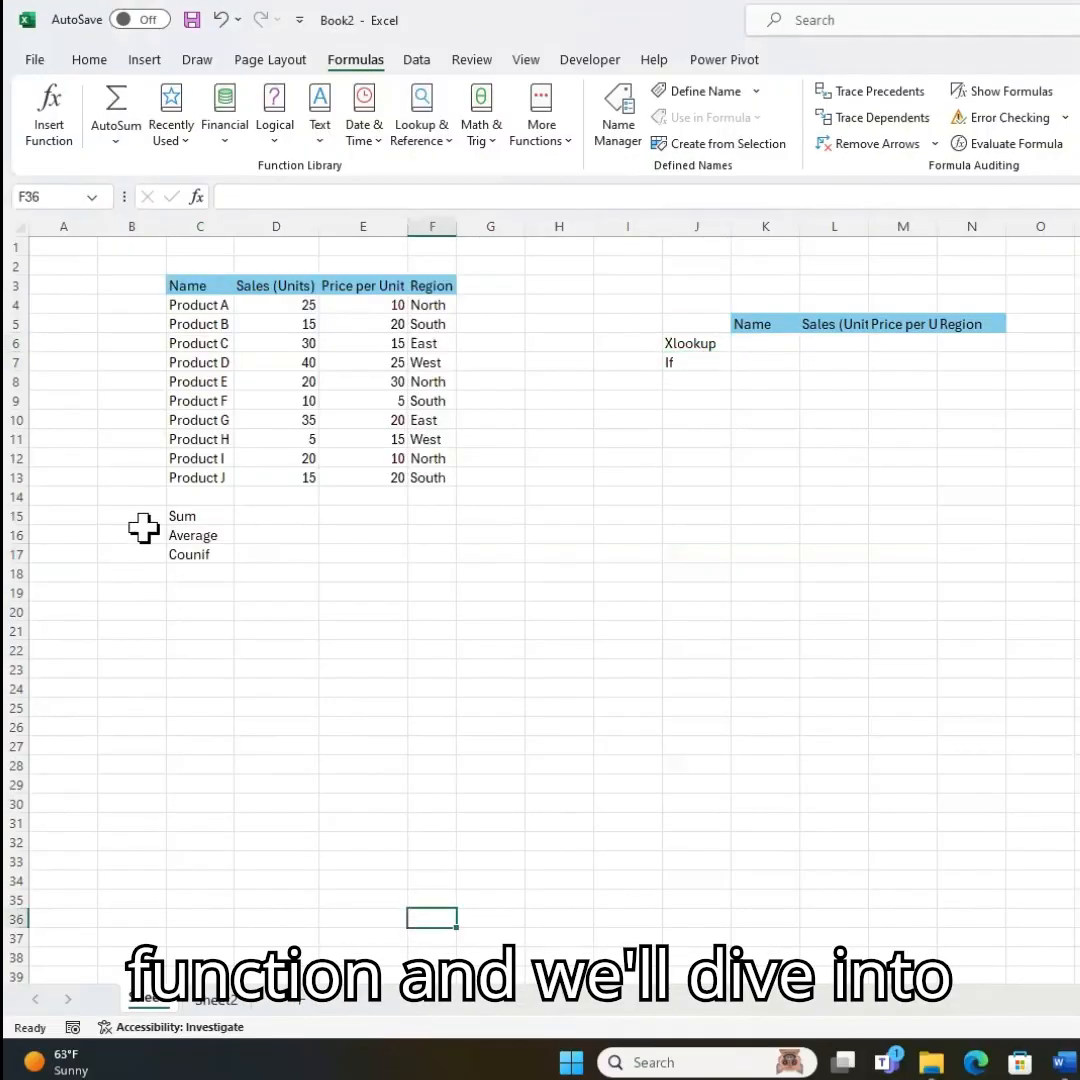
Enter a SUM formula totalling the sales units D4:D13 in the Sum cell.
left_click(268, 516)
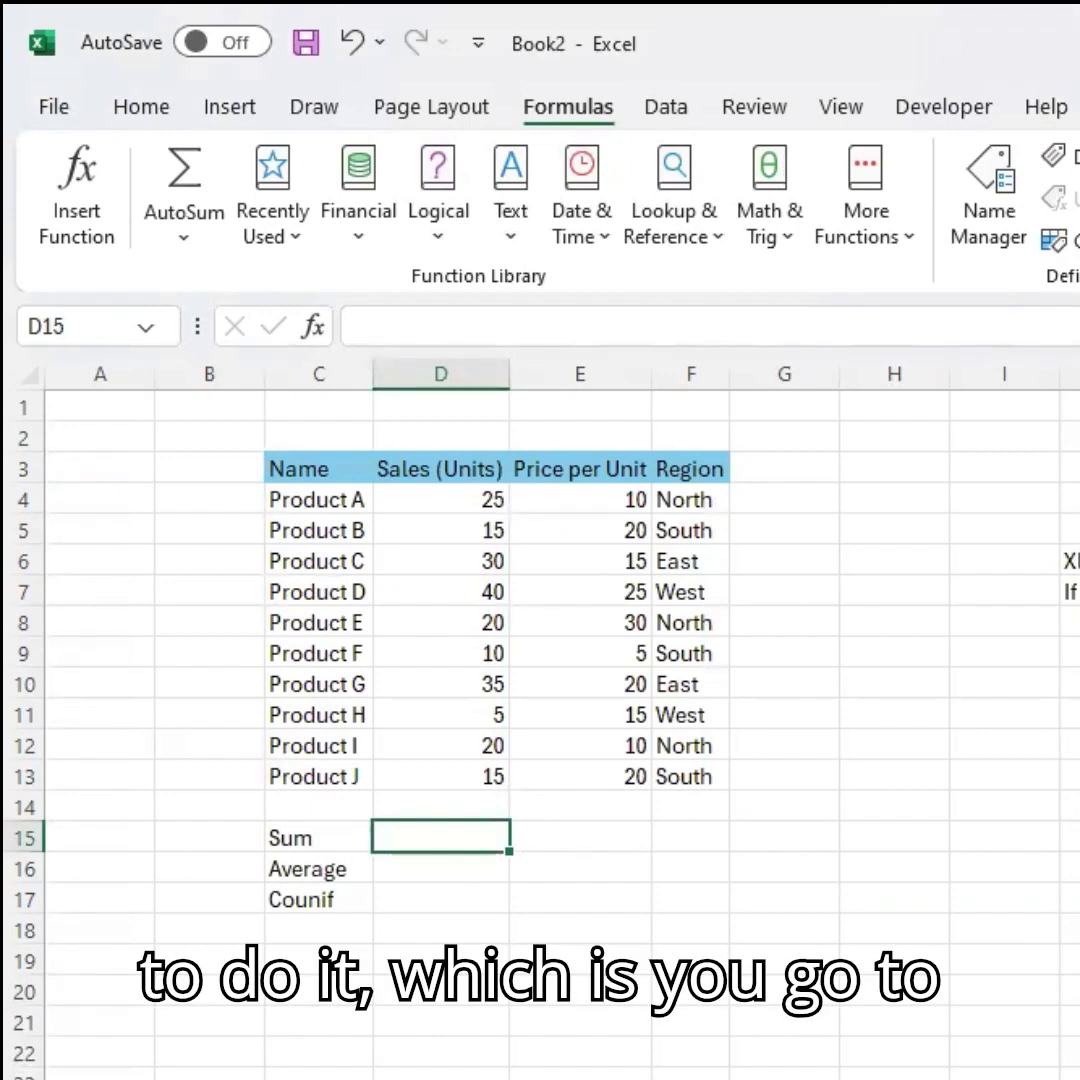
left_click(451, 320)
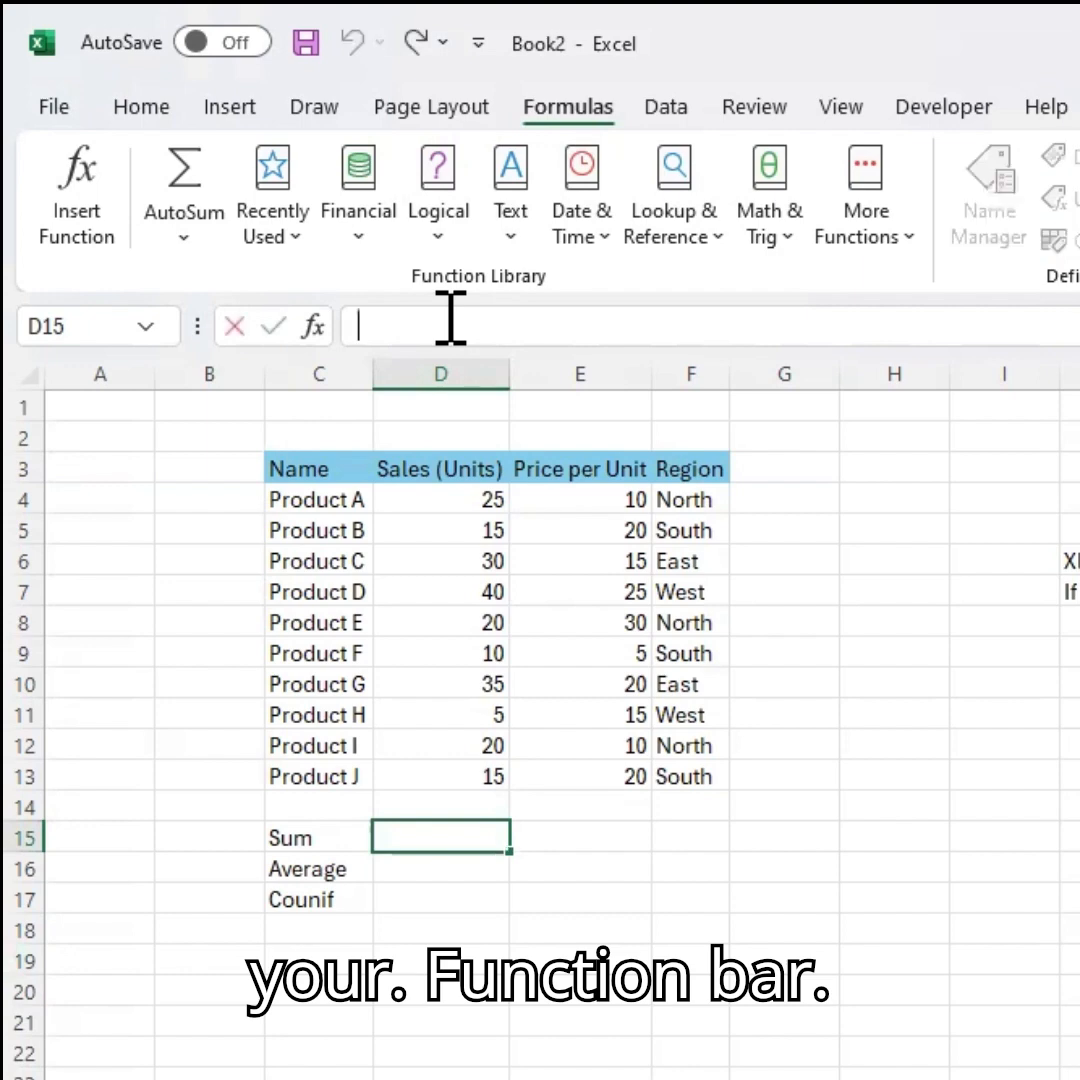
type("=")
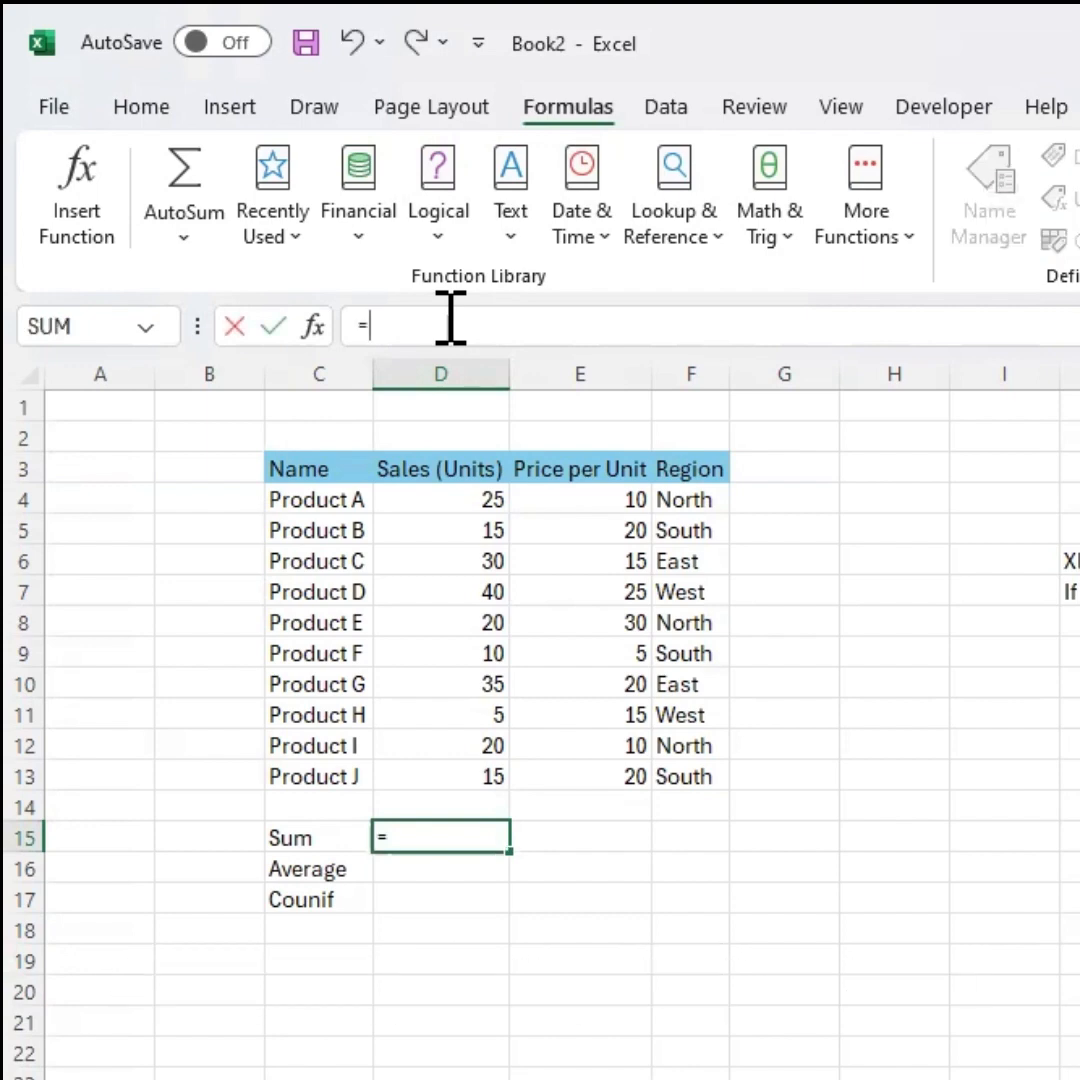
type("sum")
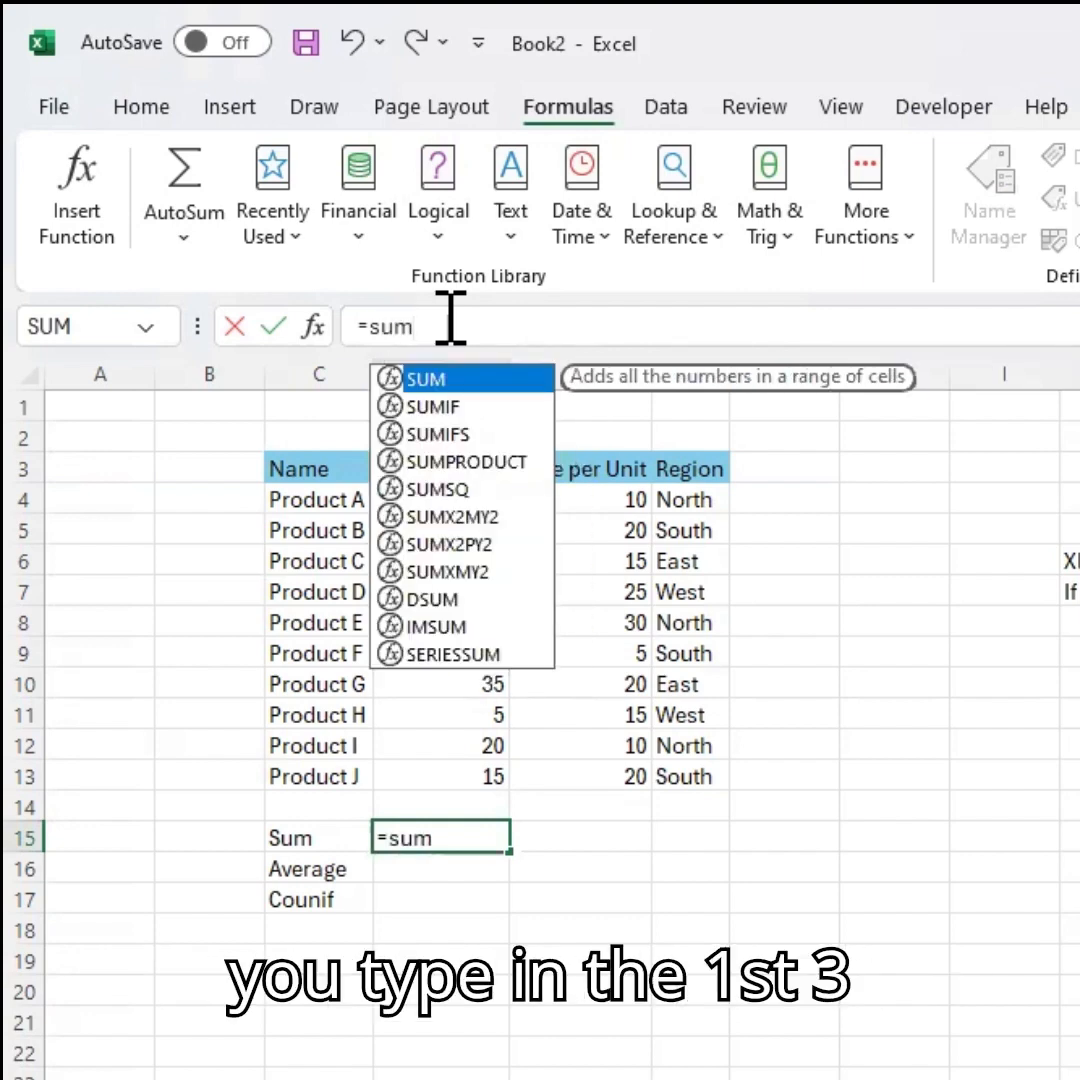
key("Tab")
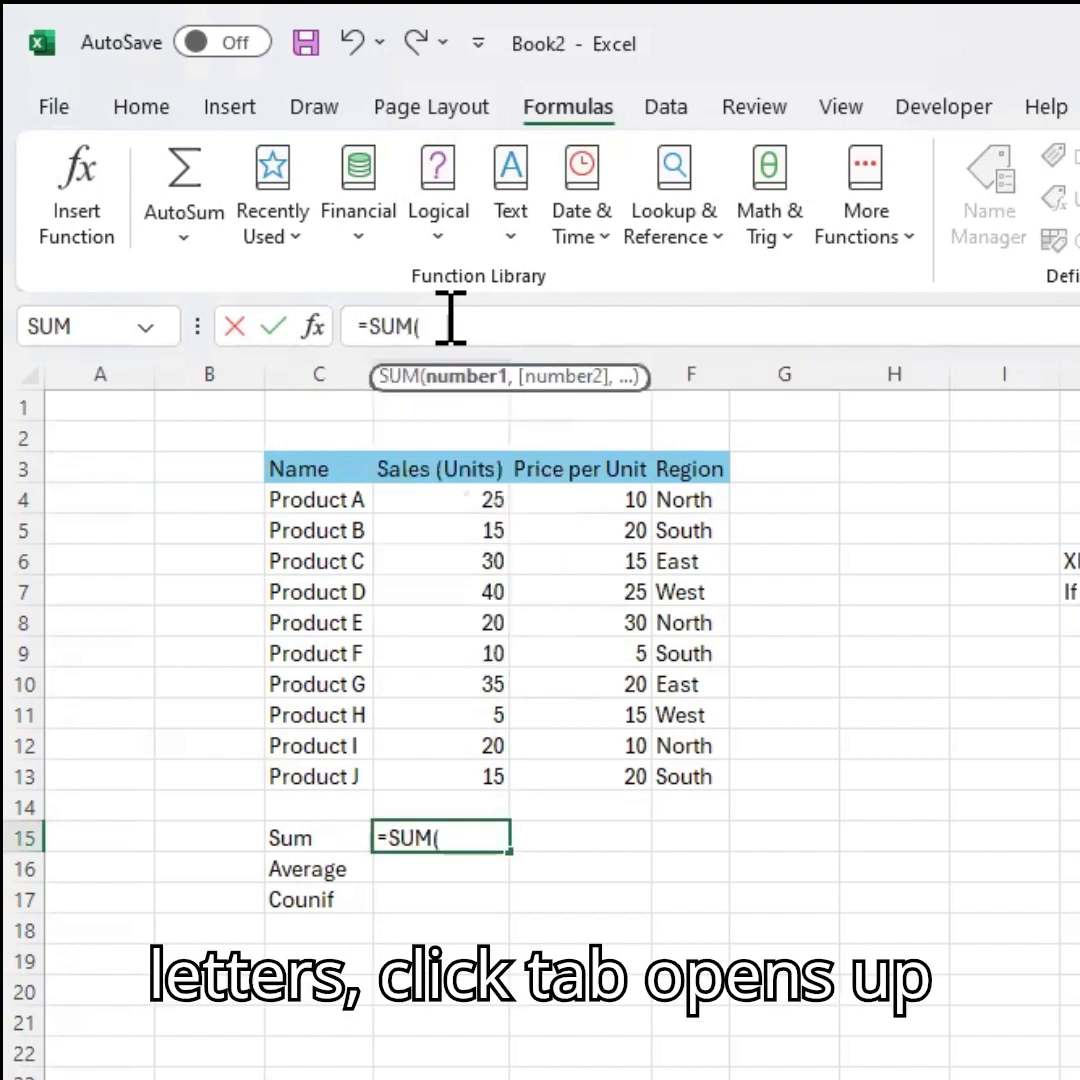
left_click(453, 318)
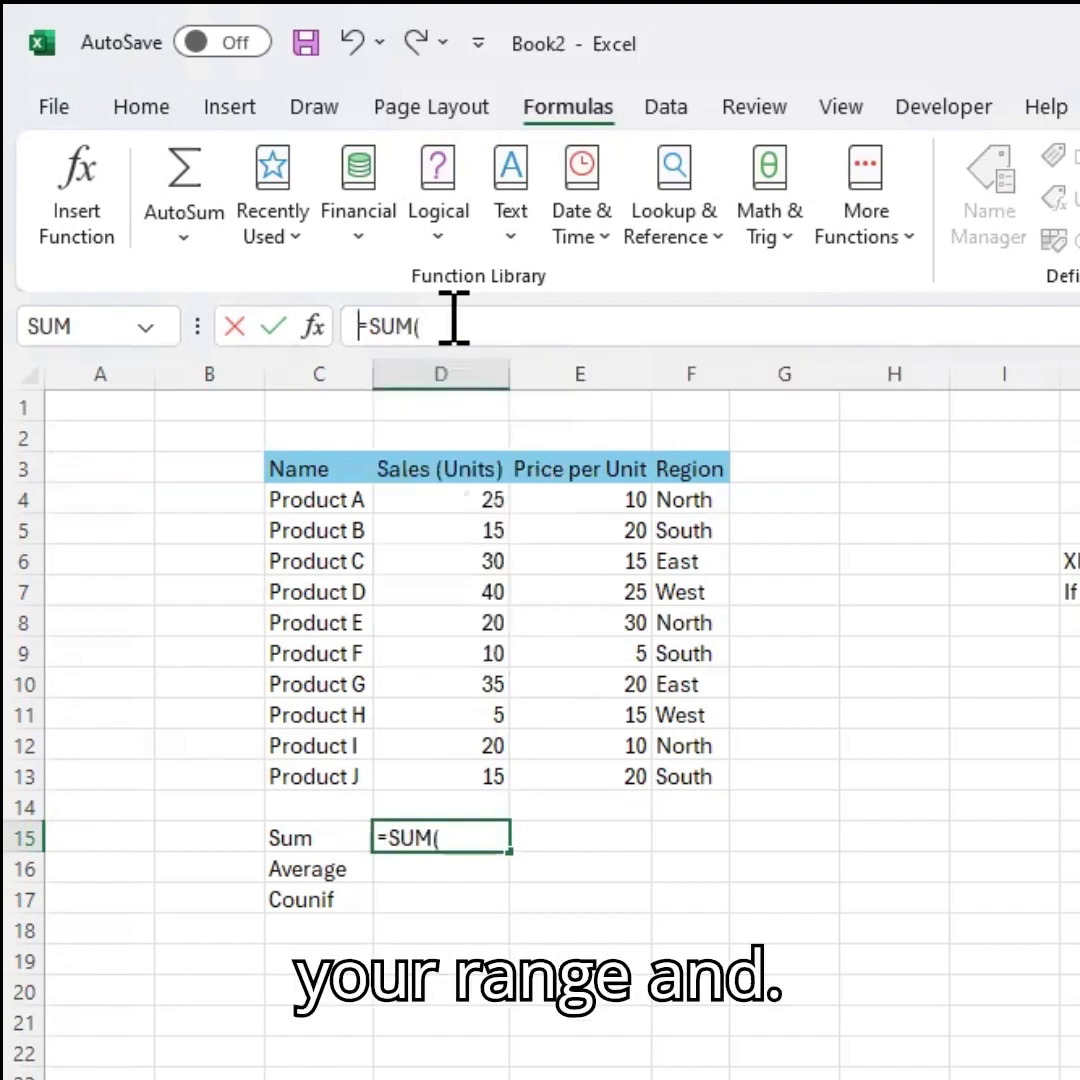
left_click(453, 318)
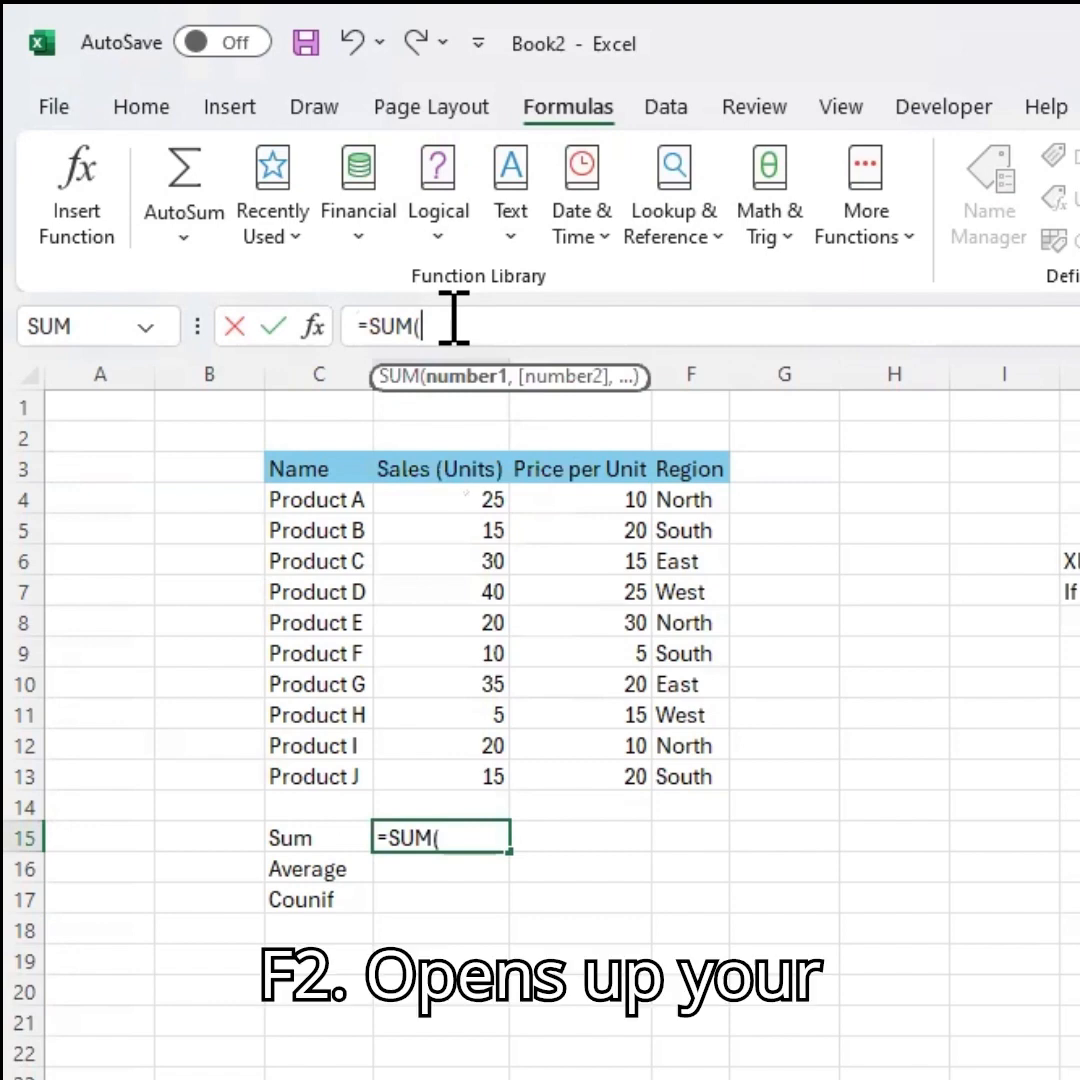
key("F2")
key("Up")
key("Up")
key("Up")
key("Up")
key("Up")
key("Up")
key("Up")
key("Up")
key("Up")
key("Up")
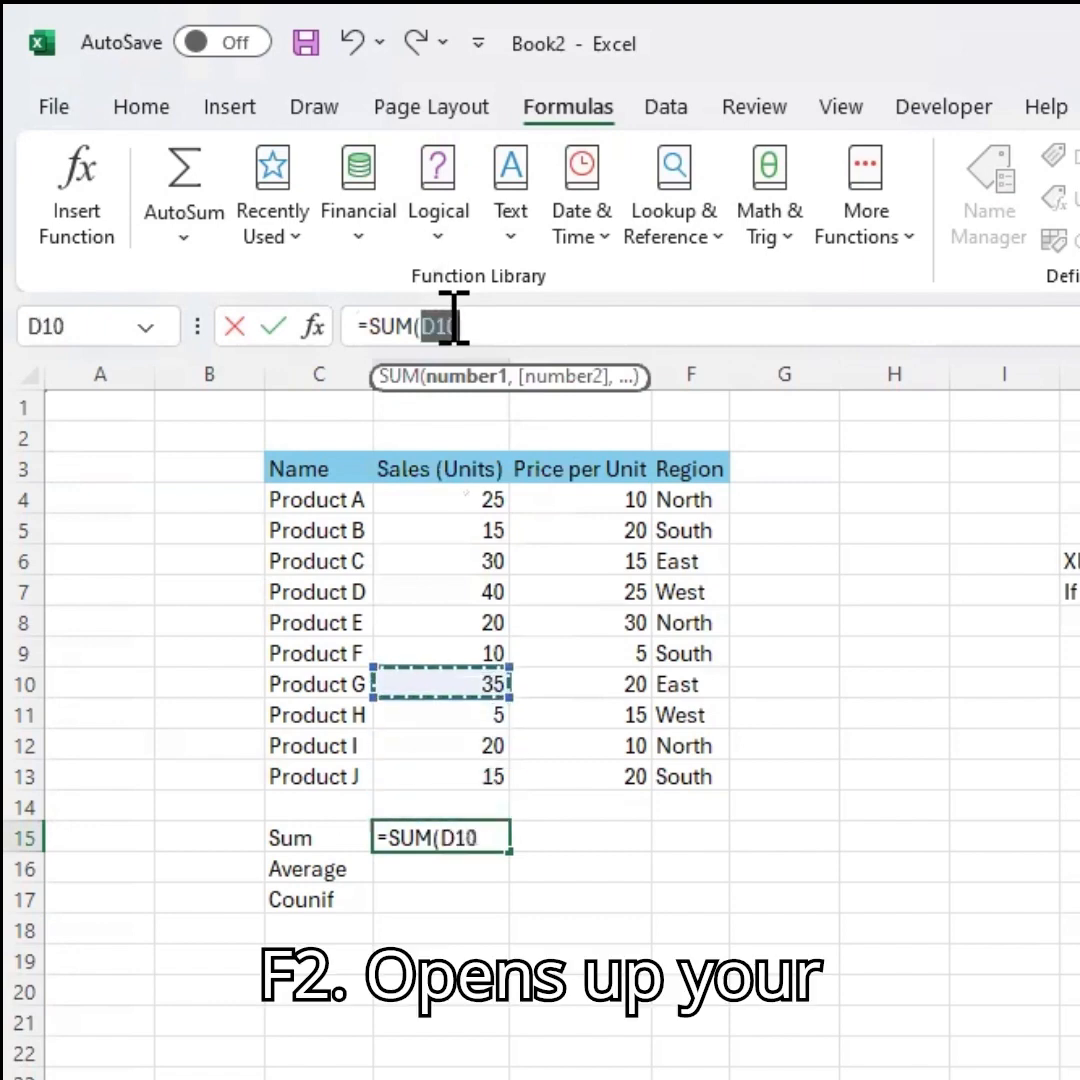
key("Up")
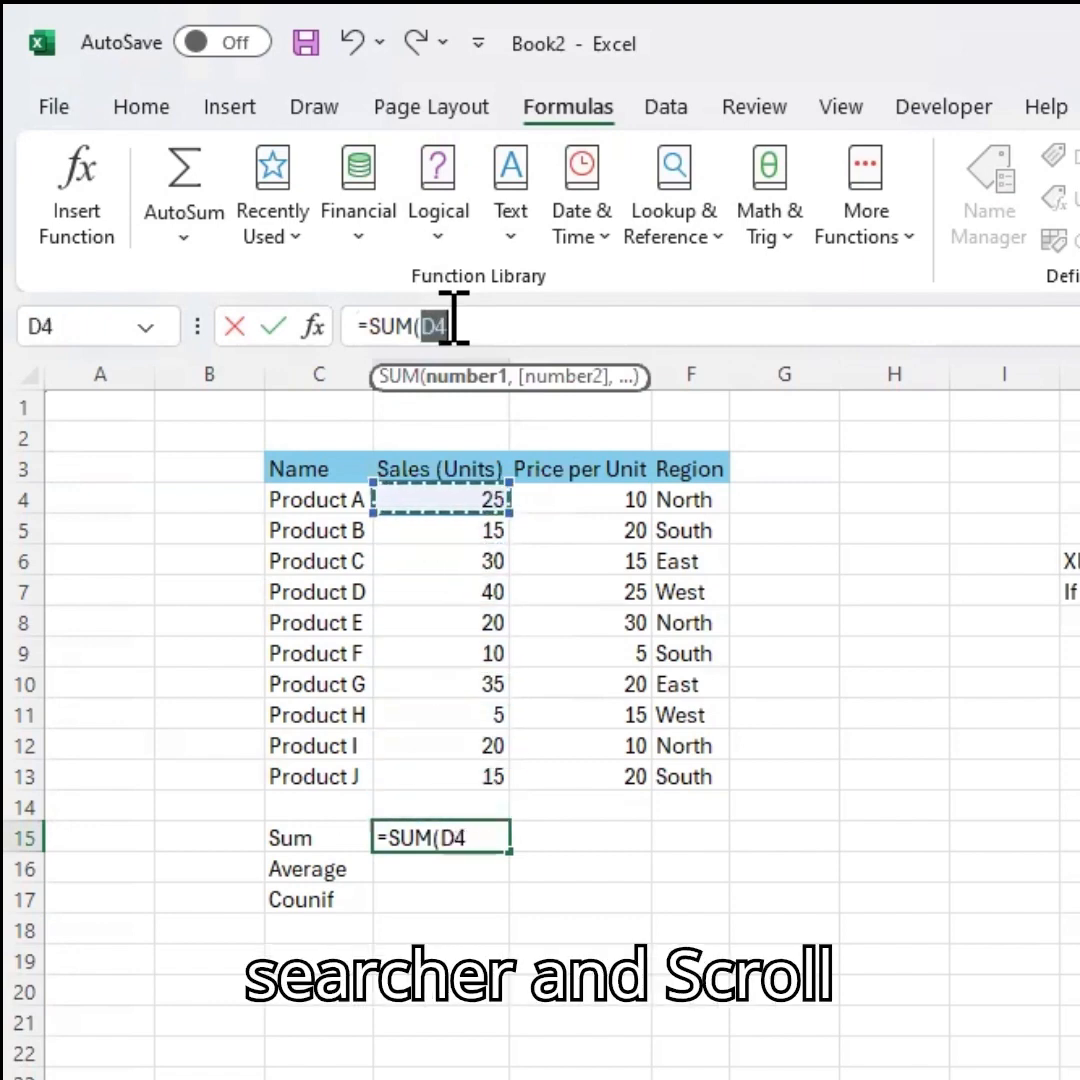
key("shift+Down")
key("shift+Down")
key("shift+Down")
key("shift+Down")
key("shift+Down")
key("shift+Down")
key("shift+Down")
key("shift+Down")
key("shift+Down")
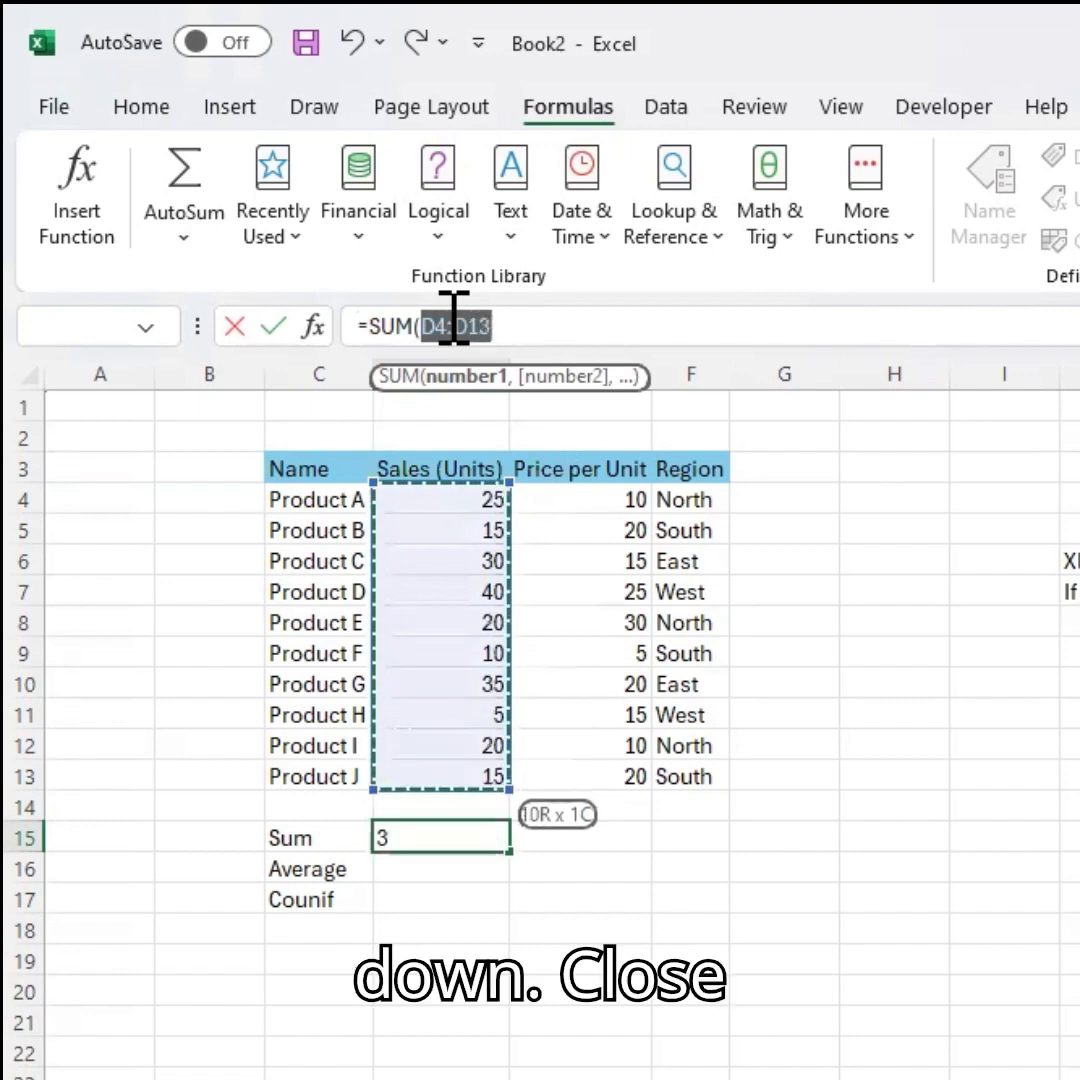
type(")")
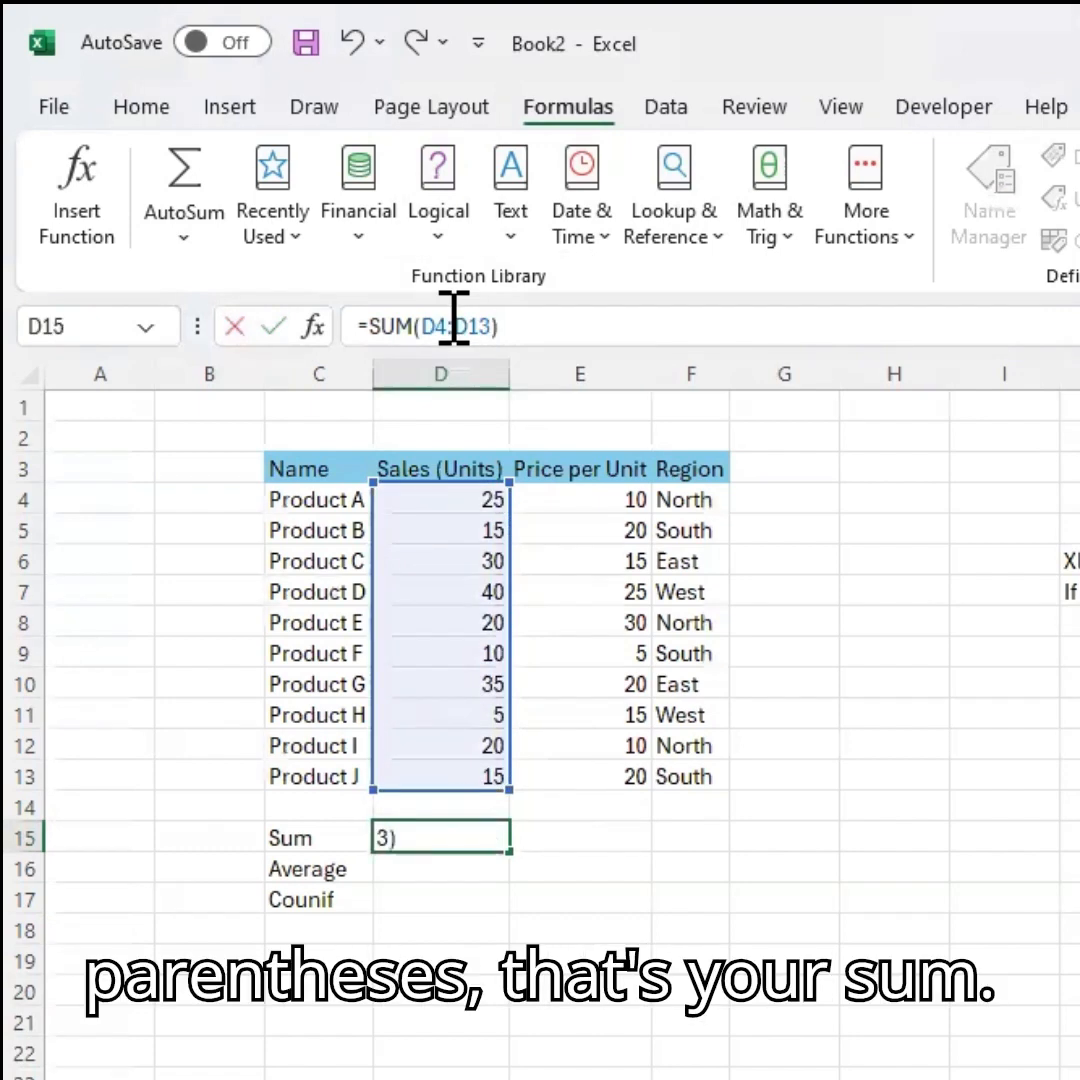
key("Return")
Clear the Sum cell and fill it with an AutoSum of the sales units D4:D14.
key("Up")
key("Delete")
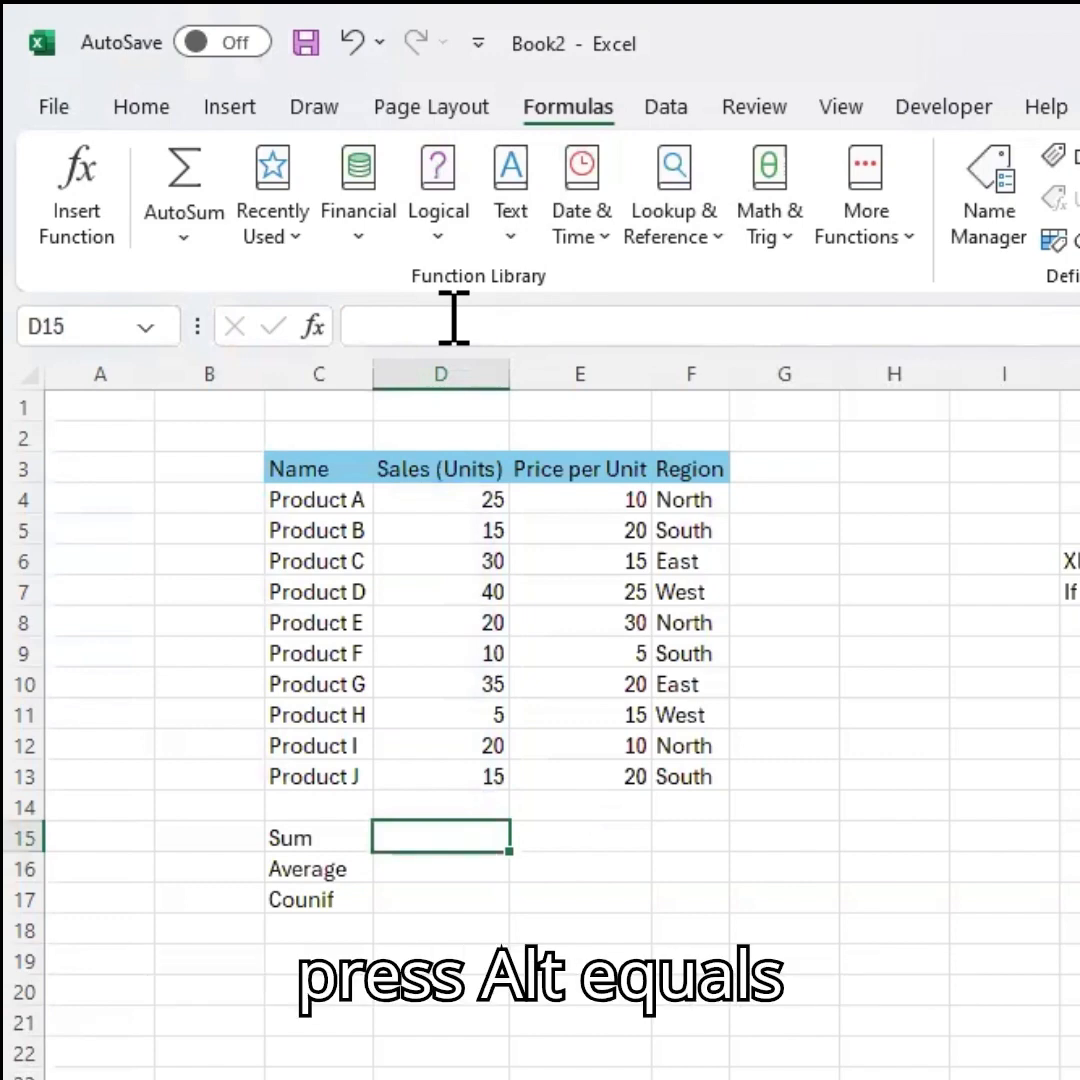
key("alt+equal")
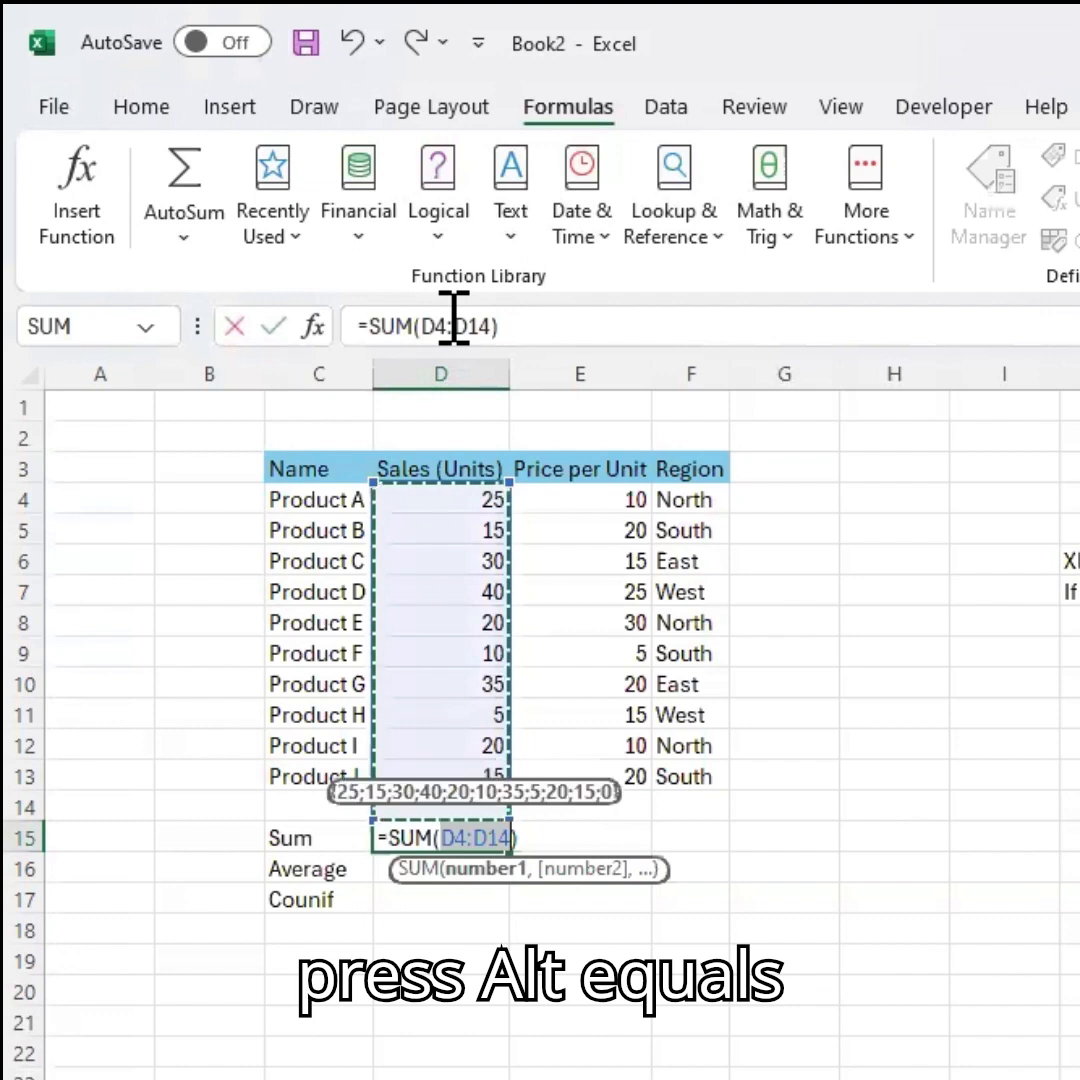
key("Return")
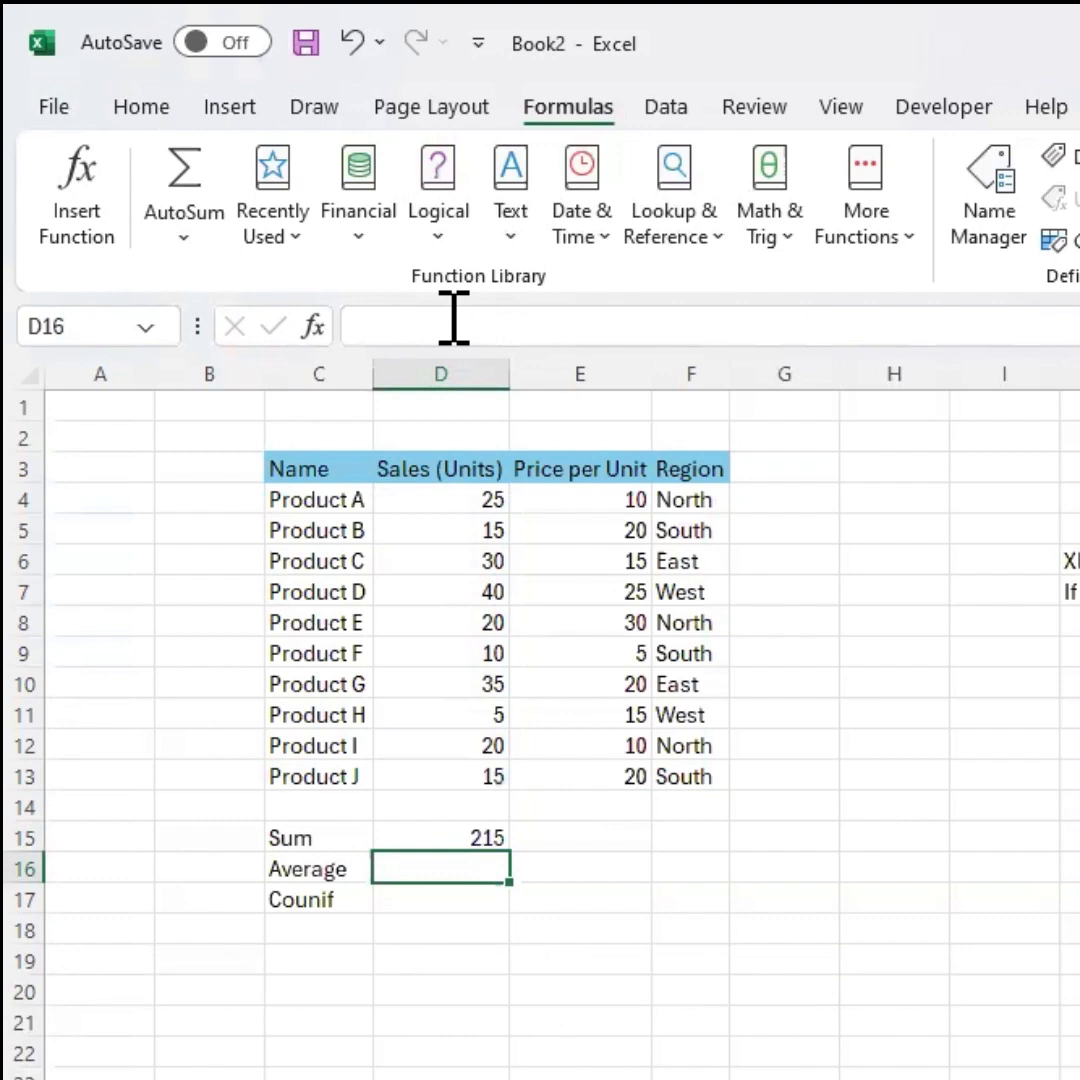
Copy the Sum formula into the Sum cell under Price per Unit.
key("Up")
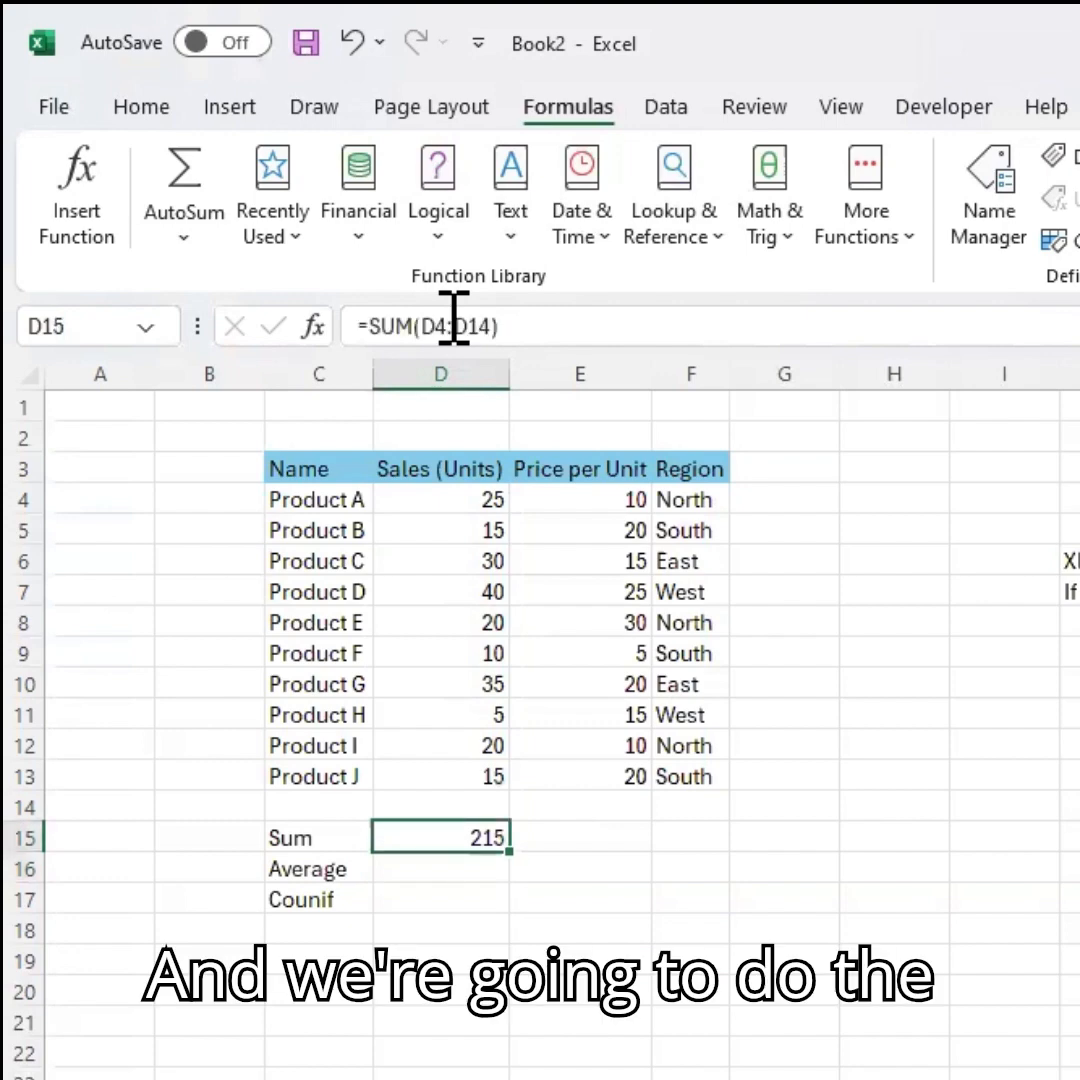
key("ctrl+c")
key("Right")
key("ctrl+v")
key("Return")
Enter an AVERAGE formula averaging the sales units D4:D13 in the Average cell.
key("Left")
key("Down")
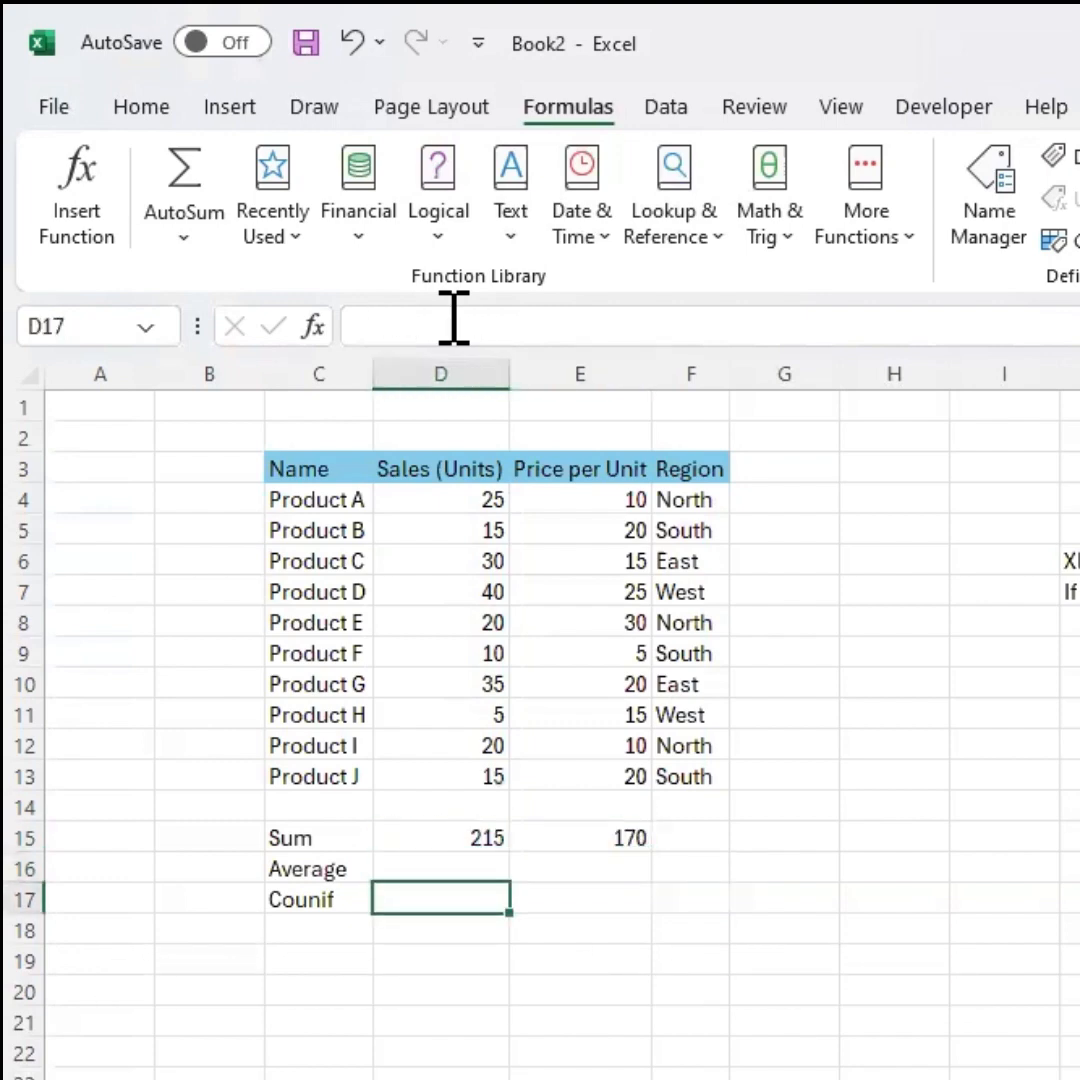
key("Up")
type("=")
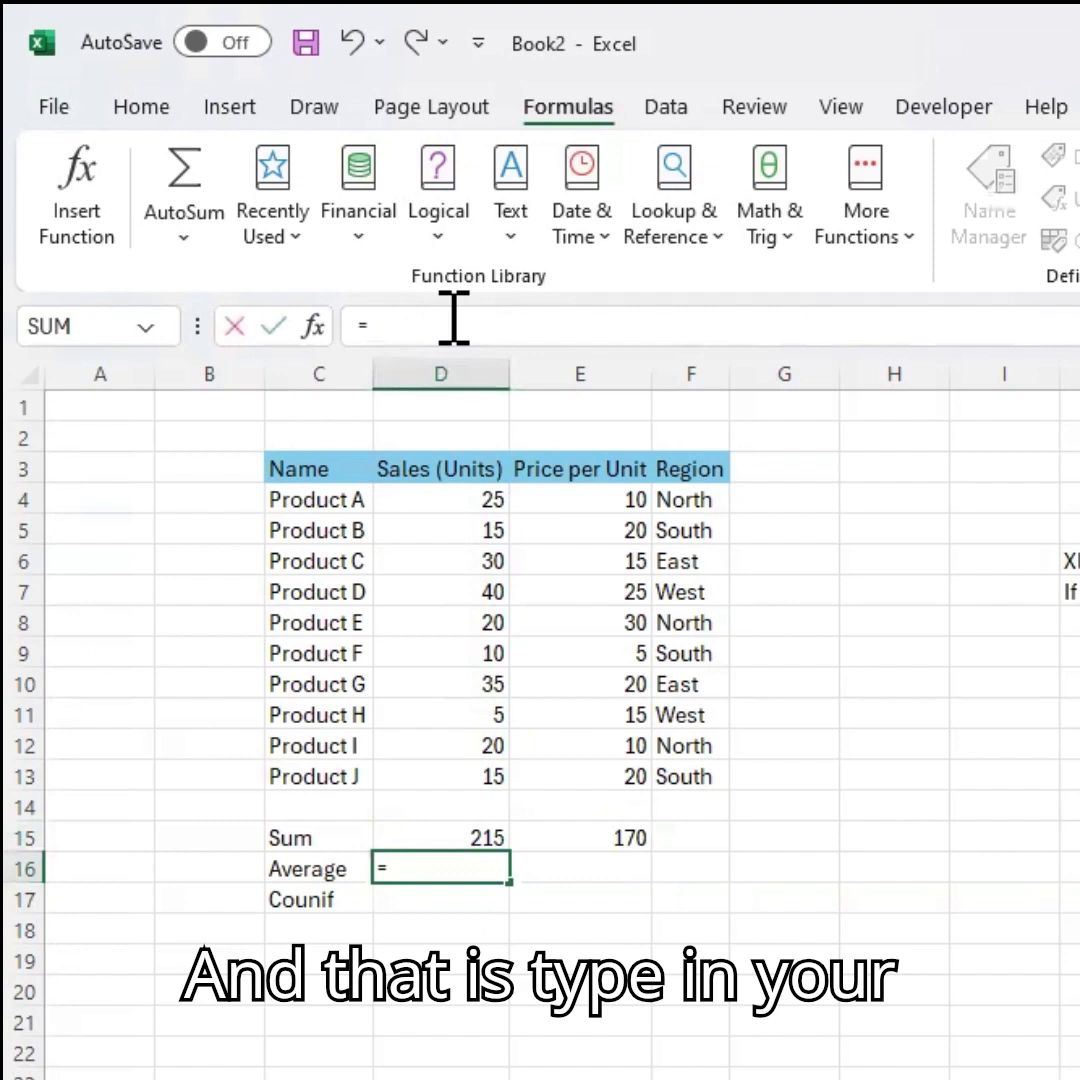
type("ave")
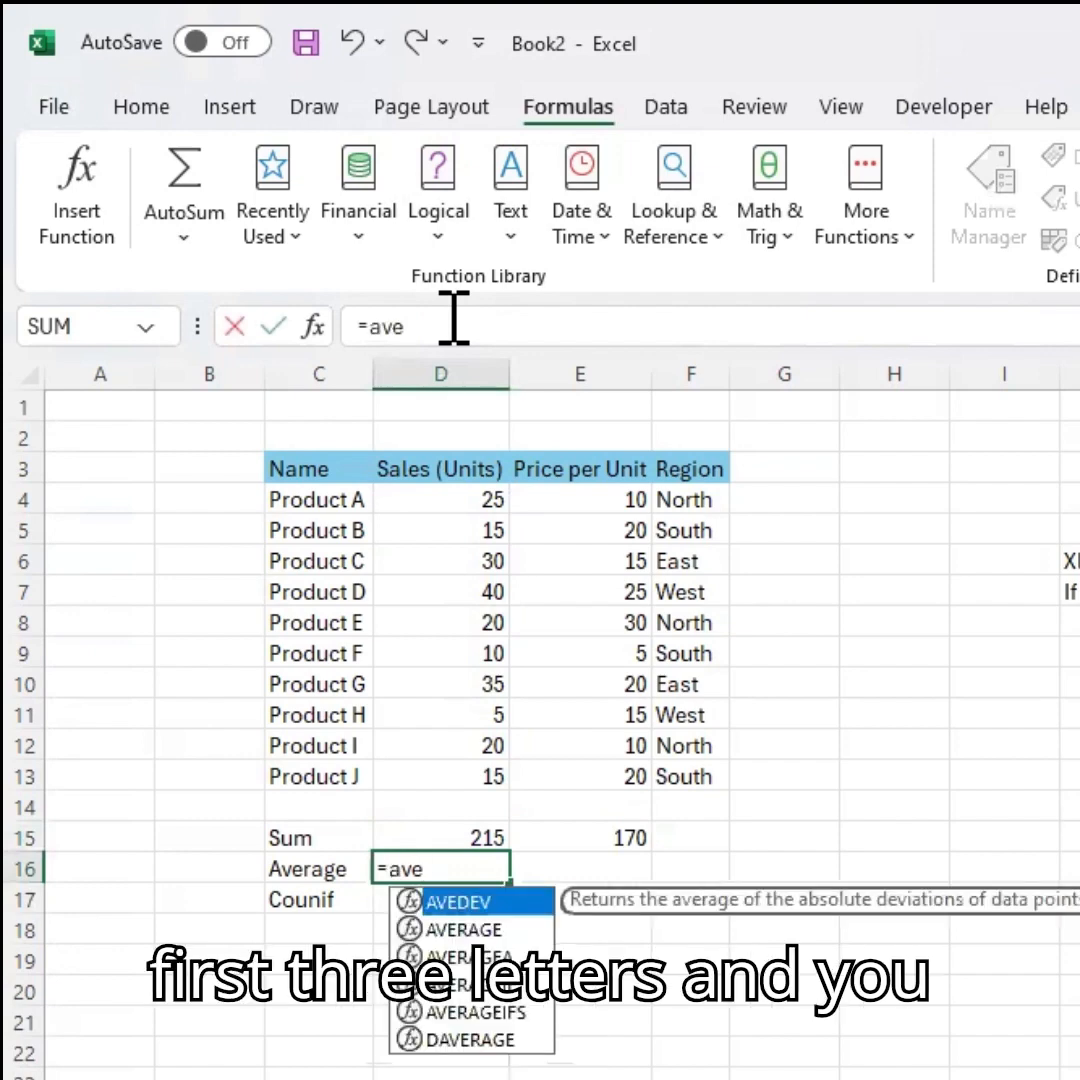
key("Down")
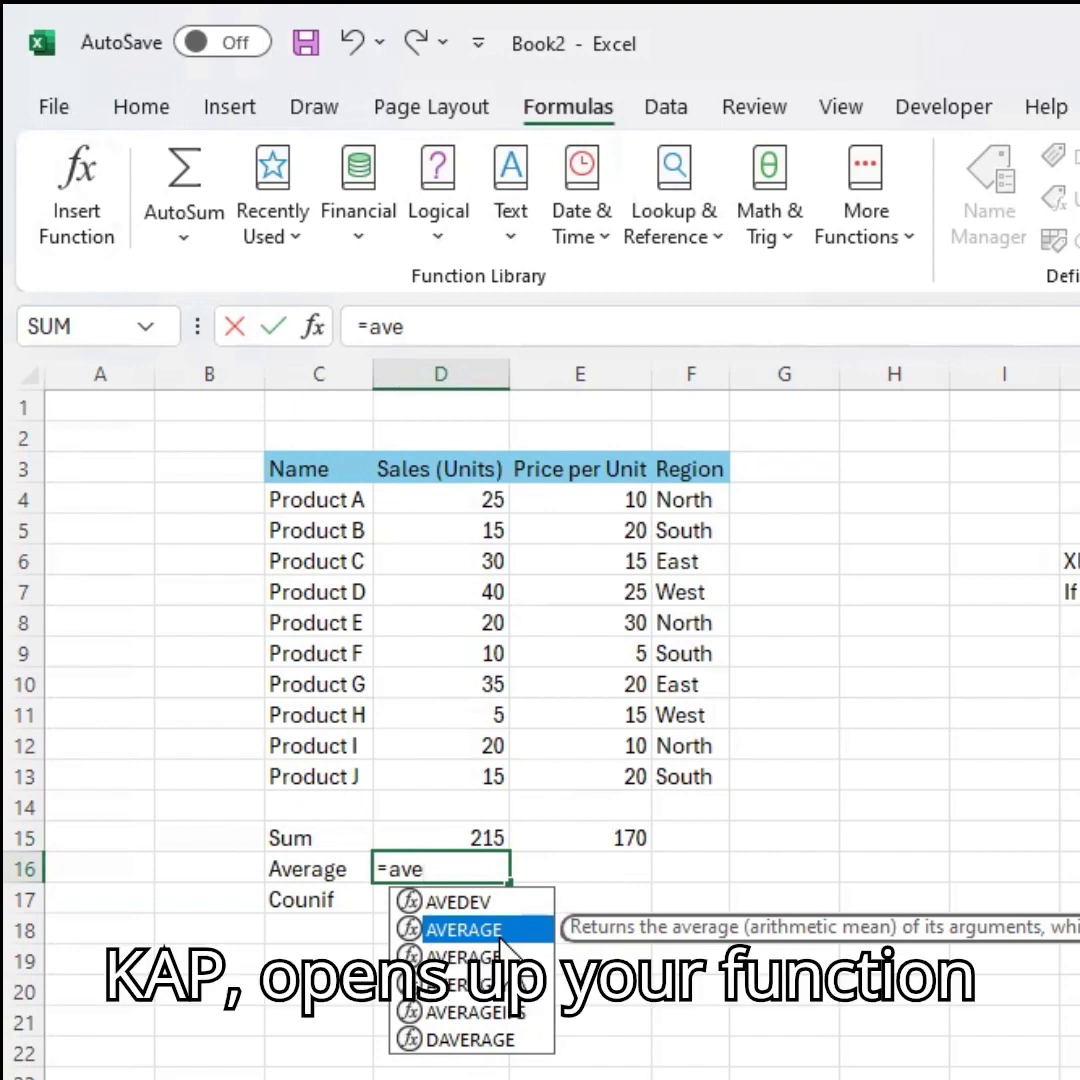
key("Tab")
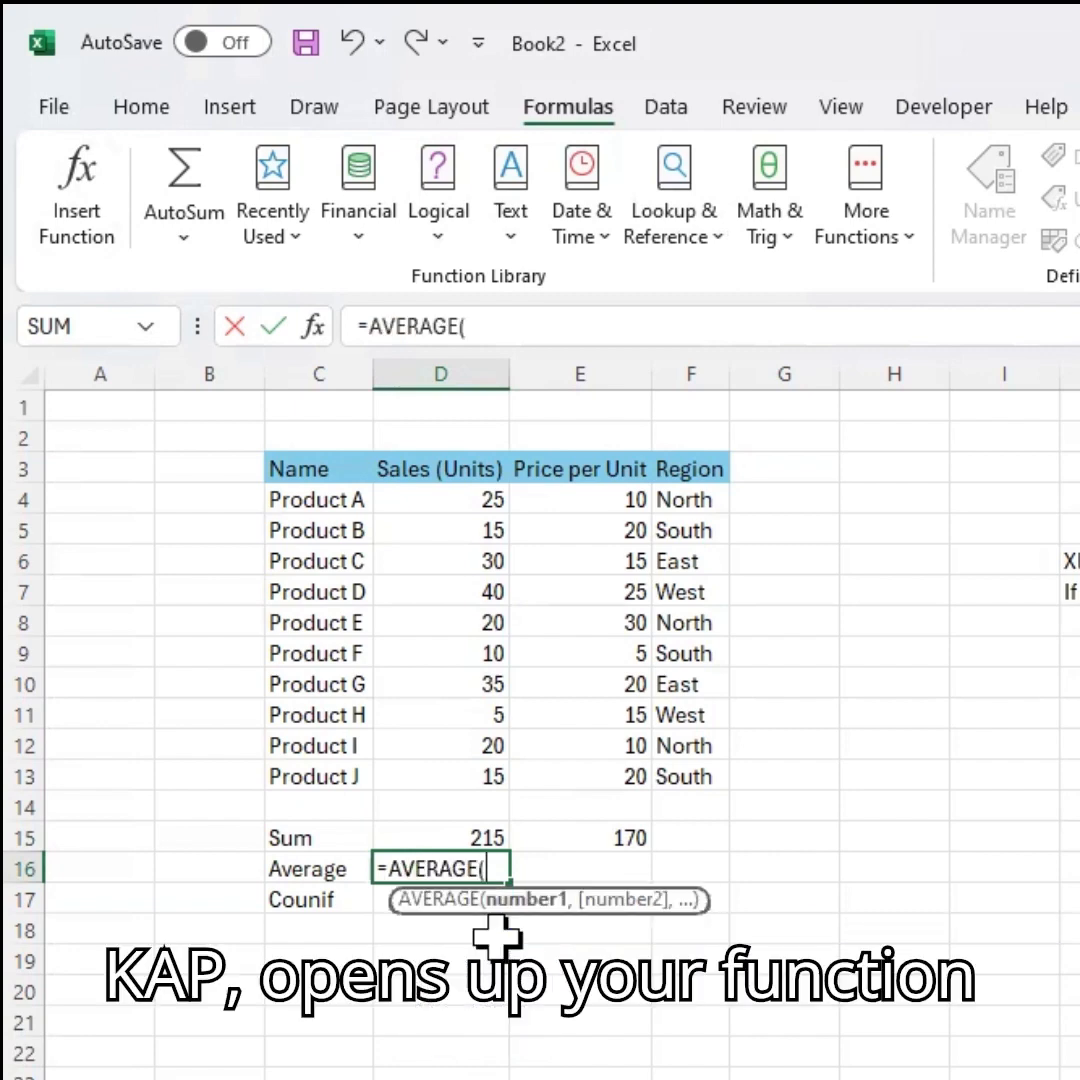
key("Home")
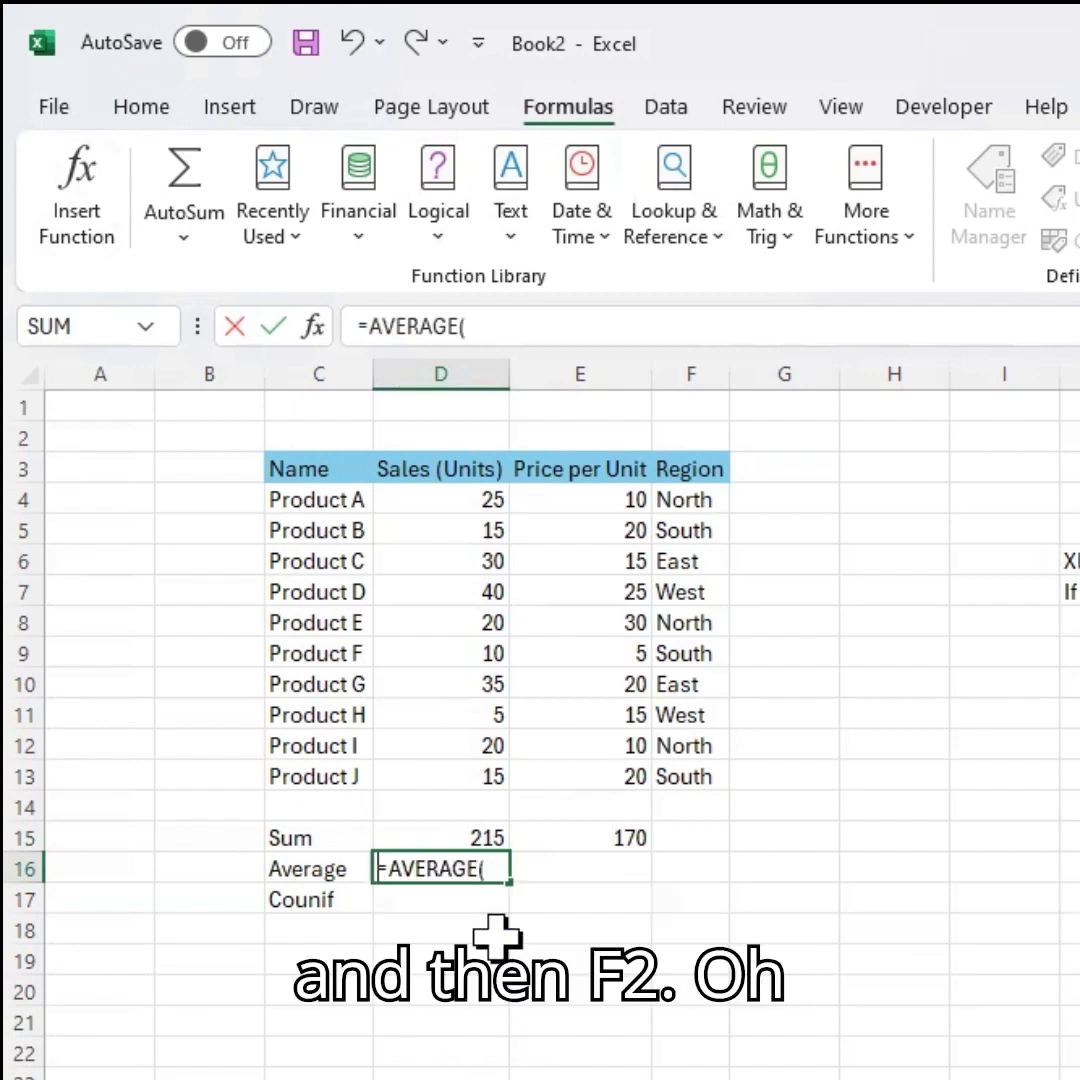
key("End")
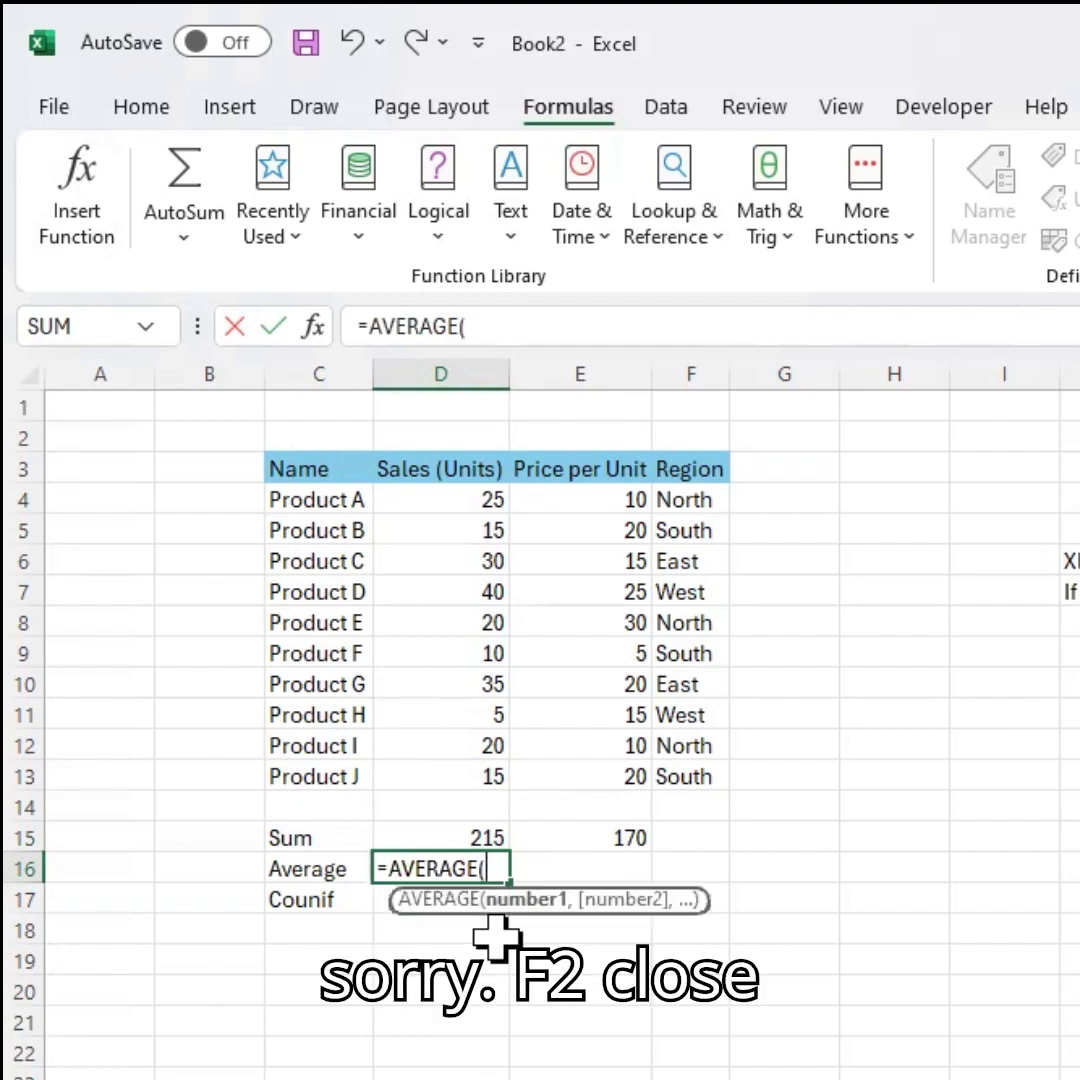
key("Up")
key("Up")
key("Up")
key("Up")
key("Up")
key("Up")
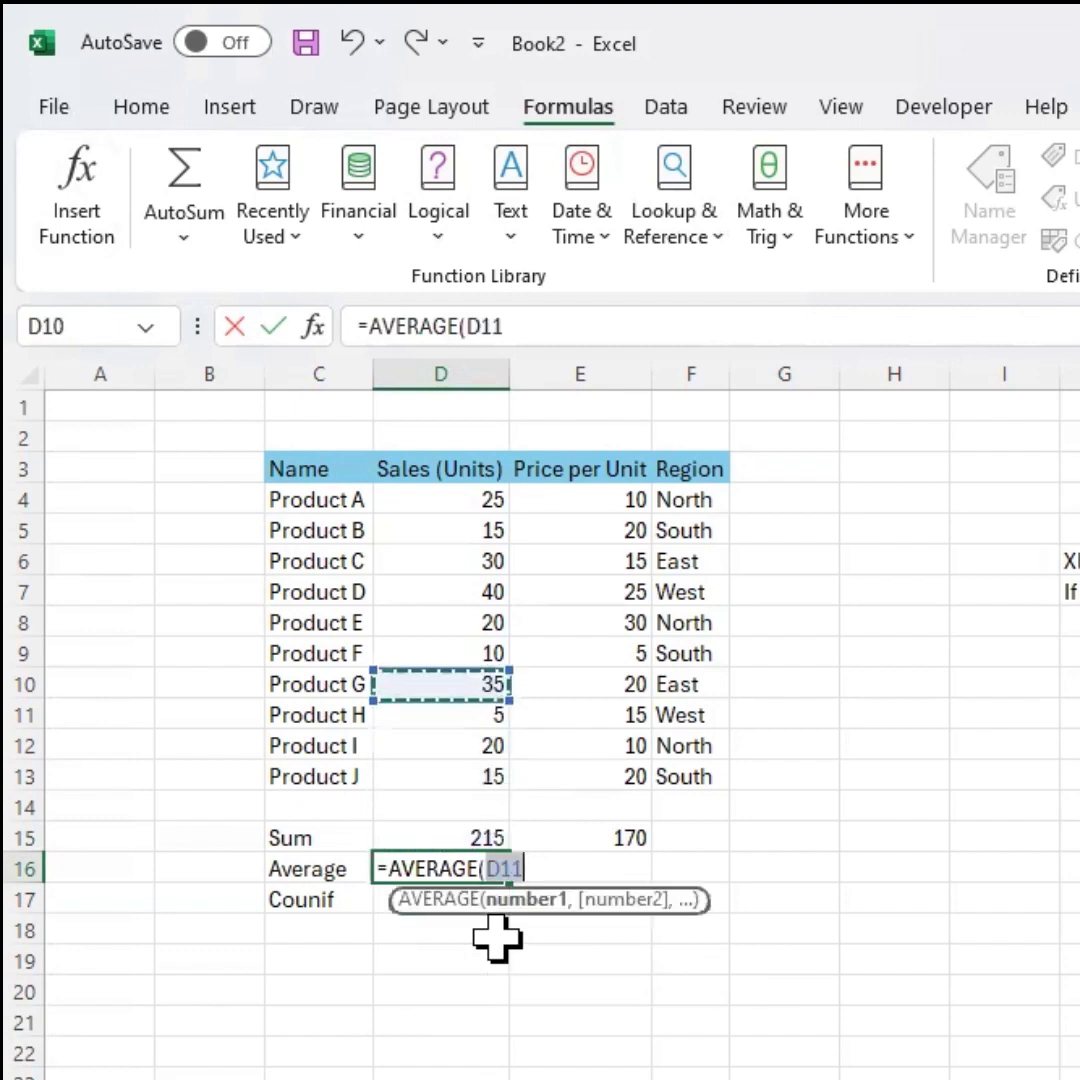
key("Up")
key("Up")
key("Up")
key("Up")
key("Up")
key("Up")
key("Right")
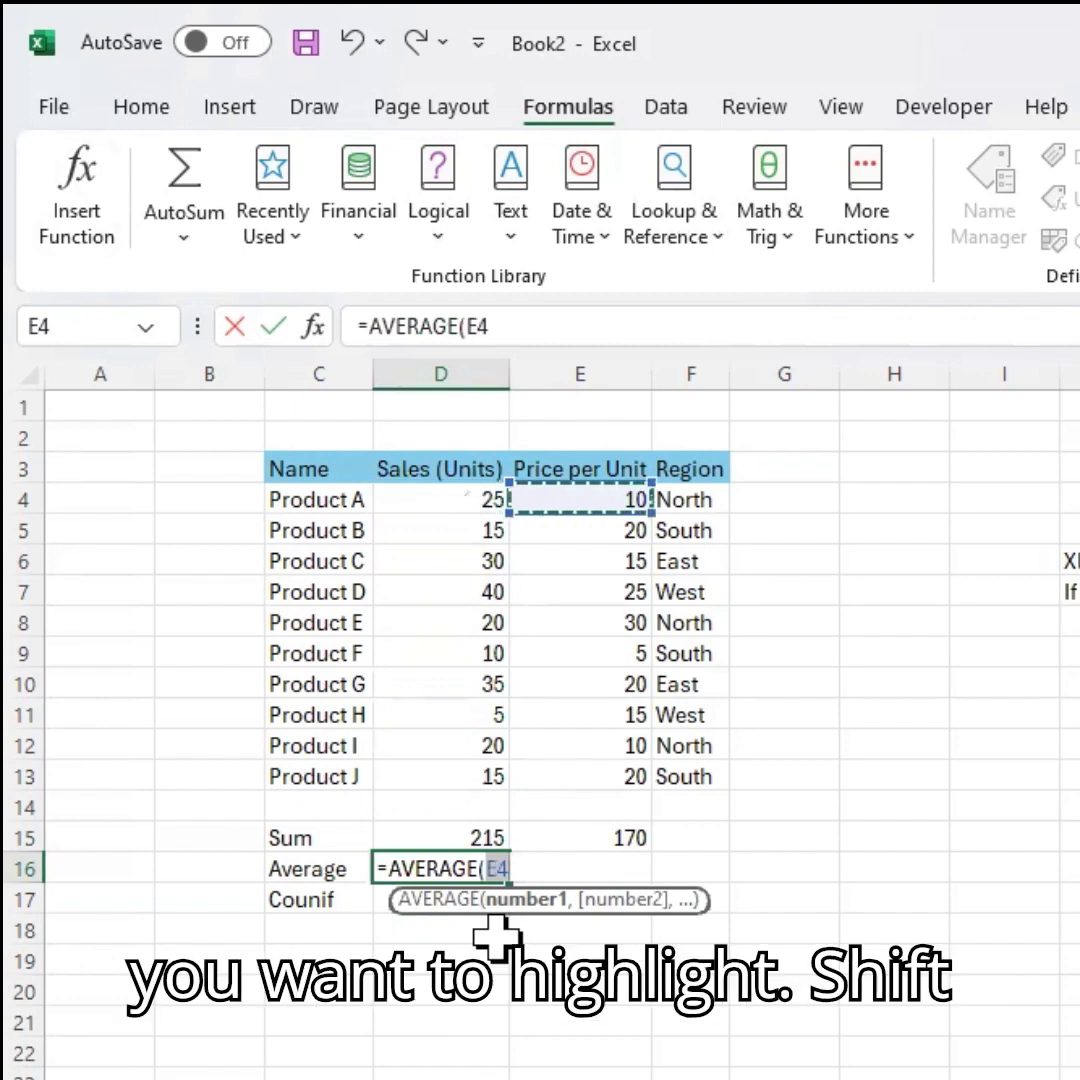
key("Left")
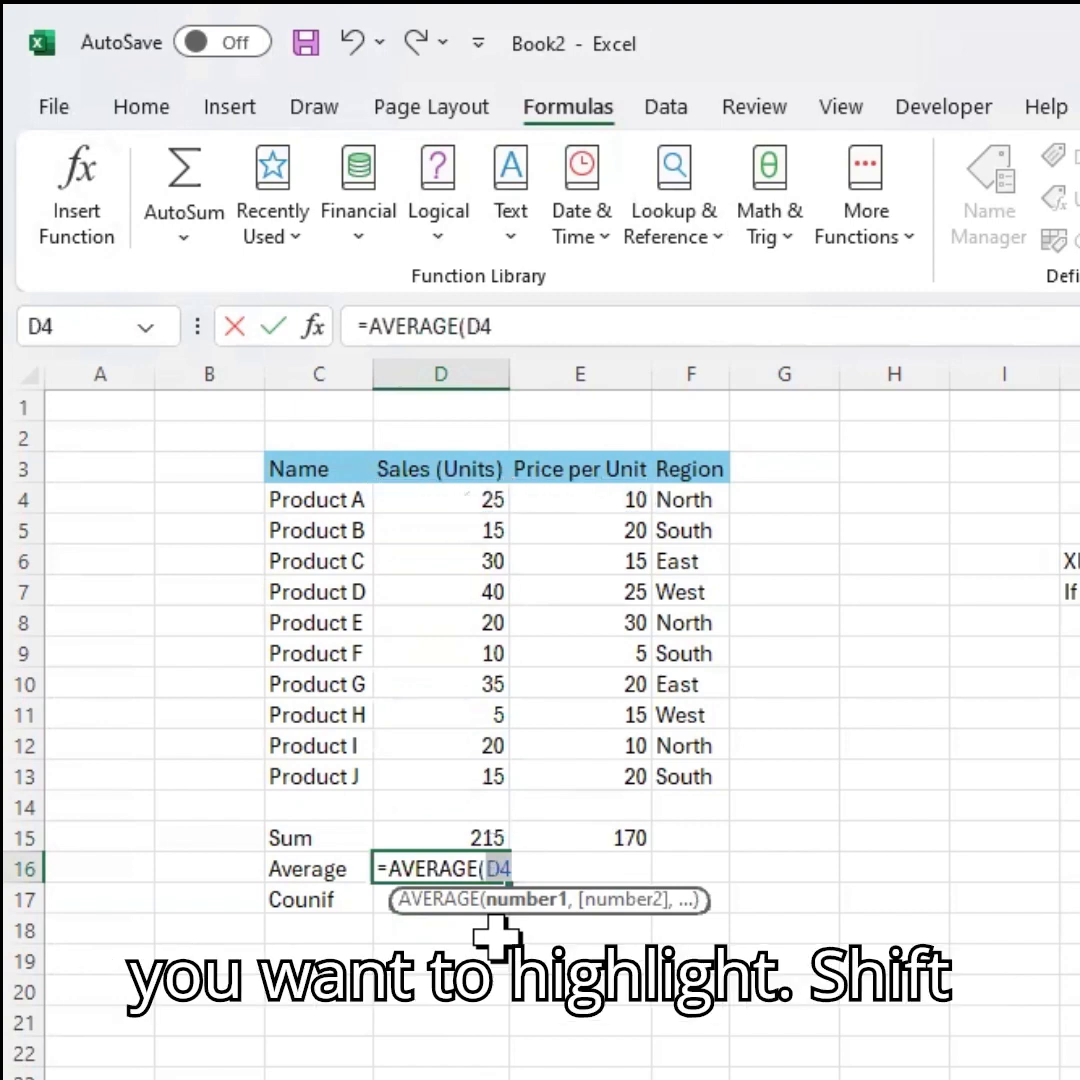
key("BackSpace")
key("BackSpace")
key("Up")
key("Up")
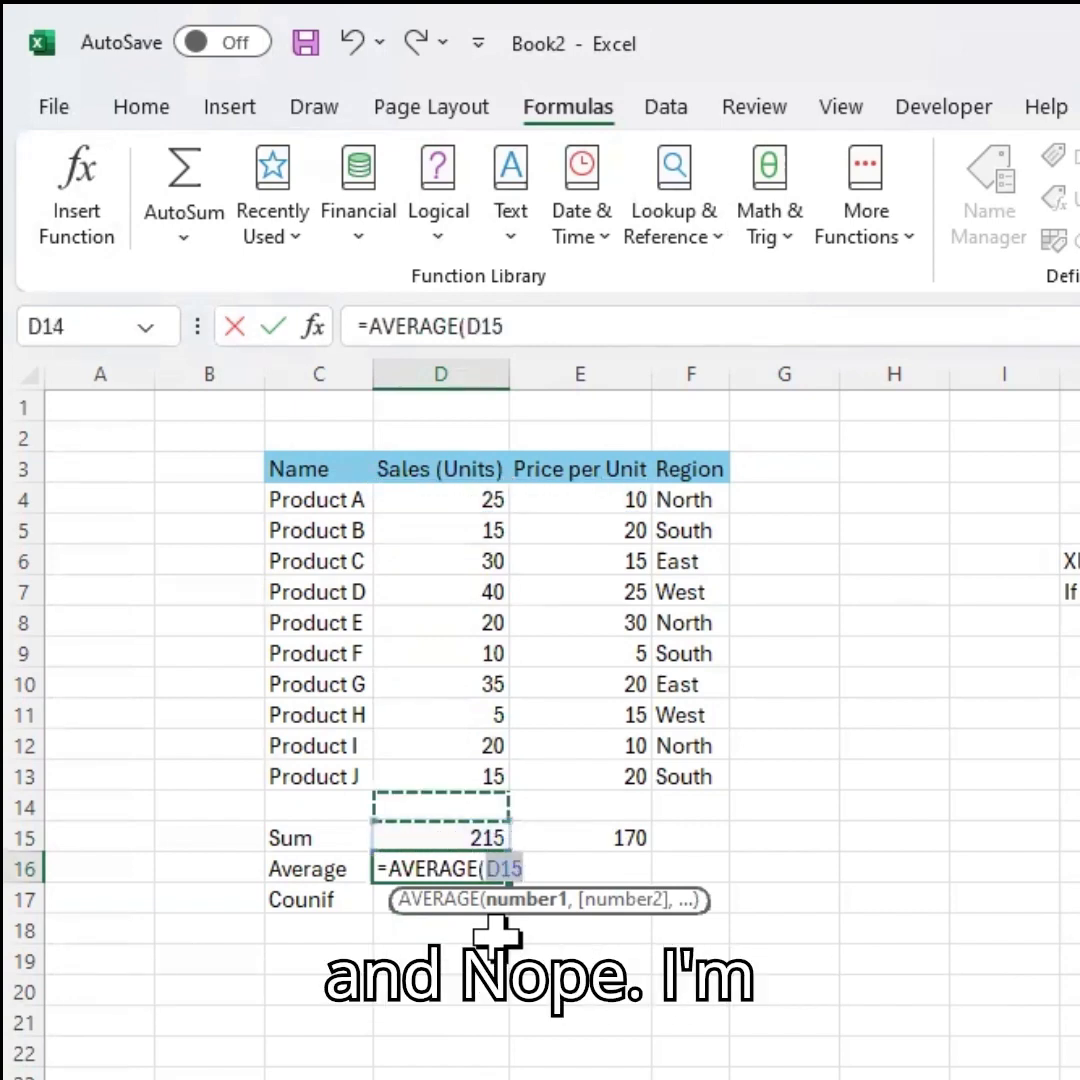
key("ctrl+Up")
key("ctrl+Up")
key("Up")
key("Down")
key("Down")
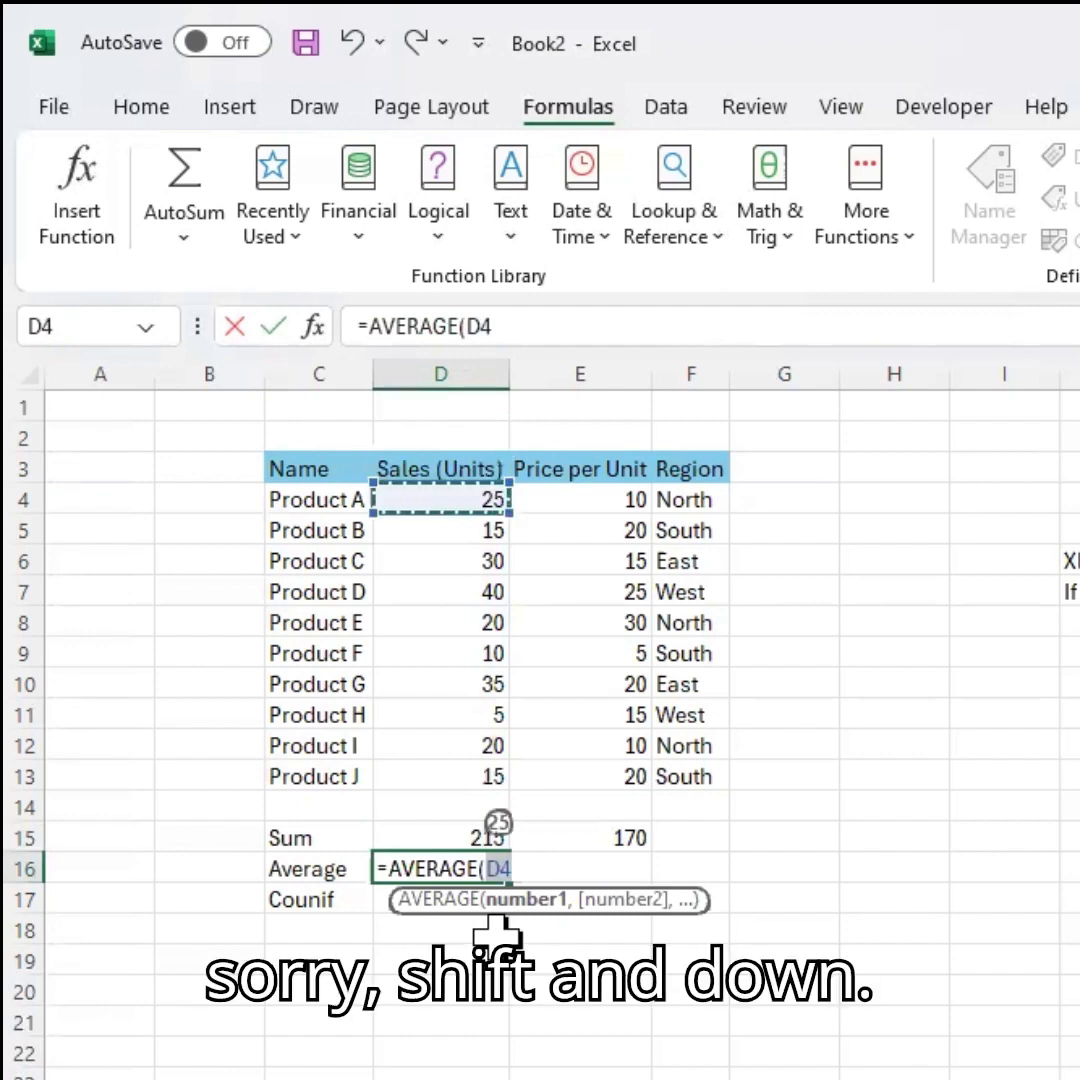
key("ctrl+shift+Down")
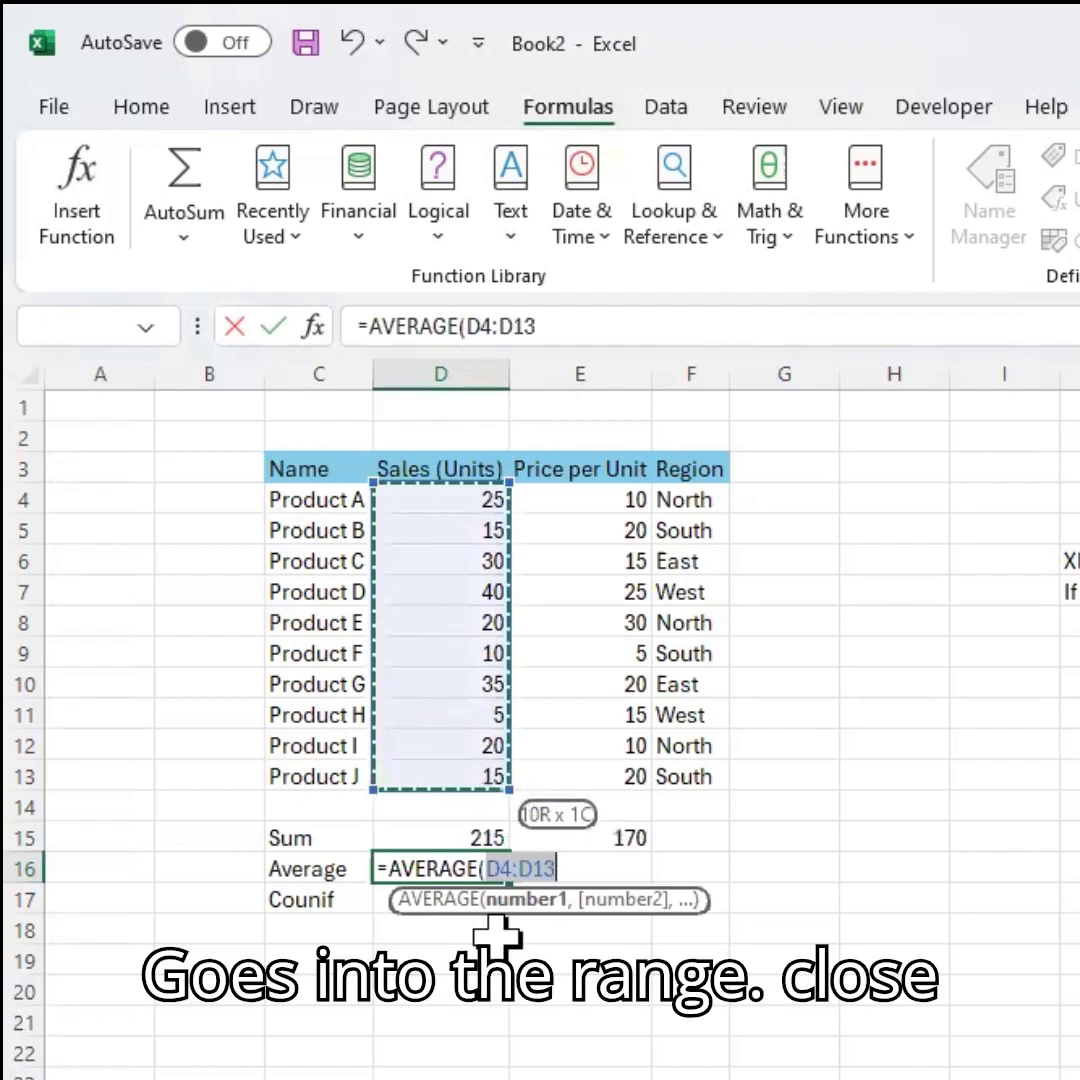
type(")")
key("Return")
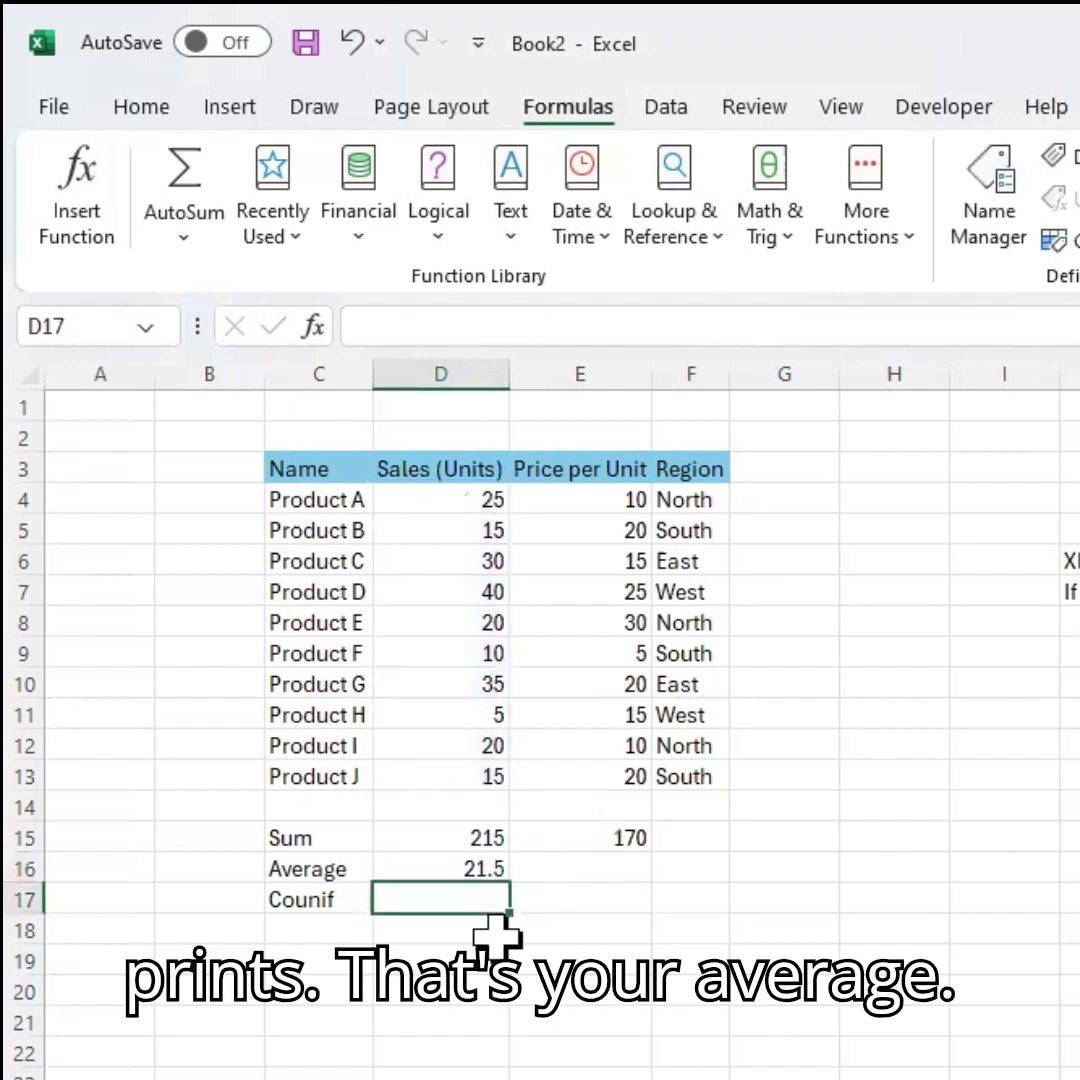
Copy the Average formula into the Average cell under Price per Unit.
key("Up")
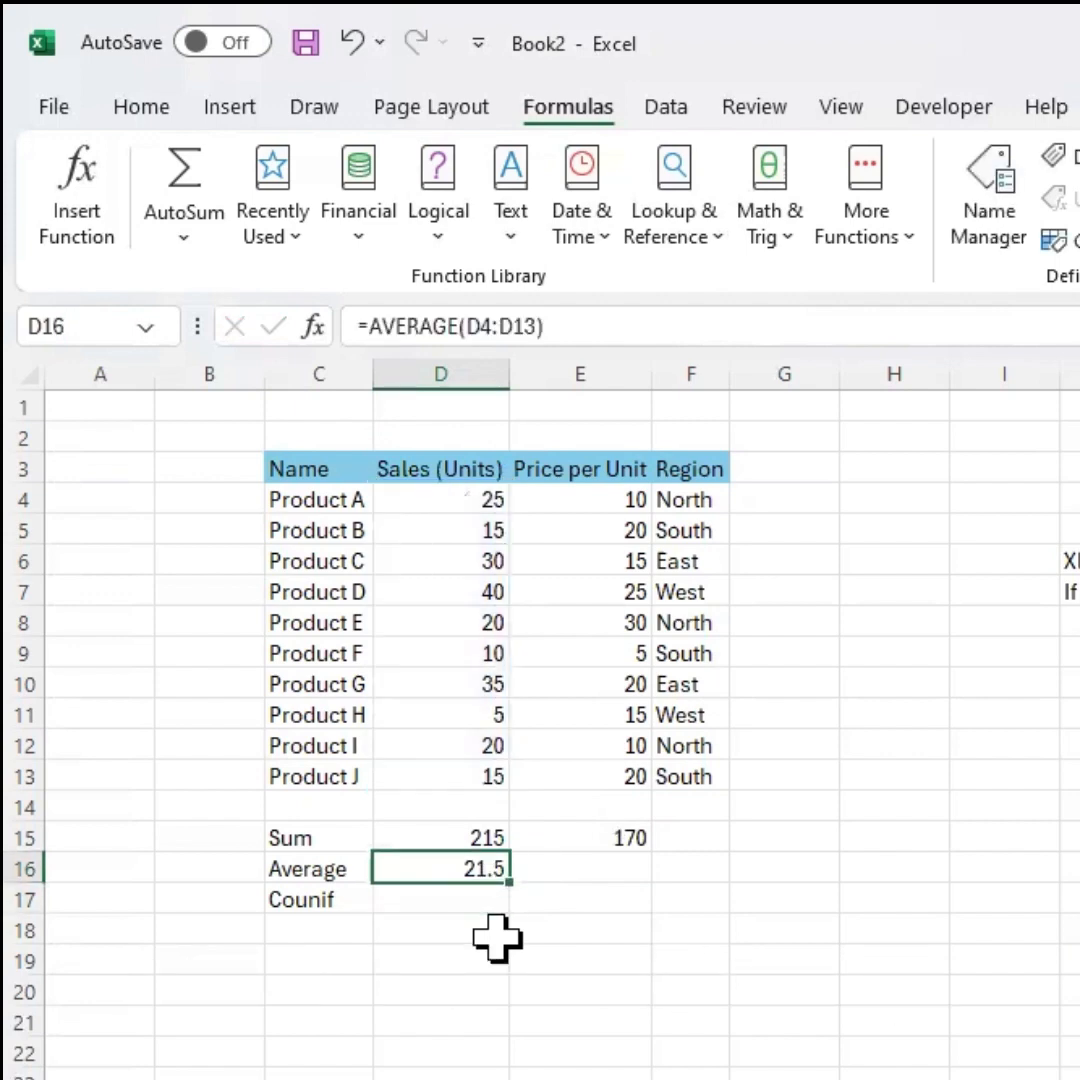
key("ctrl+c")
key("Right")
key("ctrl+v")
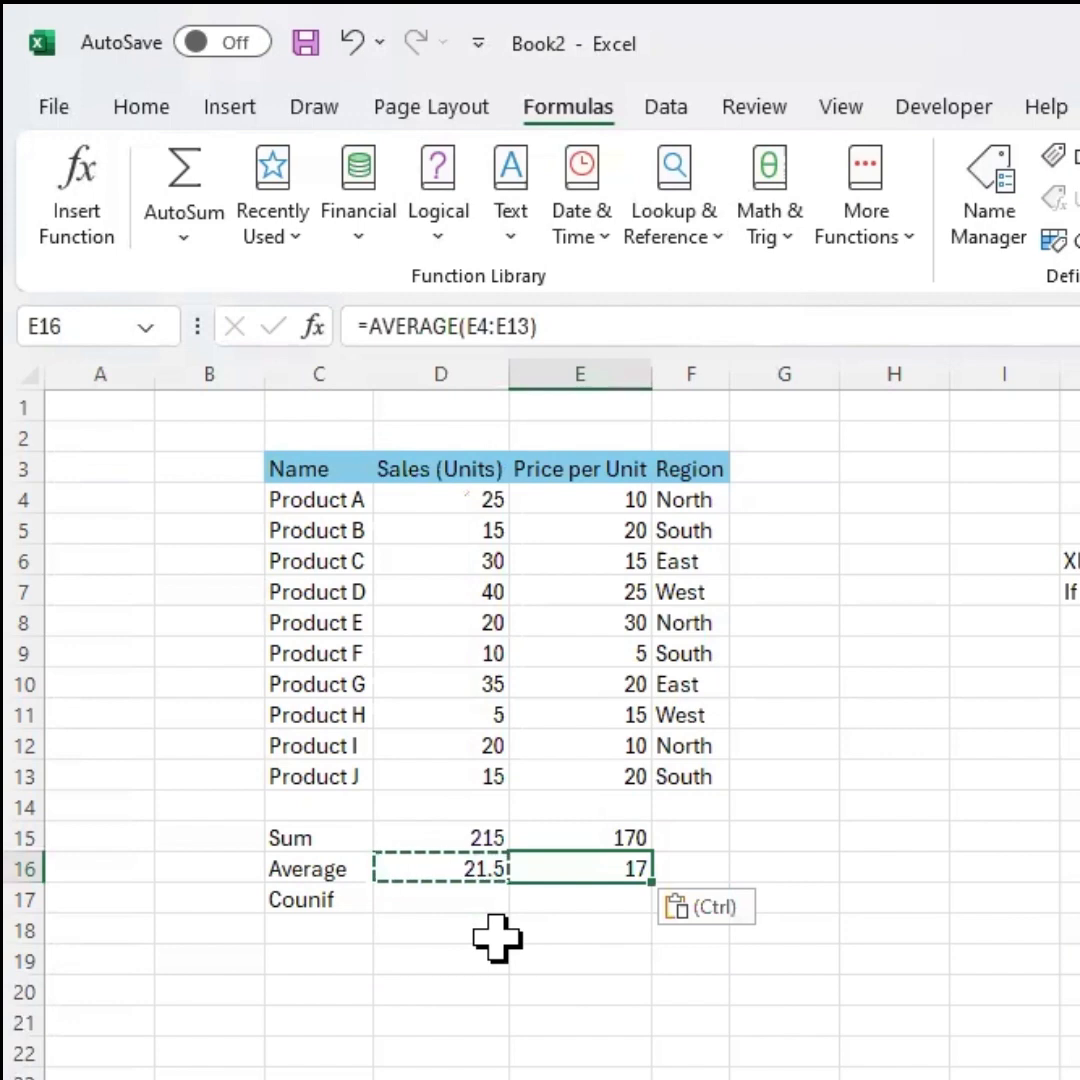
key("Escape")
key("Left")
key("Down")
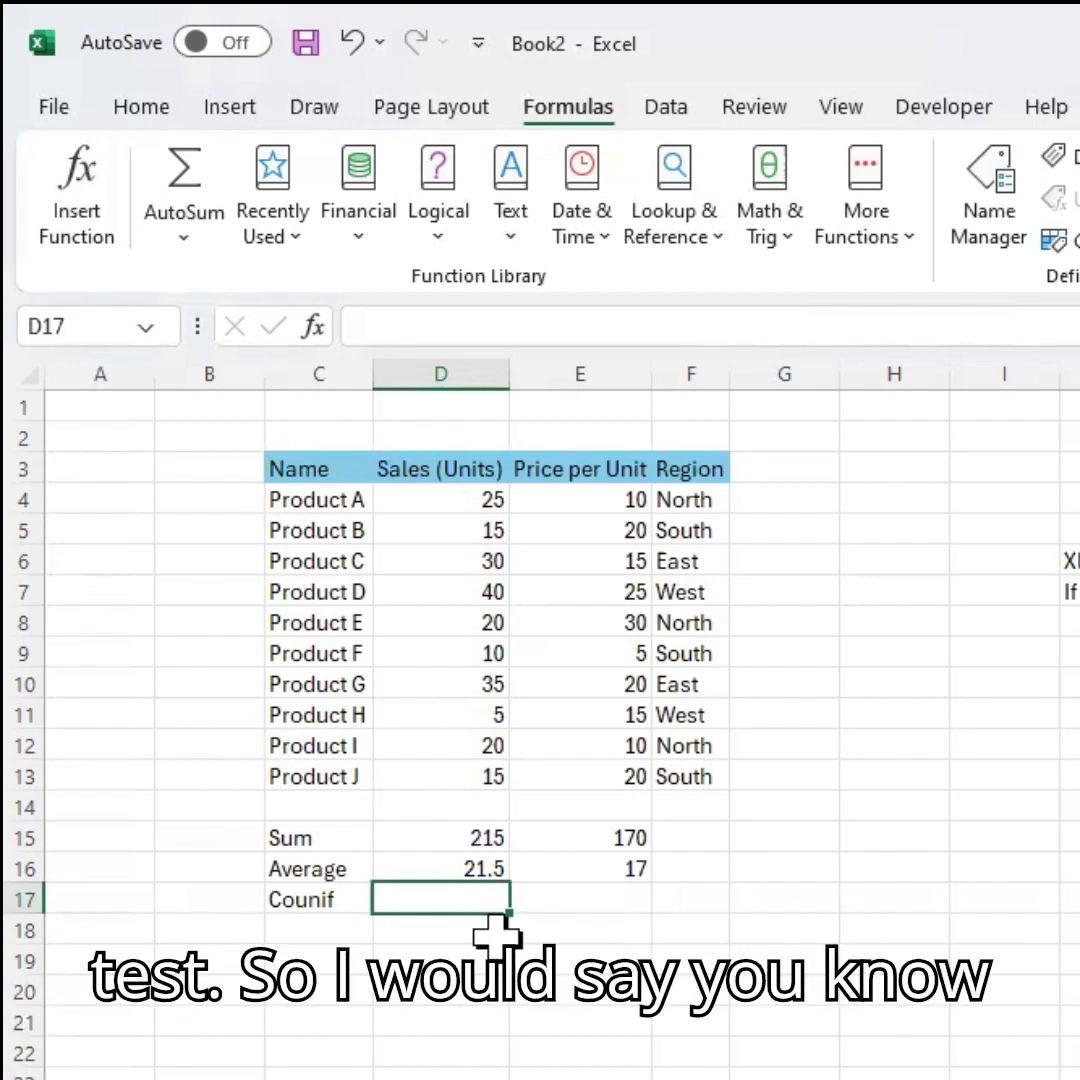
key("Up")
key("Up")
key("Up")
key("Up")
key("Up")
key("Up")
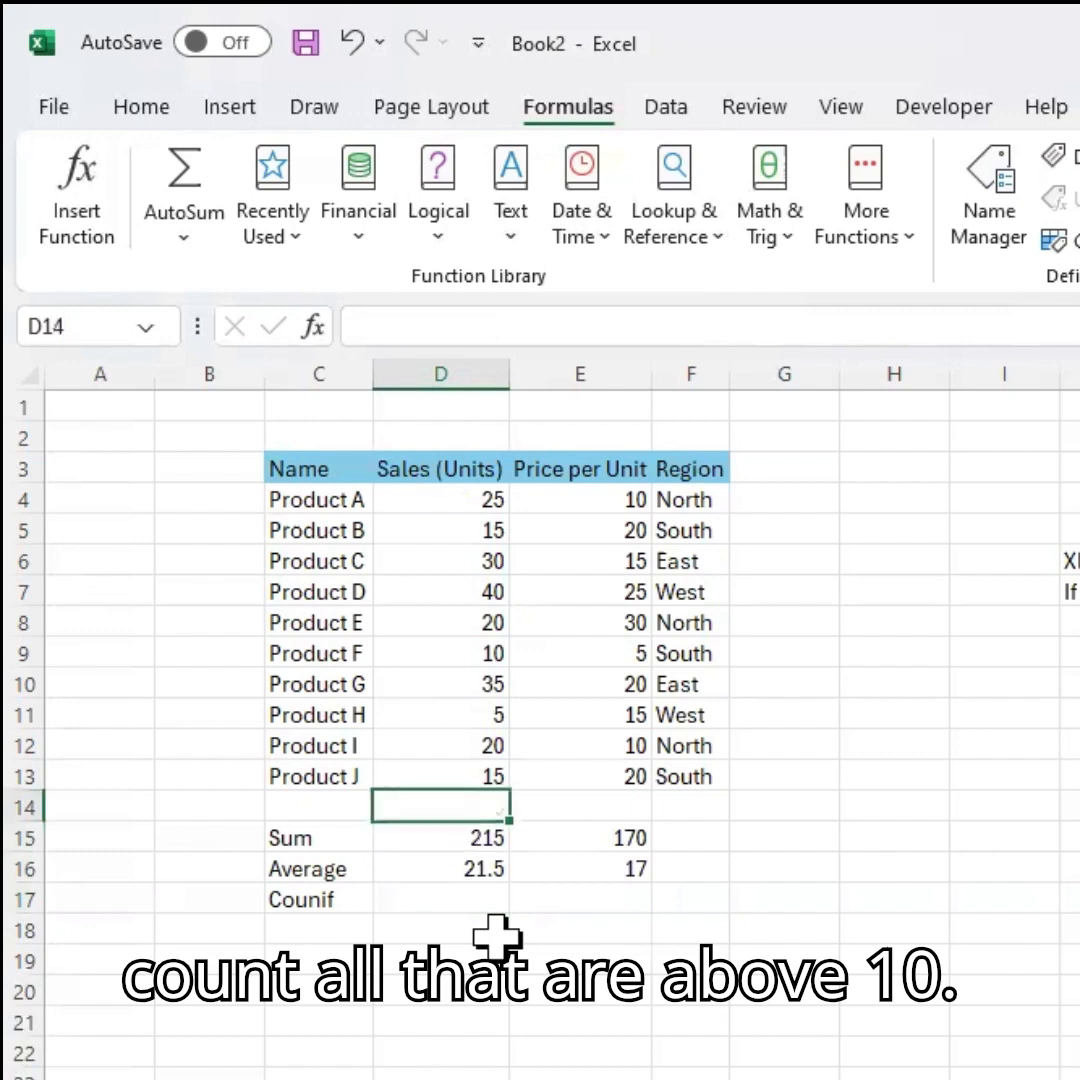
key("Up")
key("Up")
key("Up")
key("Up")
key("Up")
key("Up")
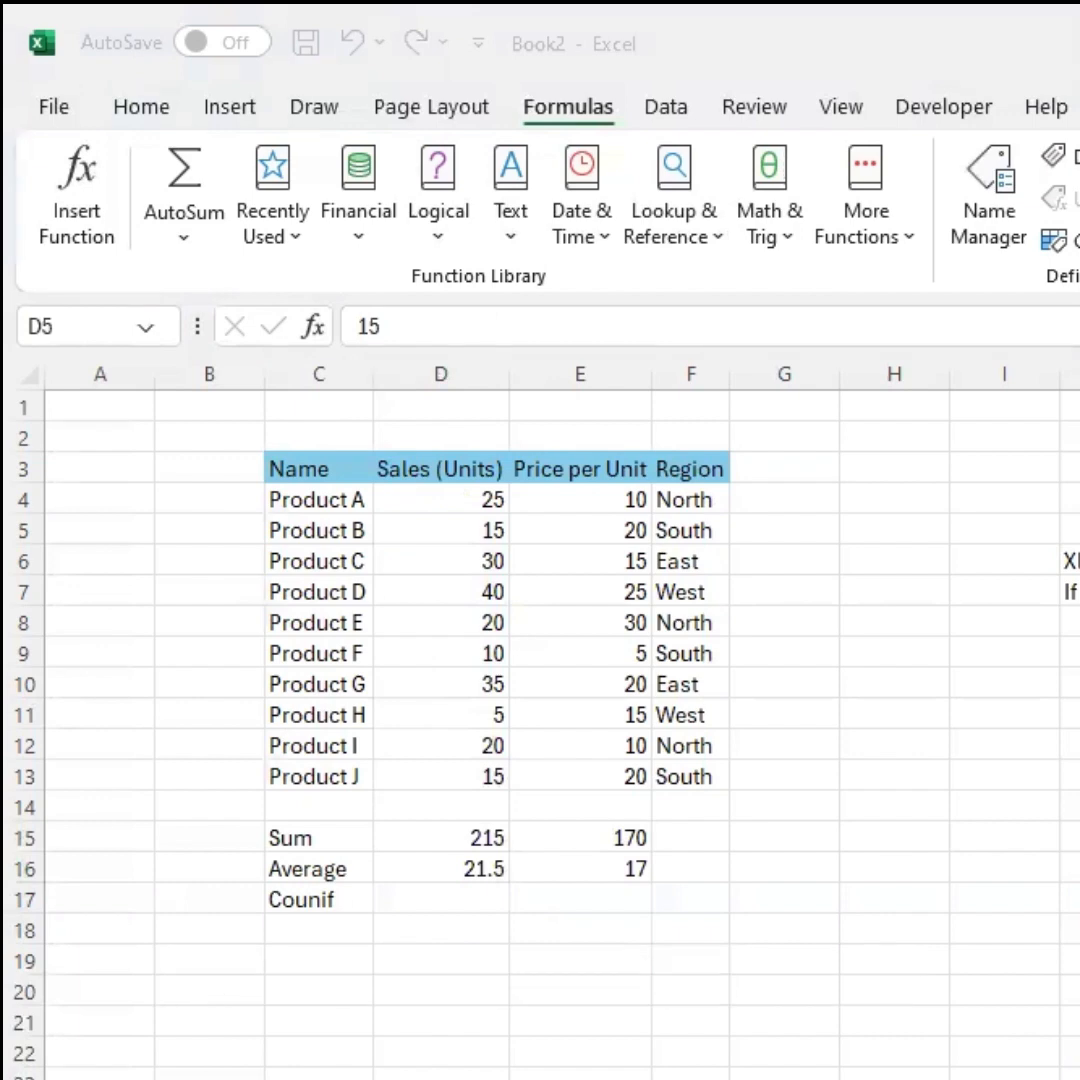
Paste a COUNTIF formula into the Counif cell and point its range to the sales units D4:D13, criterion ">20".
left_click(400, 900)
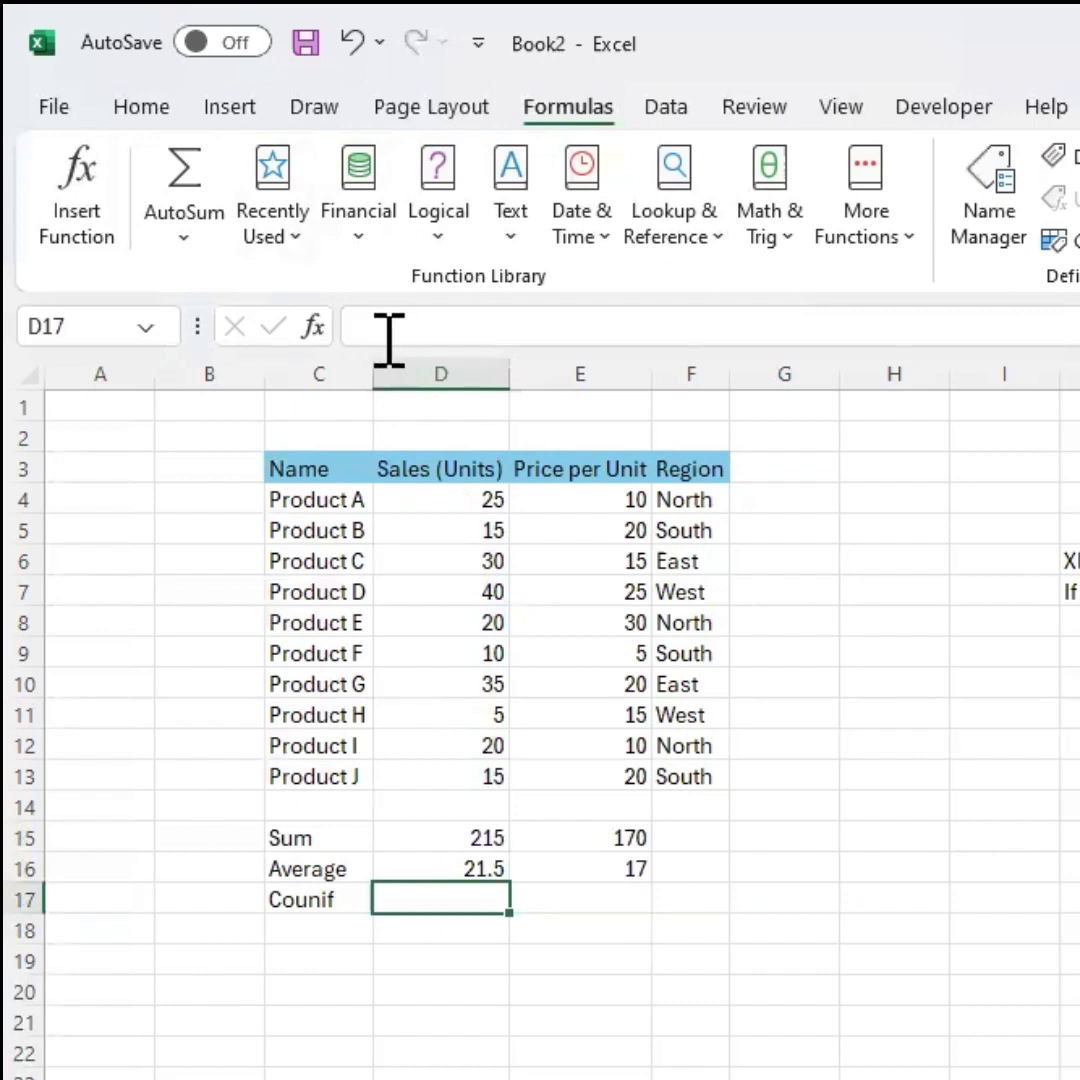
left_click(535, 326)
key("ctrl+v")
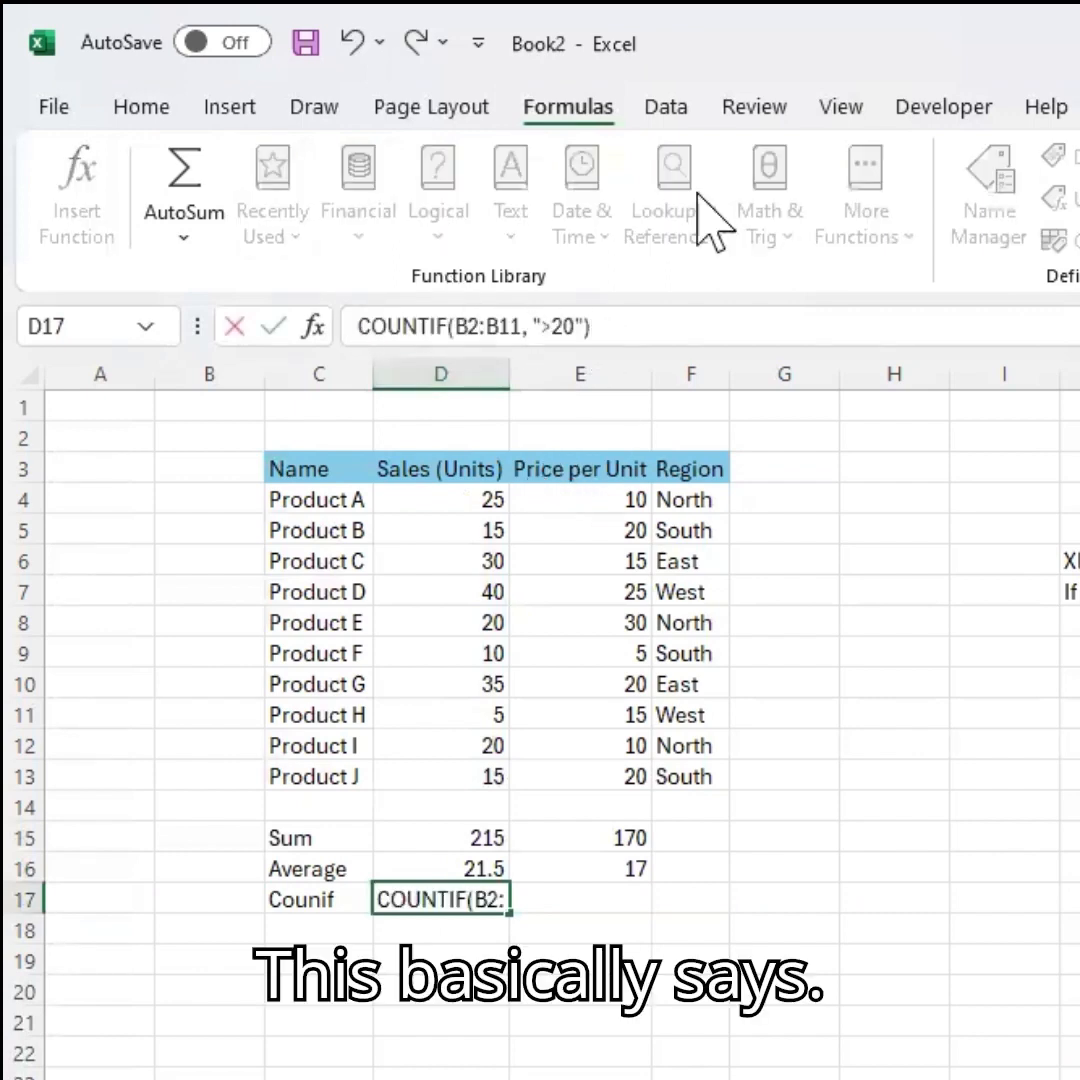
type("=")
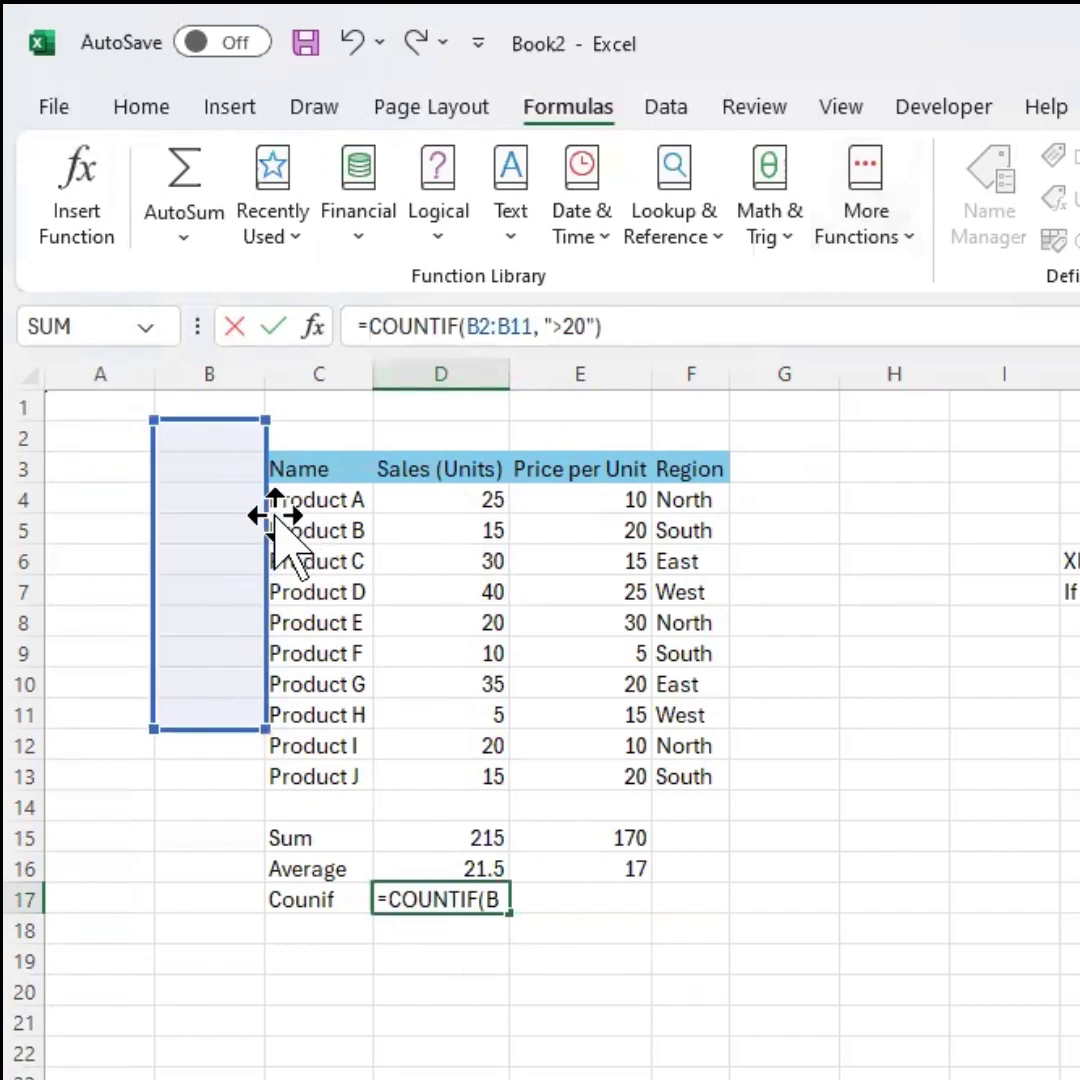
left_click_drag(275, 515, 486, 620)
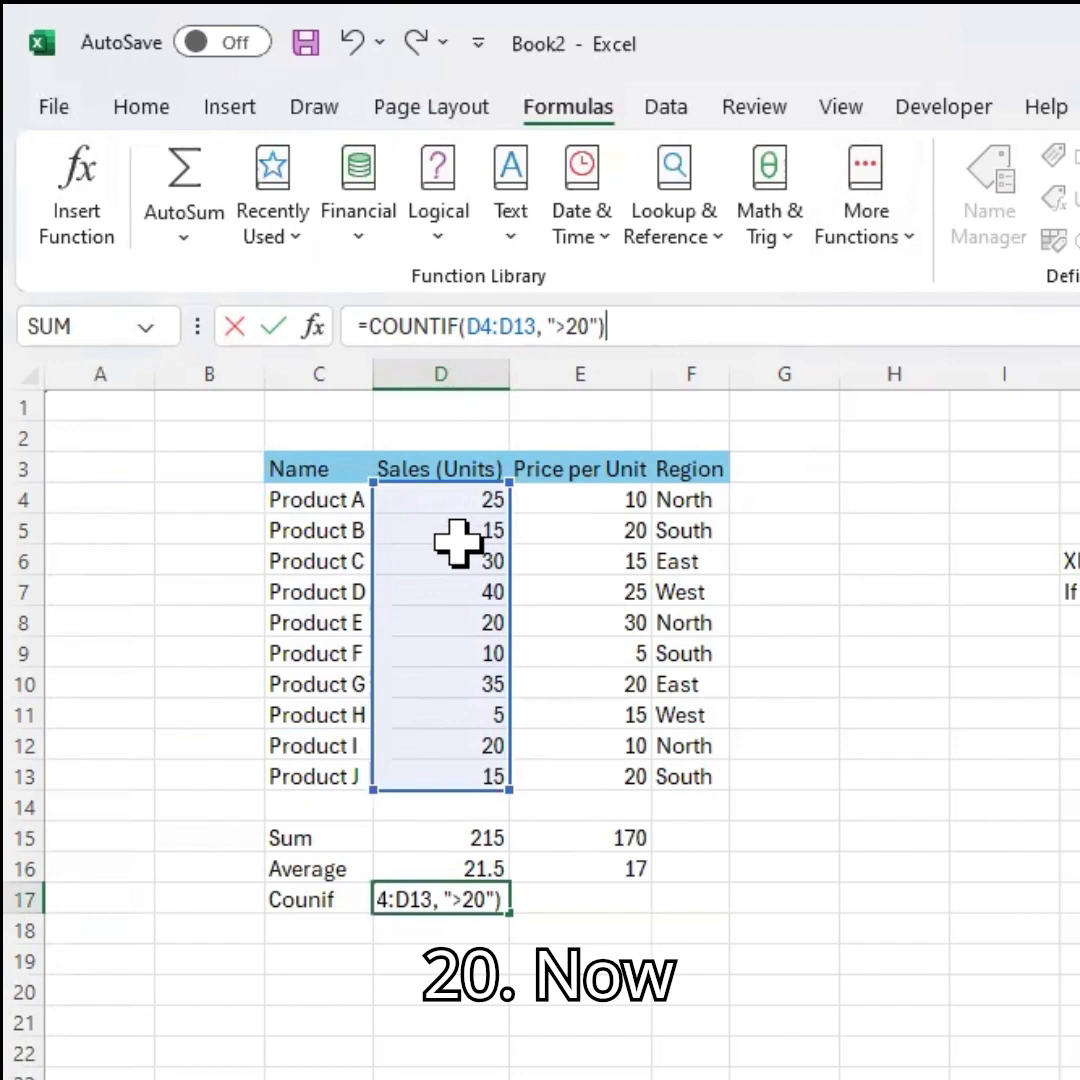
Open the function arguments for the COUNTIF formula, review its Range and Criteria, and confirm.
left_click(316, 328)
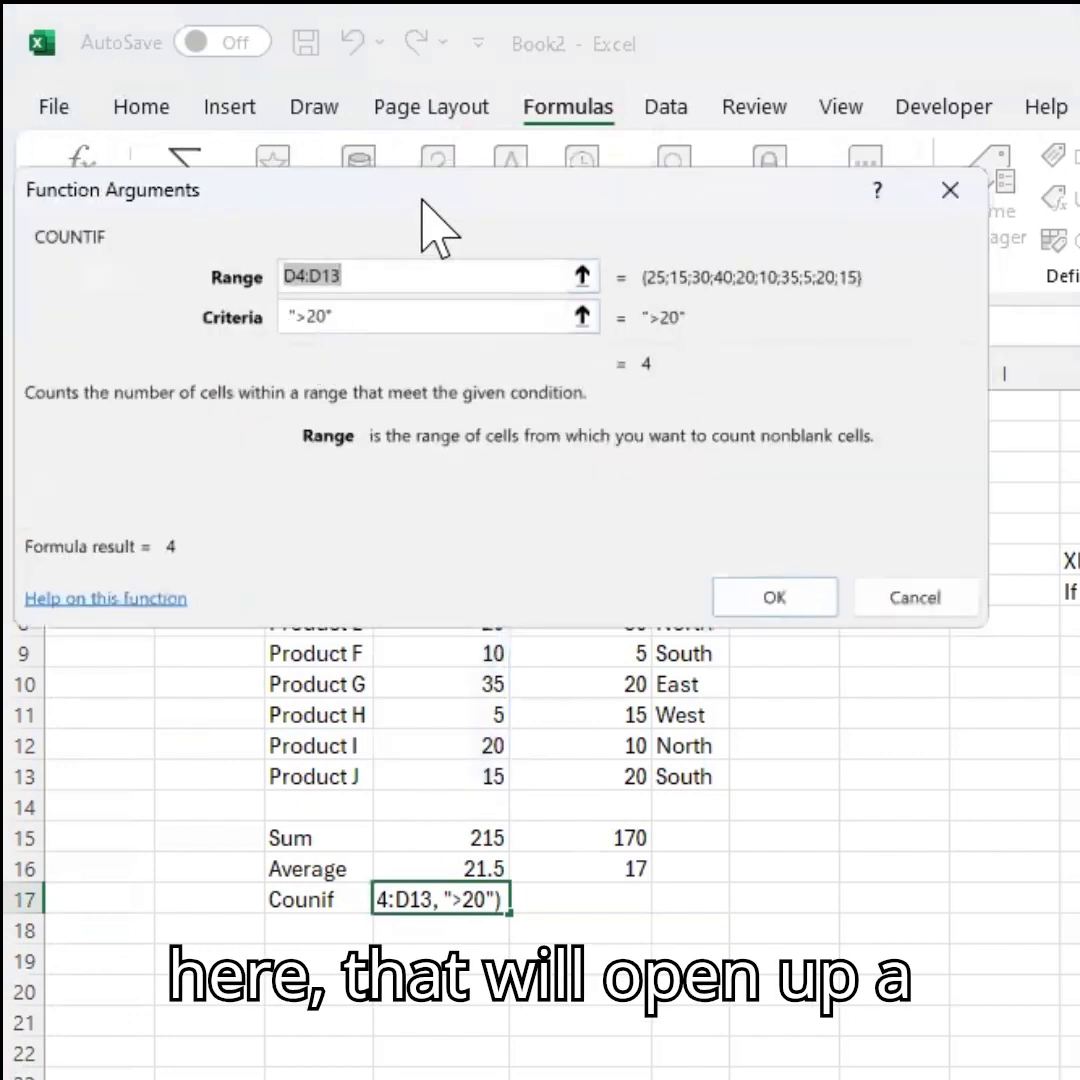
left_click_drag(603, 205, 1075, 586)
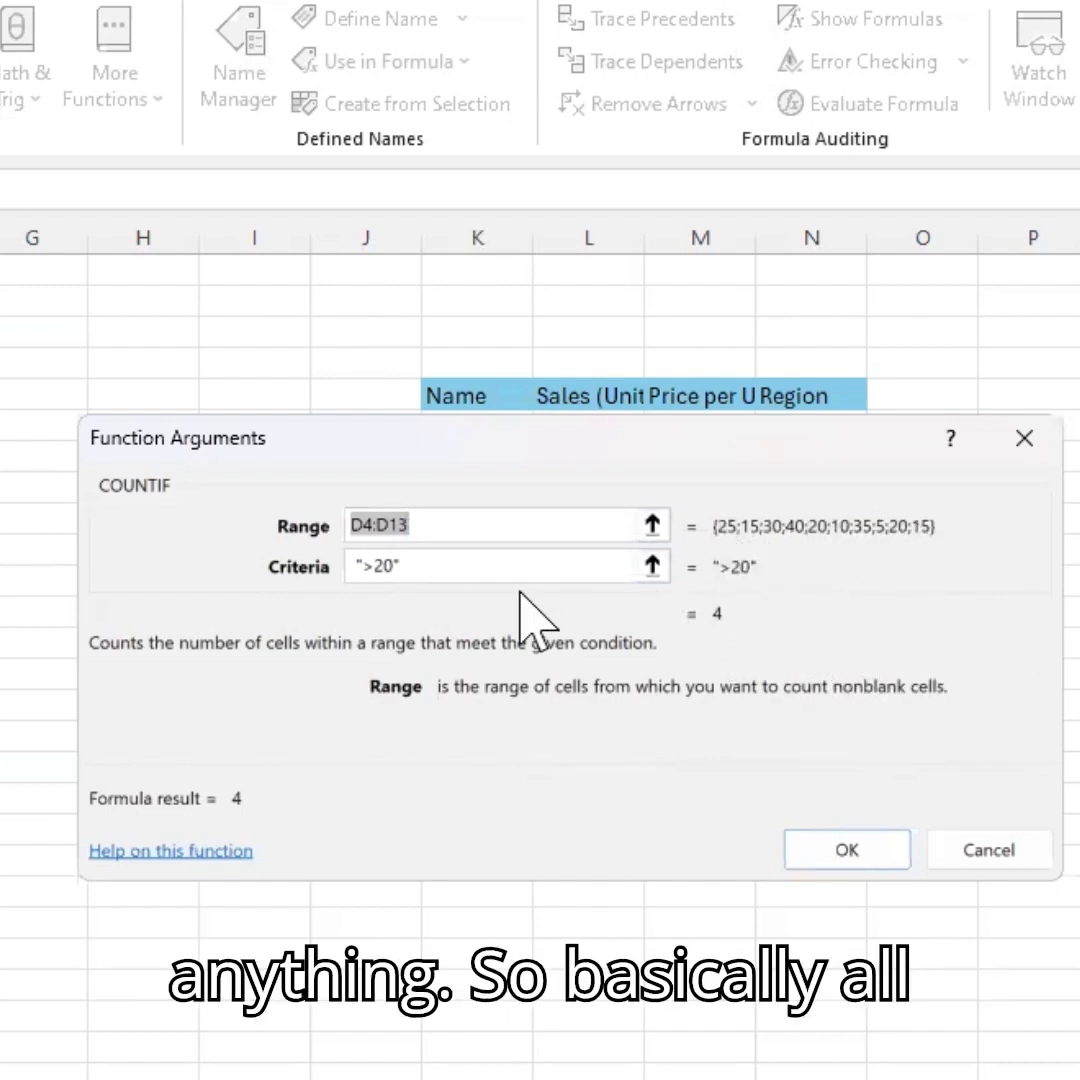
left_click(370, 566)
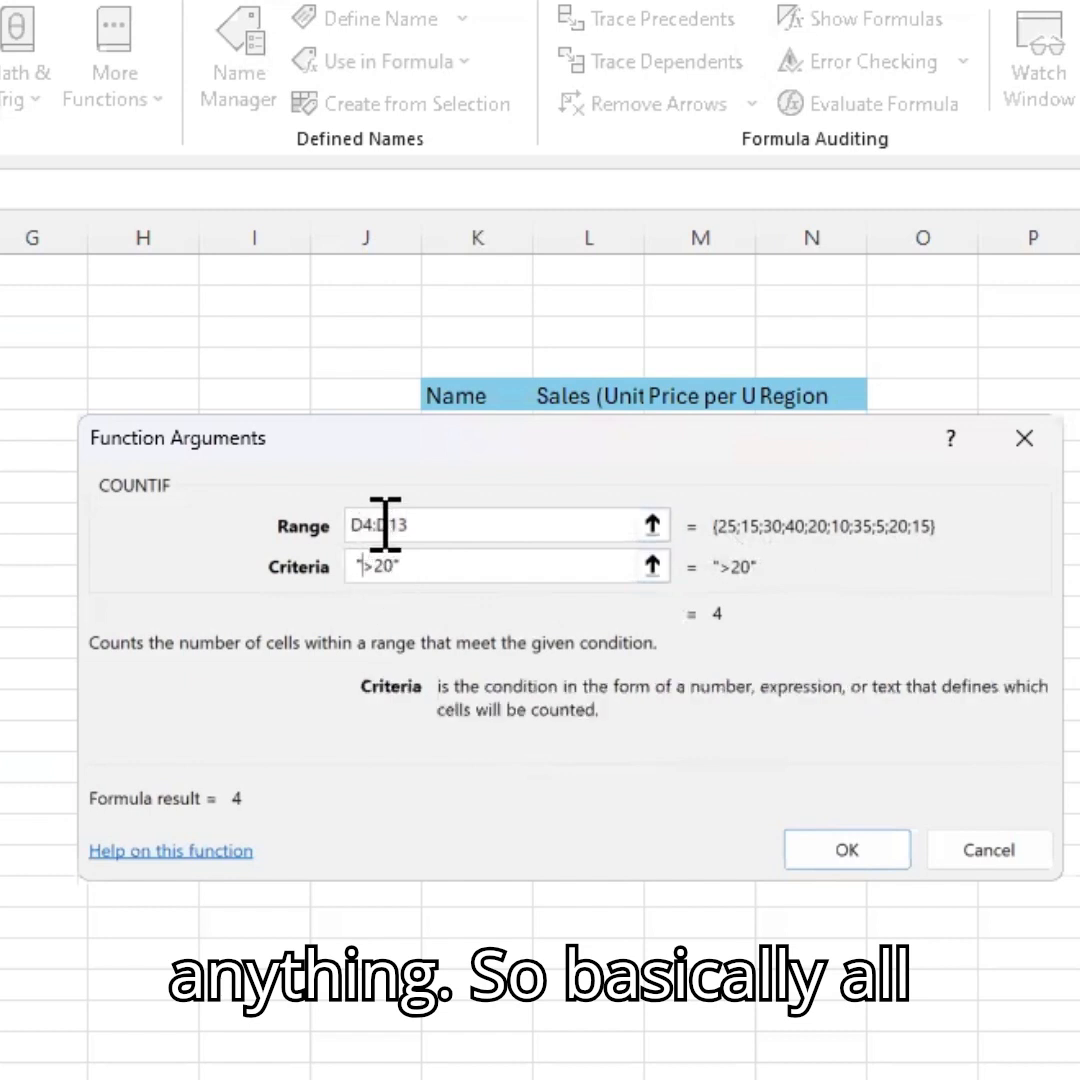
left_click(391, 526)
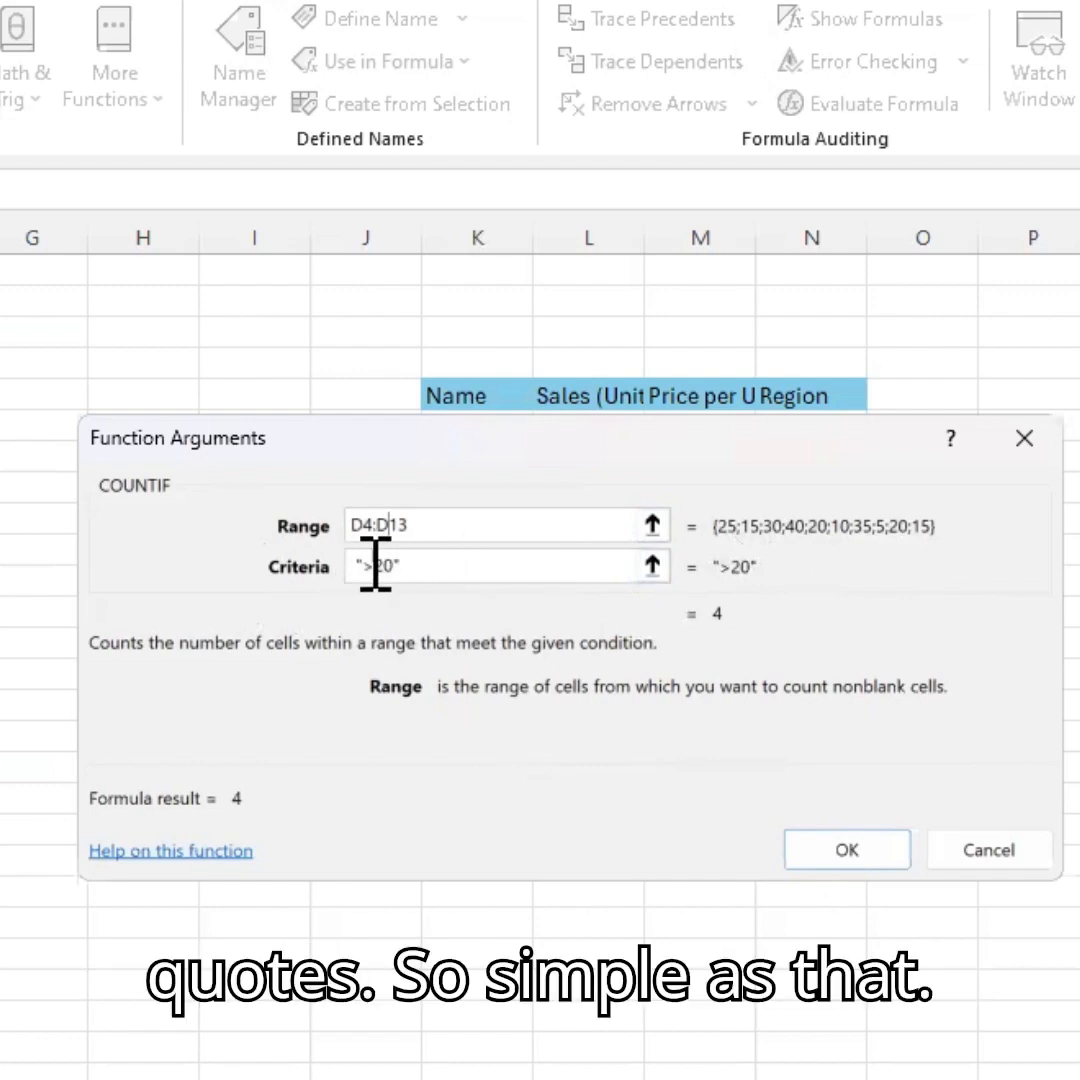
left_click(847, 849)
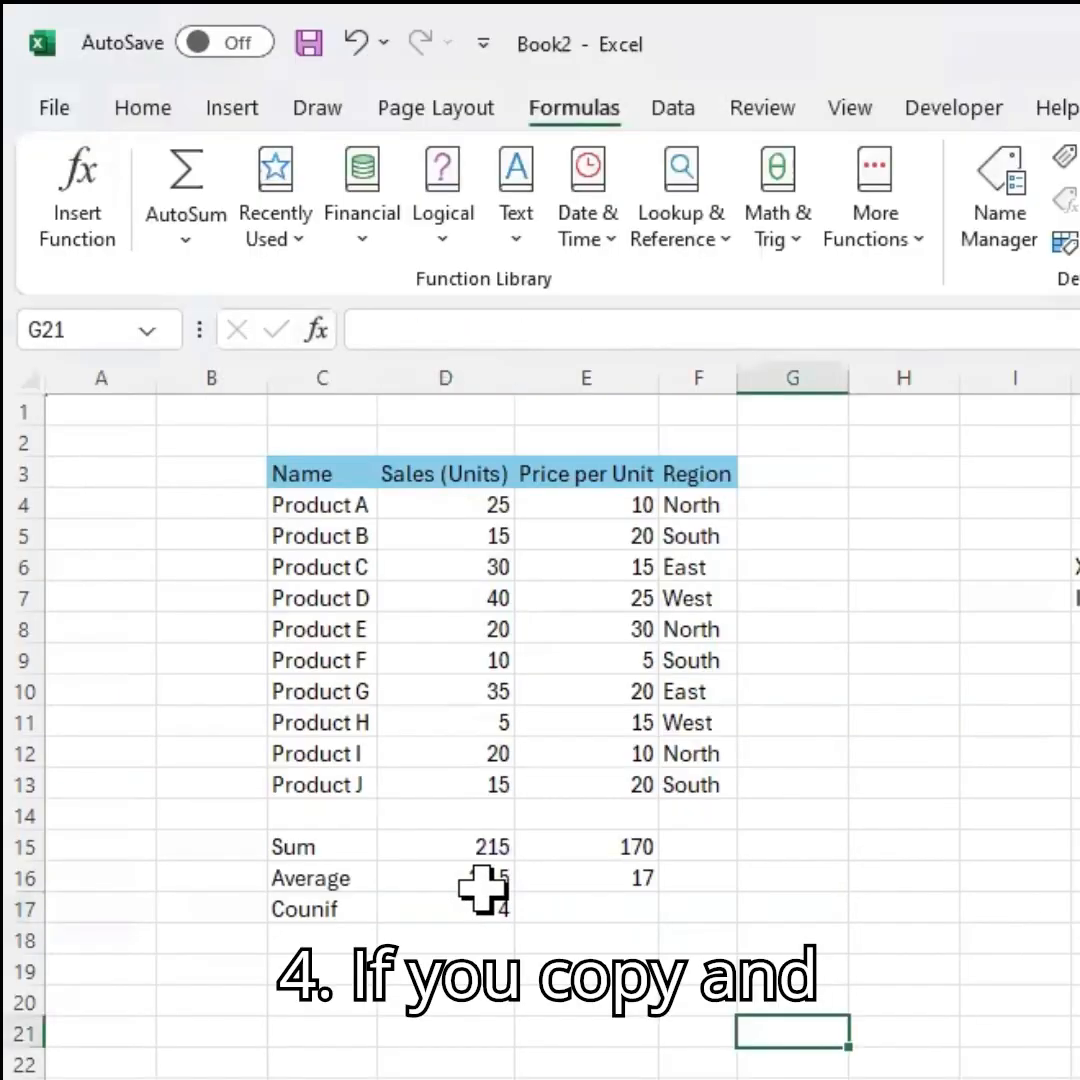
Copy the Counif formula into the Counif cell under Price per Unit.
left_click(470, 908)
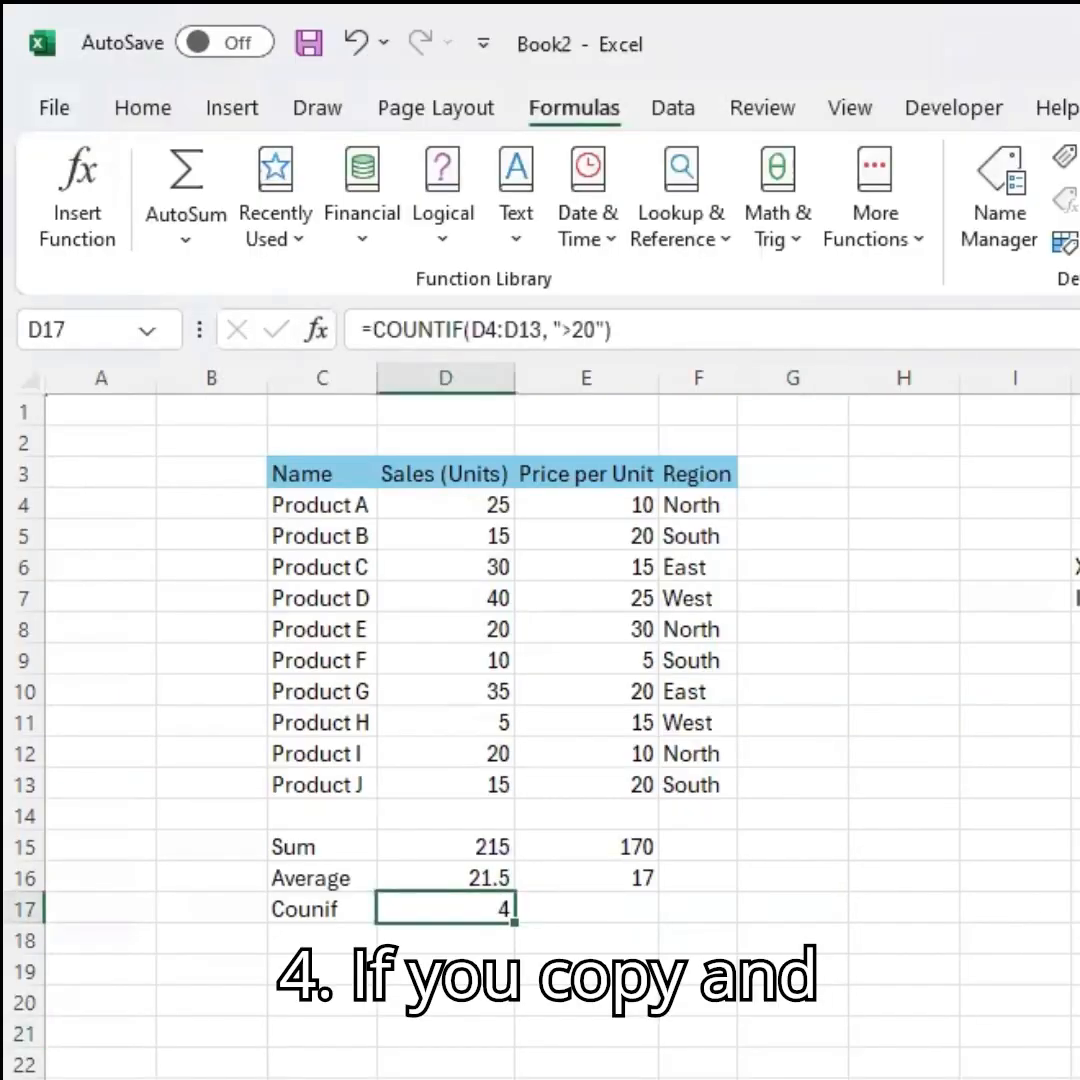
key("ctrl+c")
left_click(586, 908)
key("ctrl+v")
key("Escape")
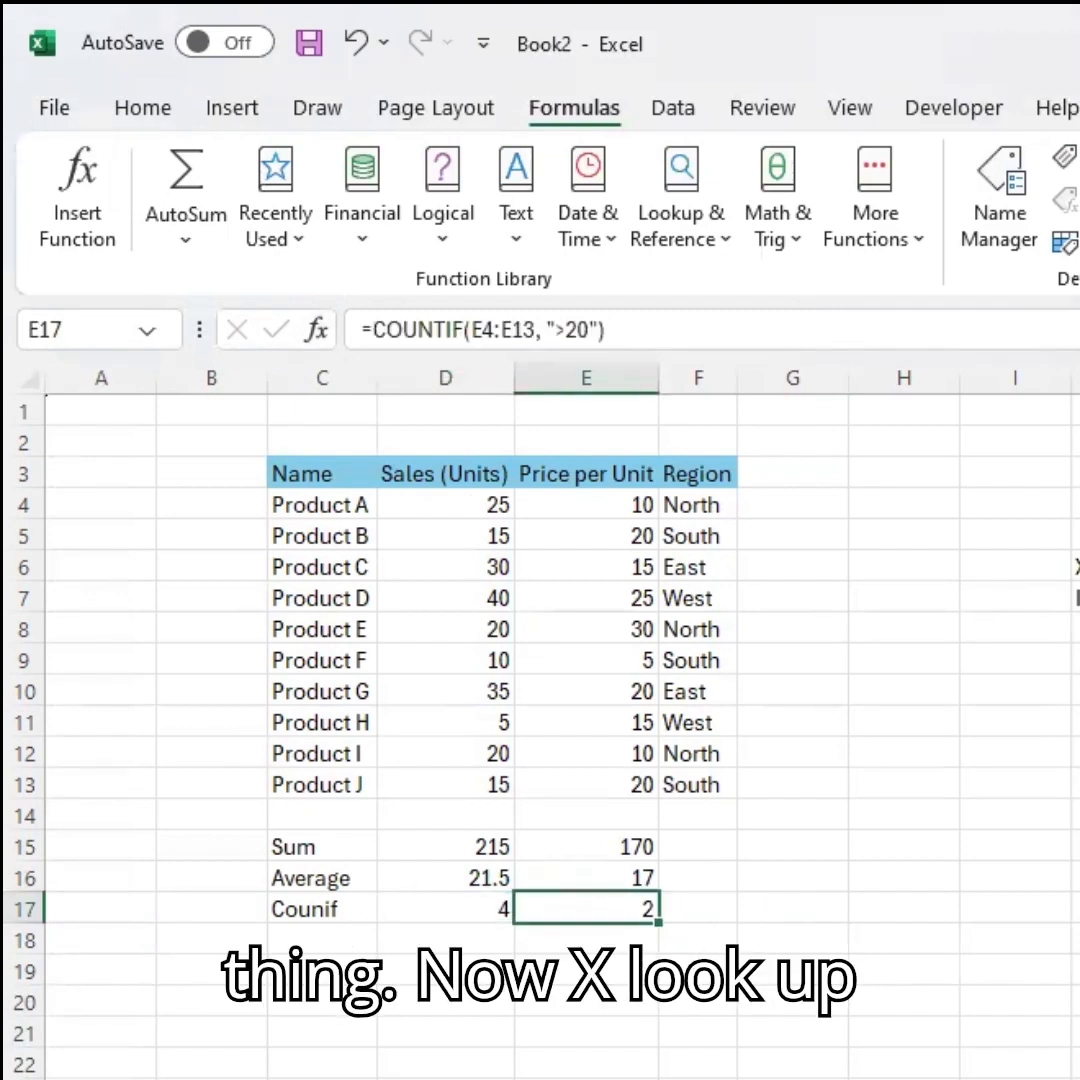
Enter Product D as the name beside the Xlookup label in the second table.
left_click(1078, 567)
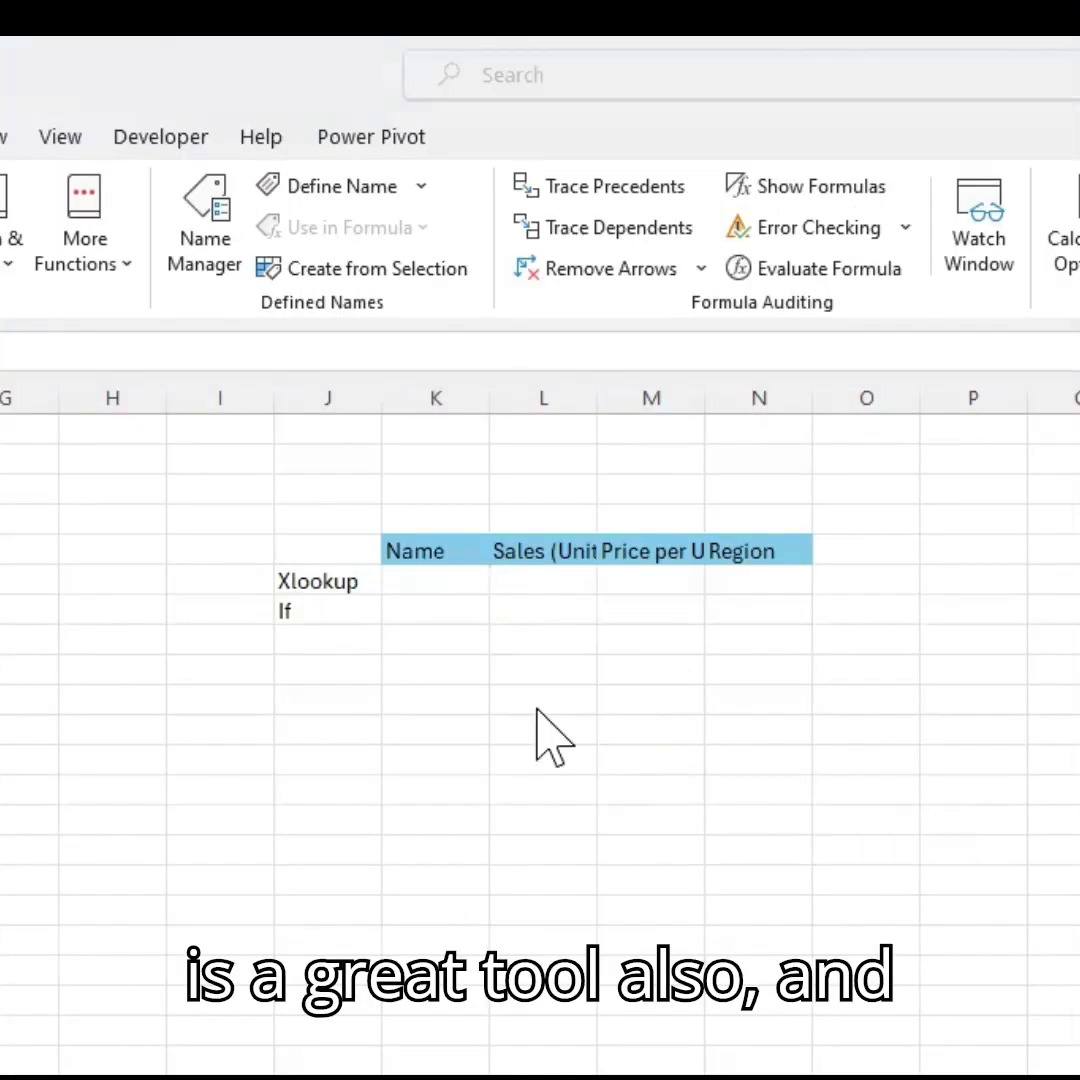
left_click(440, 584)
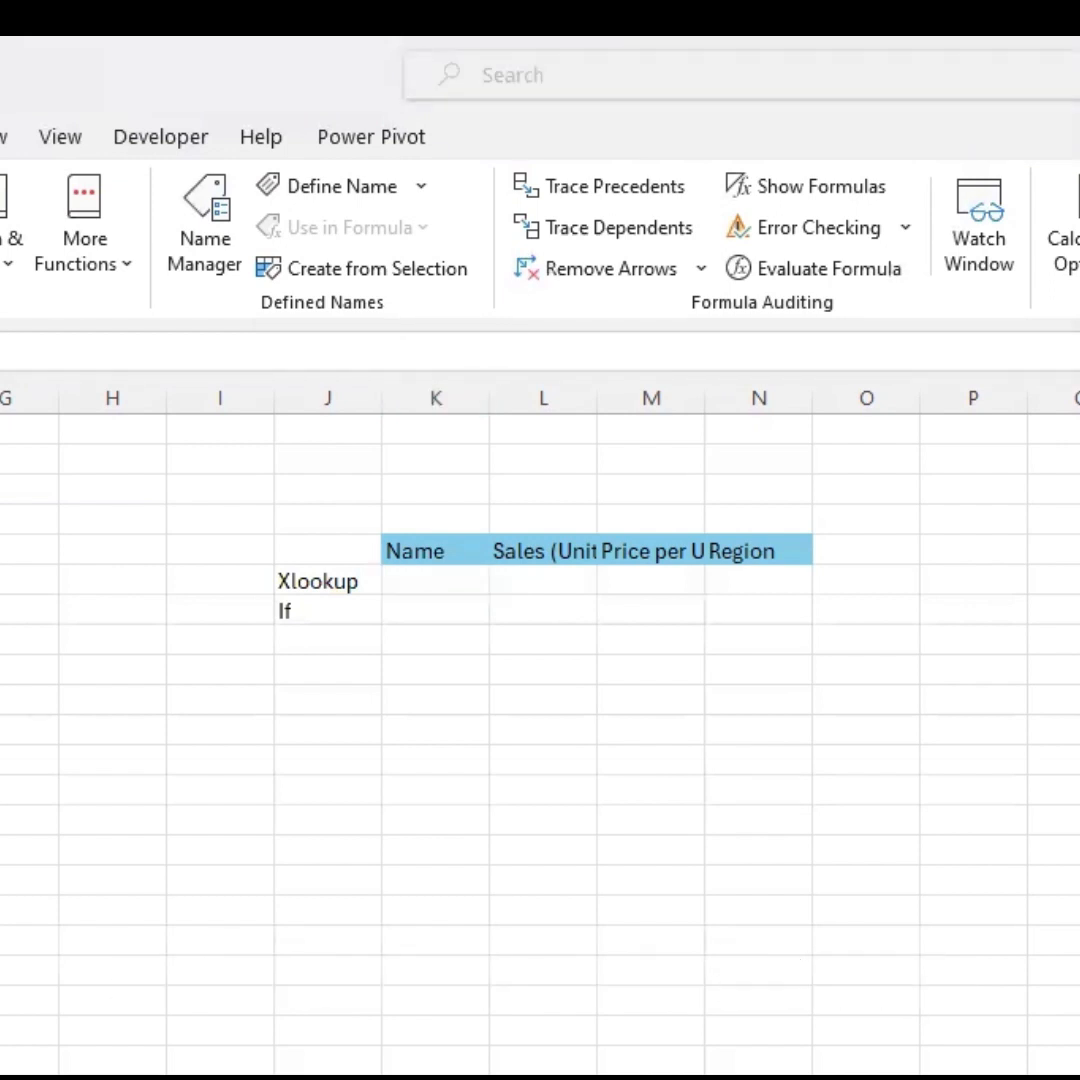
left_click(440, 585)
type("Product D")
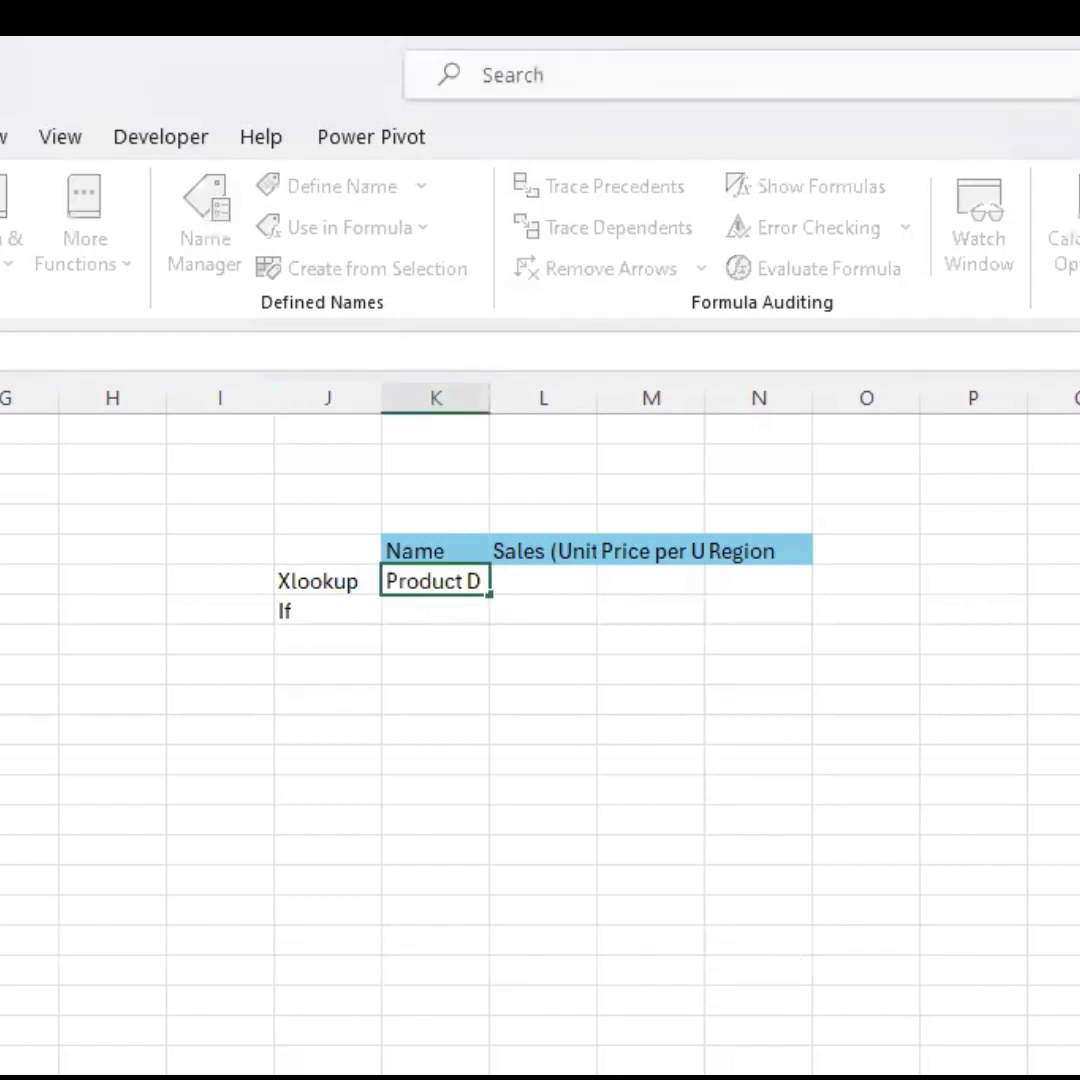
key("Return")
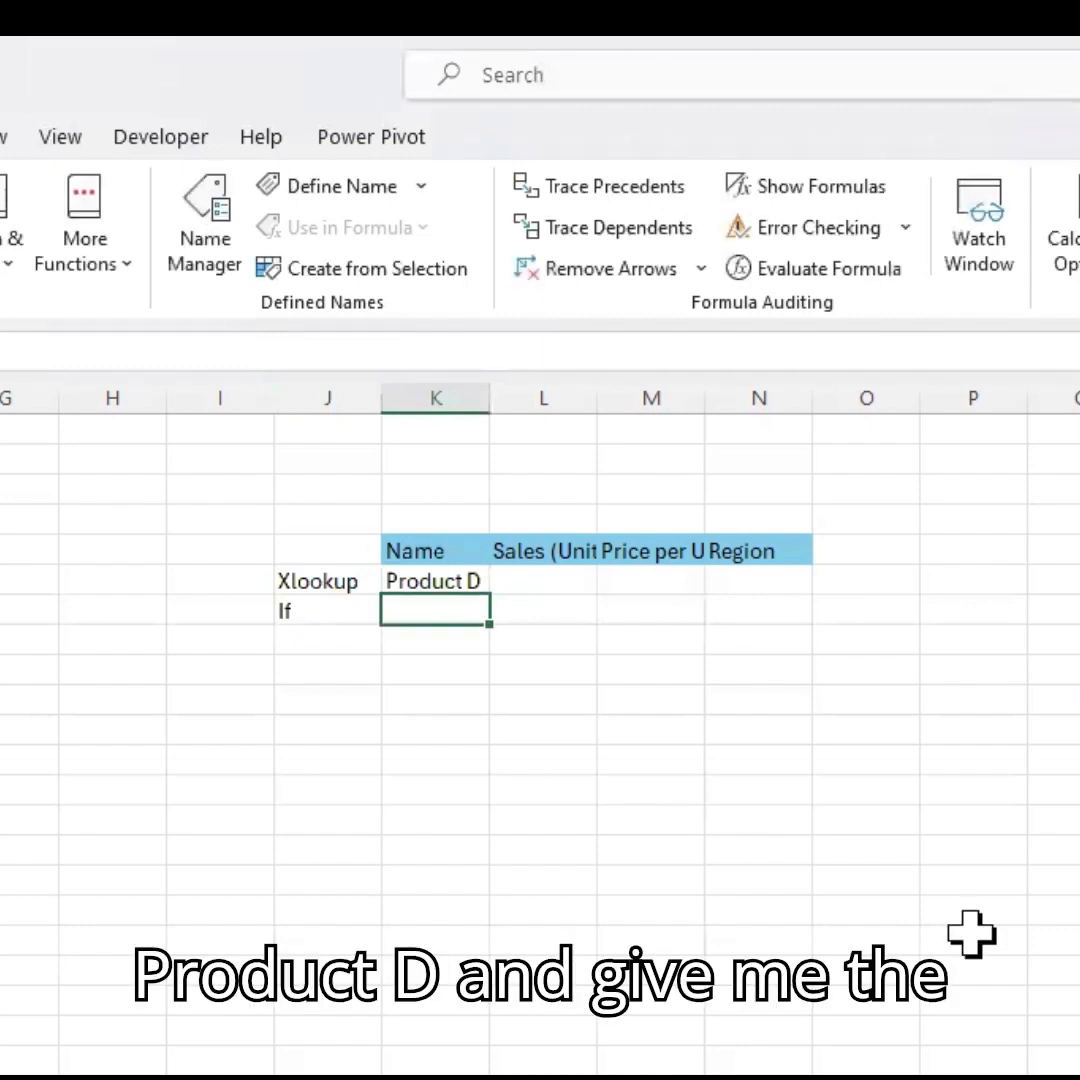
Widen the Sales (Units), Price per Unit and Region columns of the second table so their headers fit.
left_click_drag(597, 398, 622, 398)
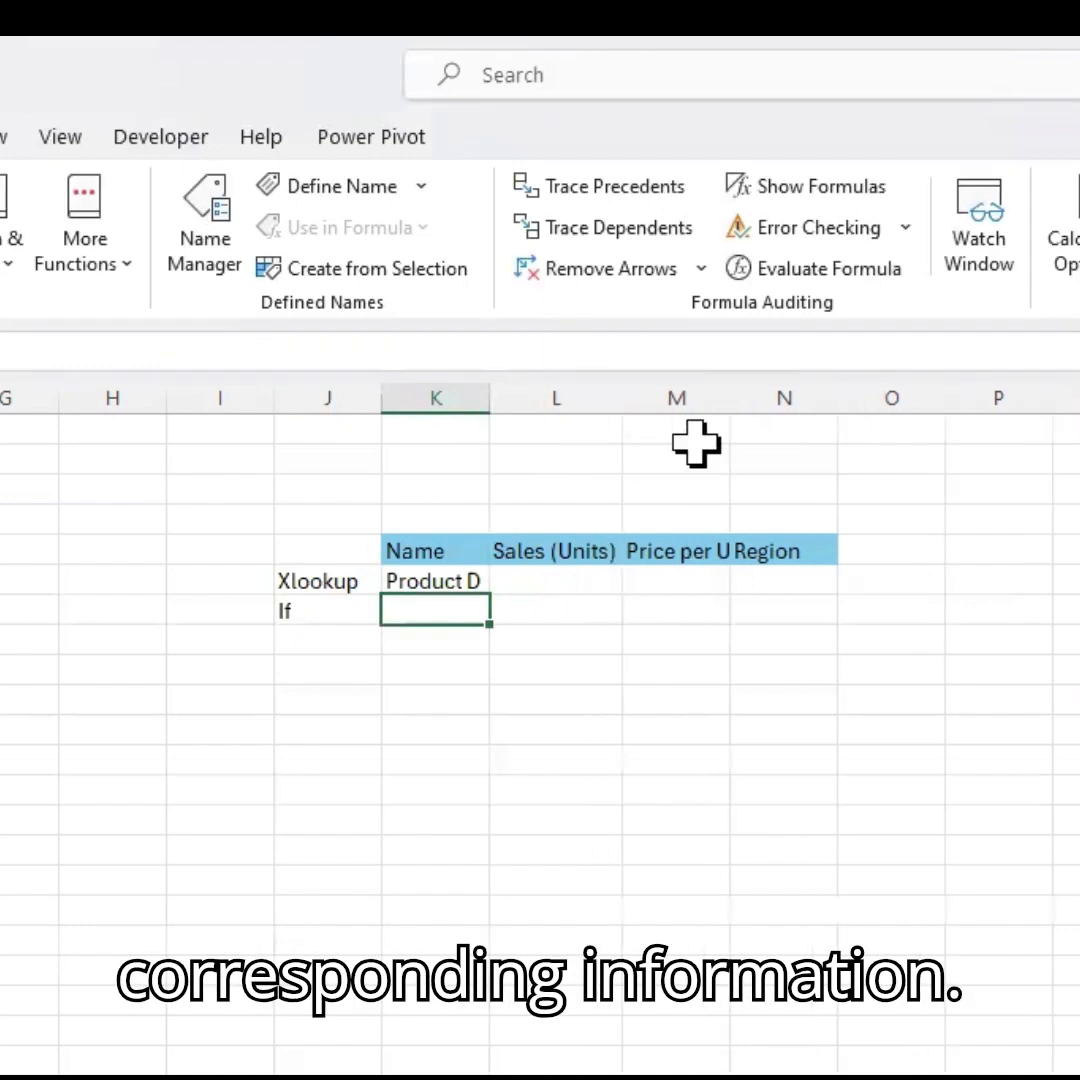
left_click_drag(724, 395, 762, 395)
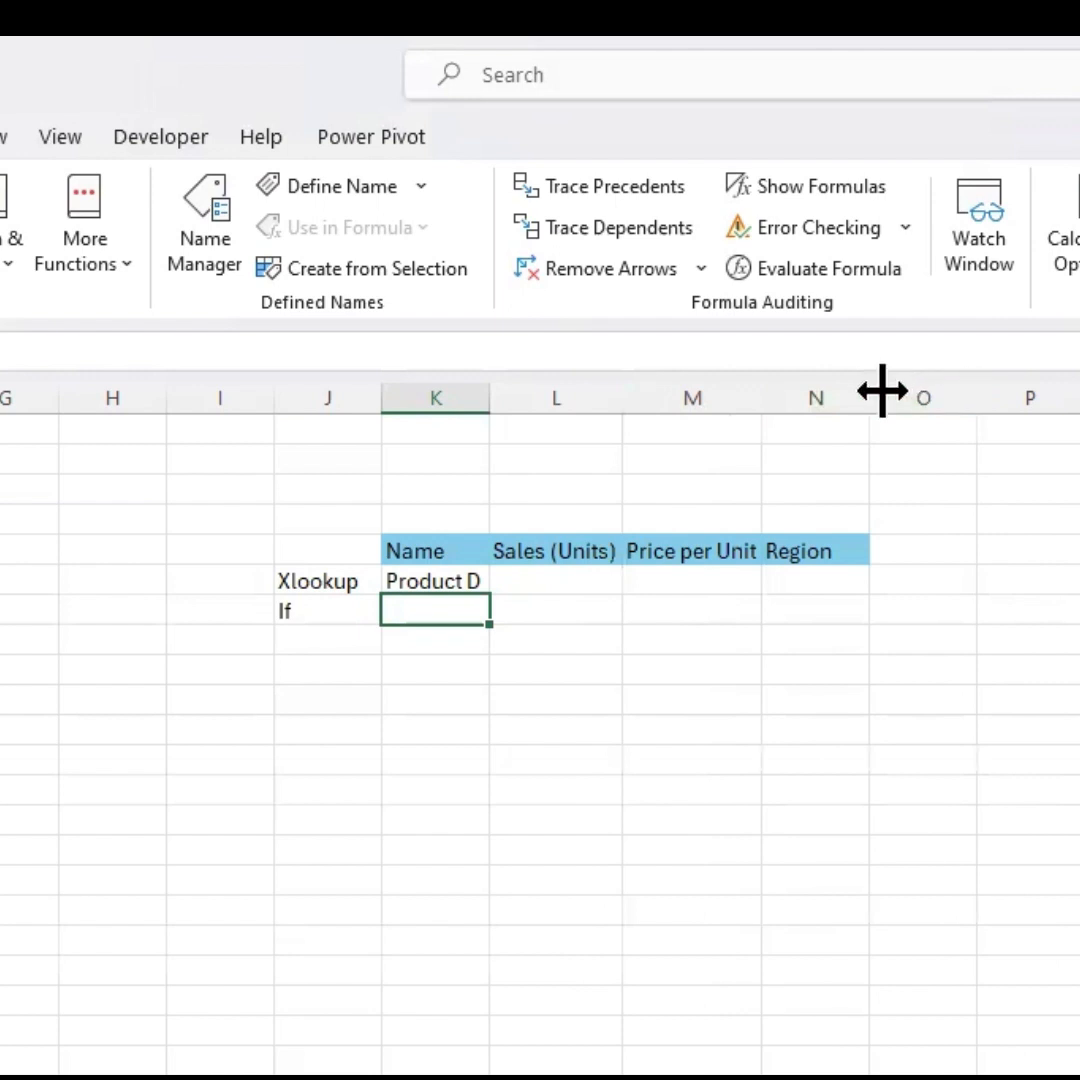
left_click_drag(827, 388, 838, 390)
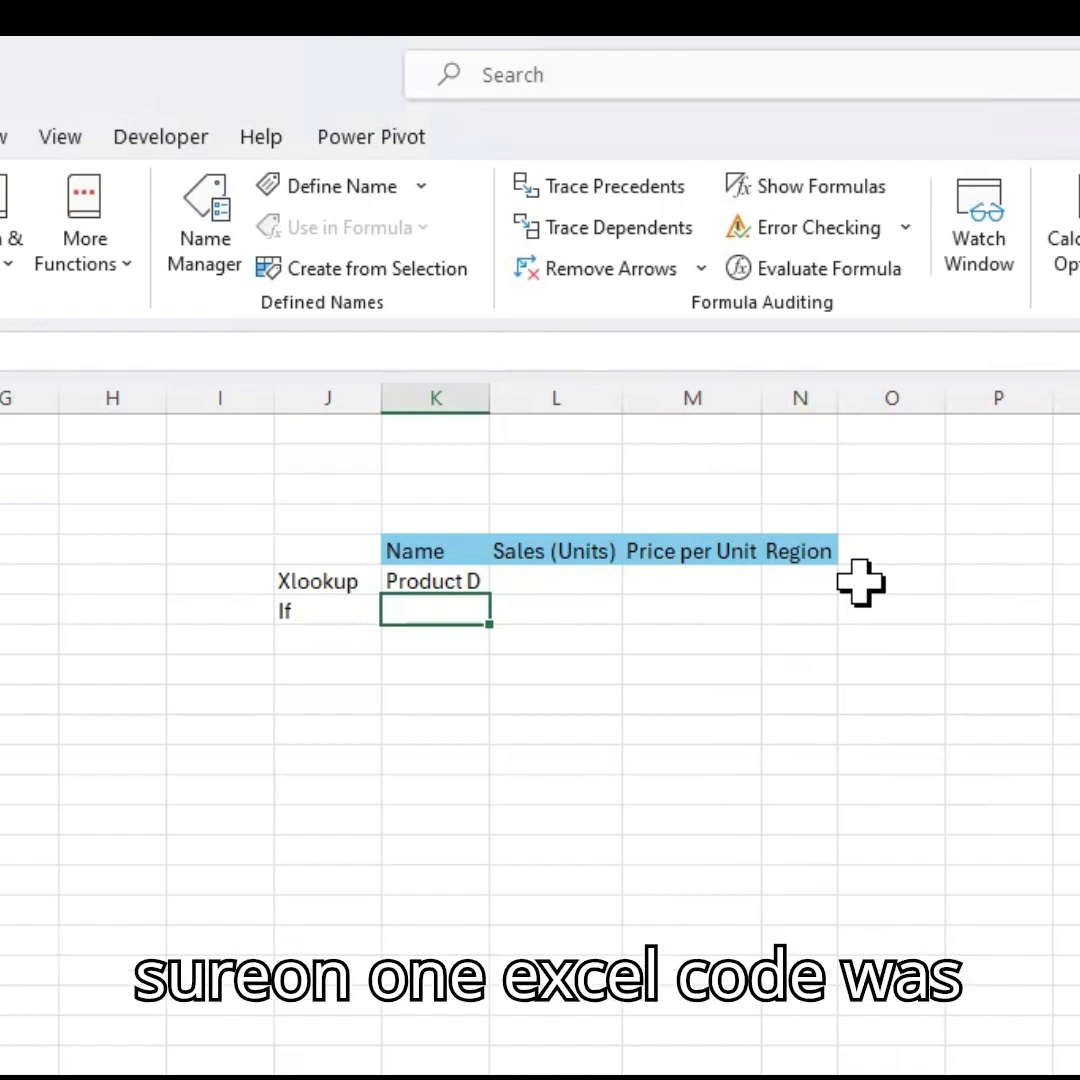
Start an XLOOKUP in the Sales (Units) cell beside Product D, looking up K6 in the names C4:C13.
key("Up")
key("Left")
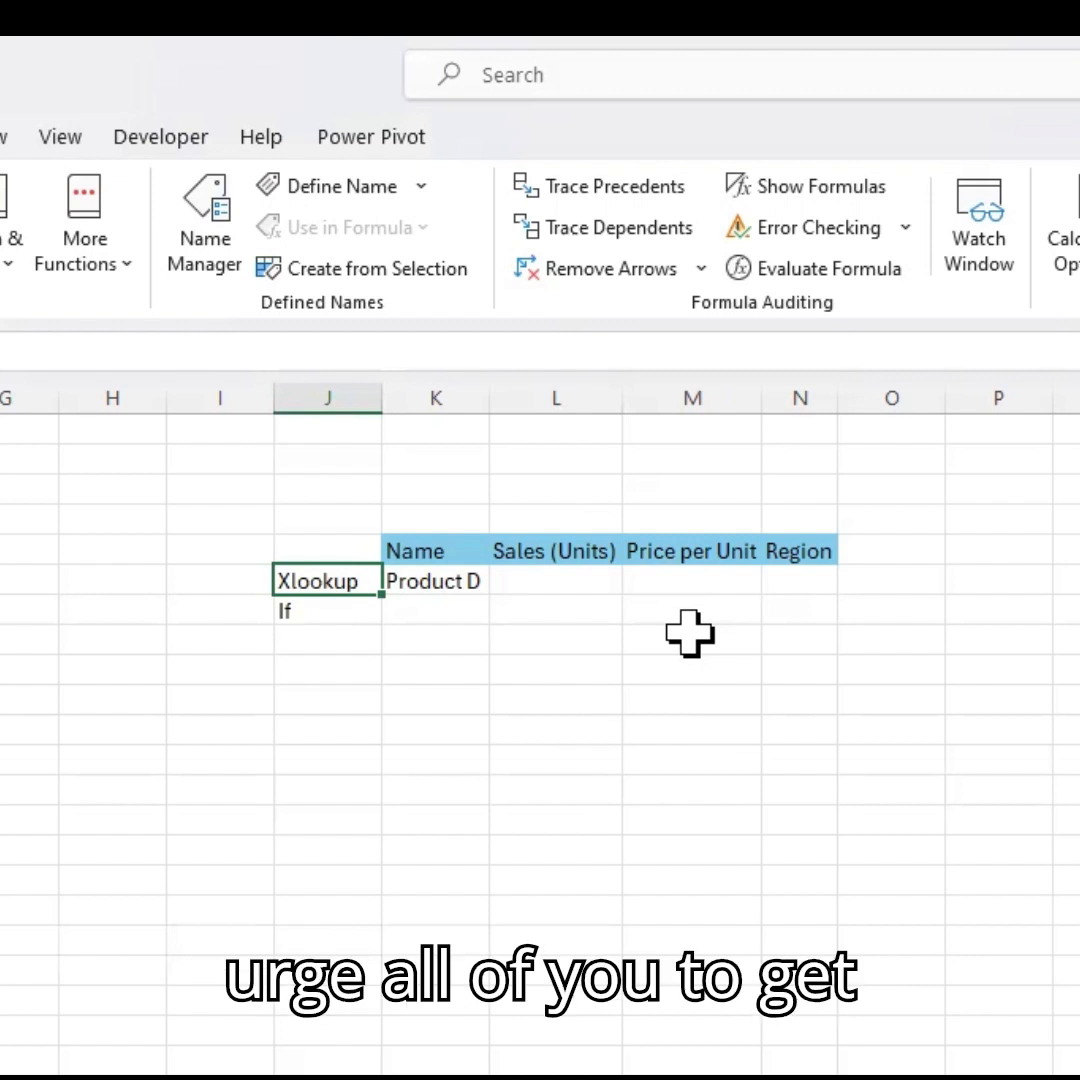
key("Right")
key("Right")
key("Right")
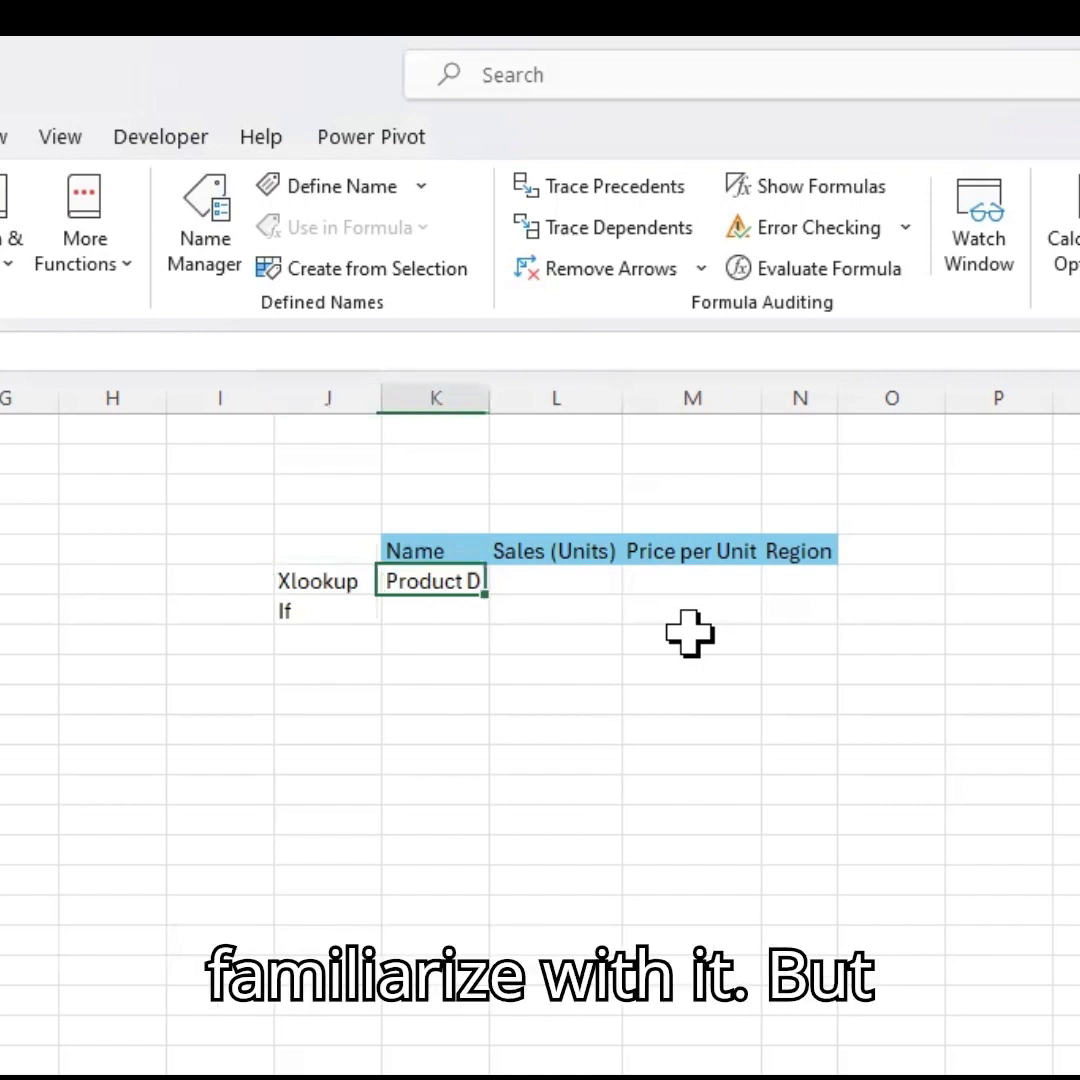
key("Left")
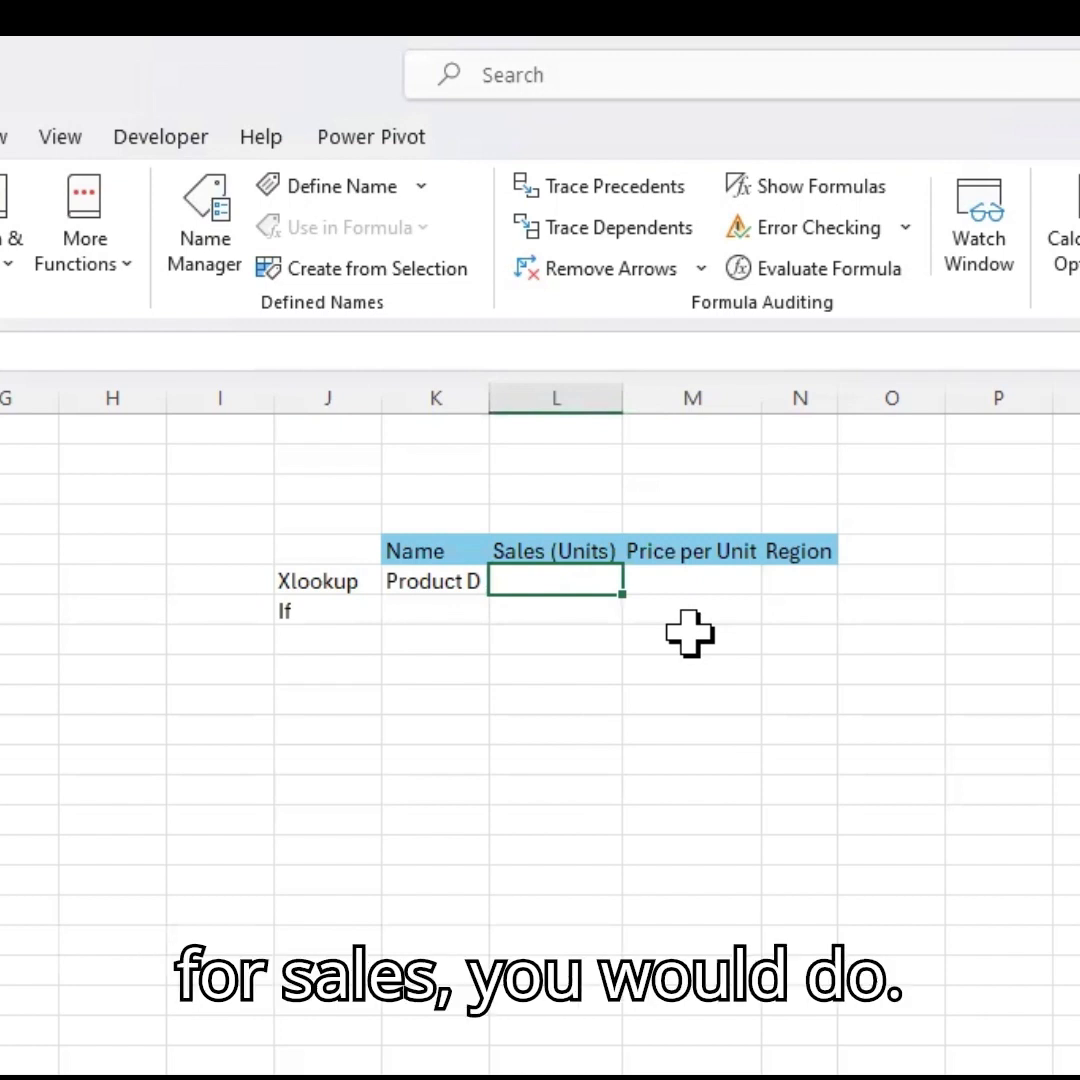
type("=ex")
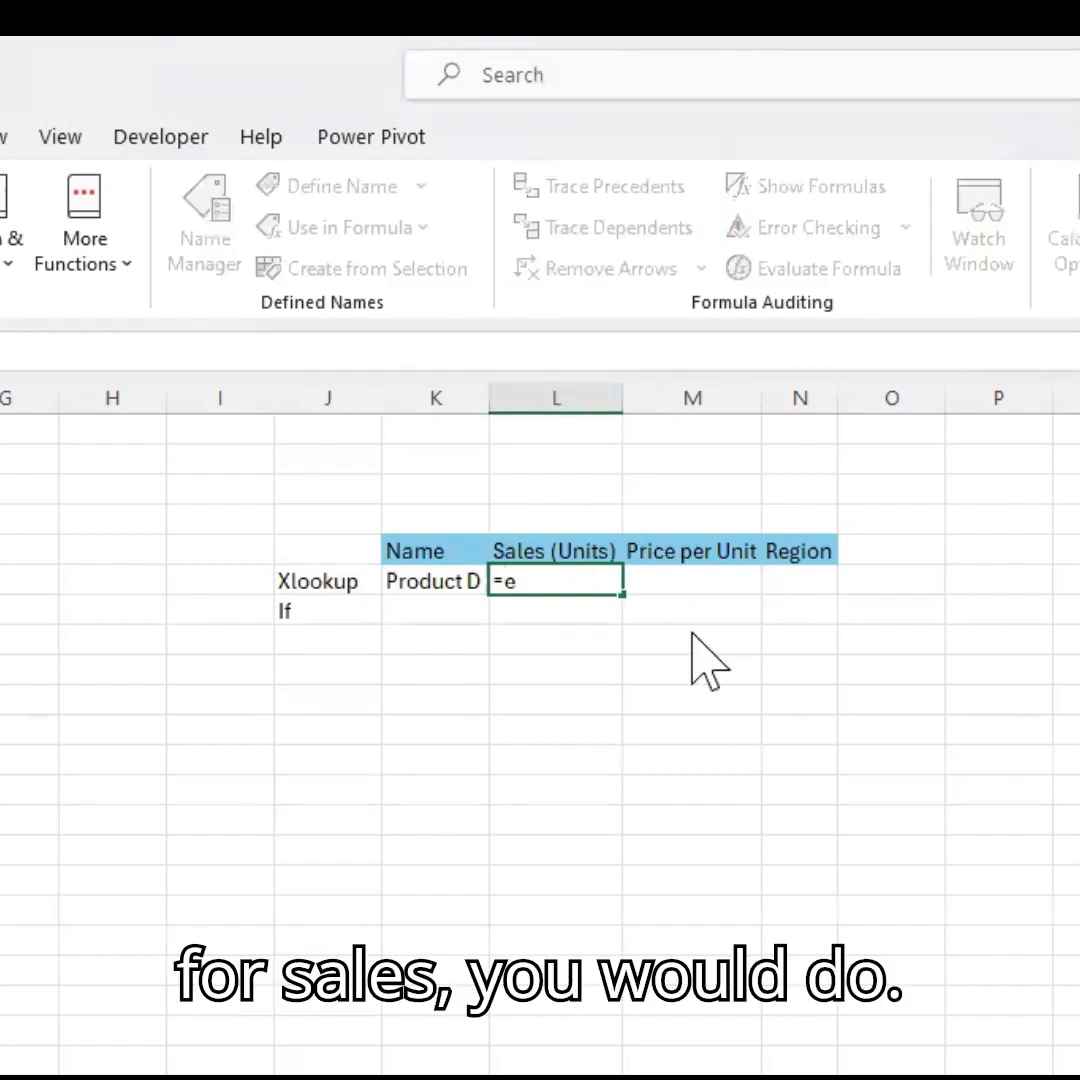
key("BackSpace")
key("BackSpace")
type("x")
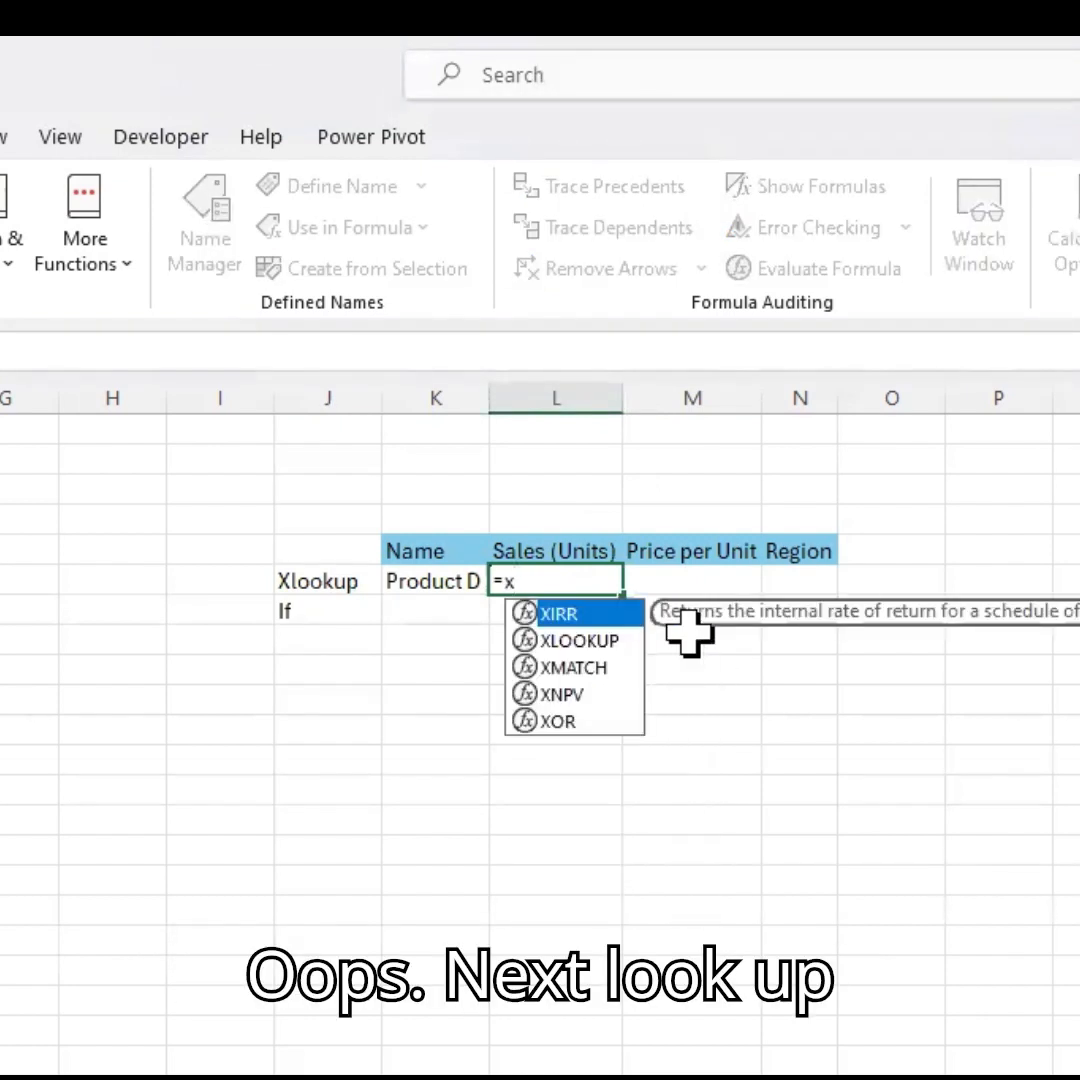
key("Down")
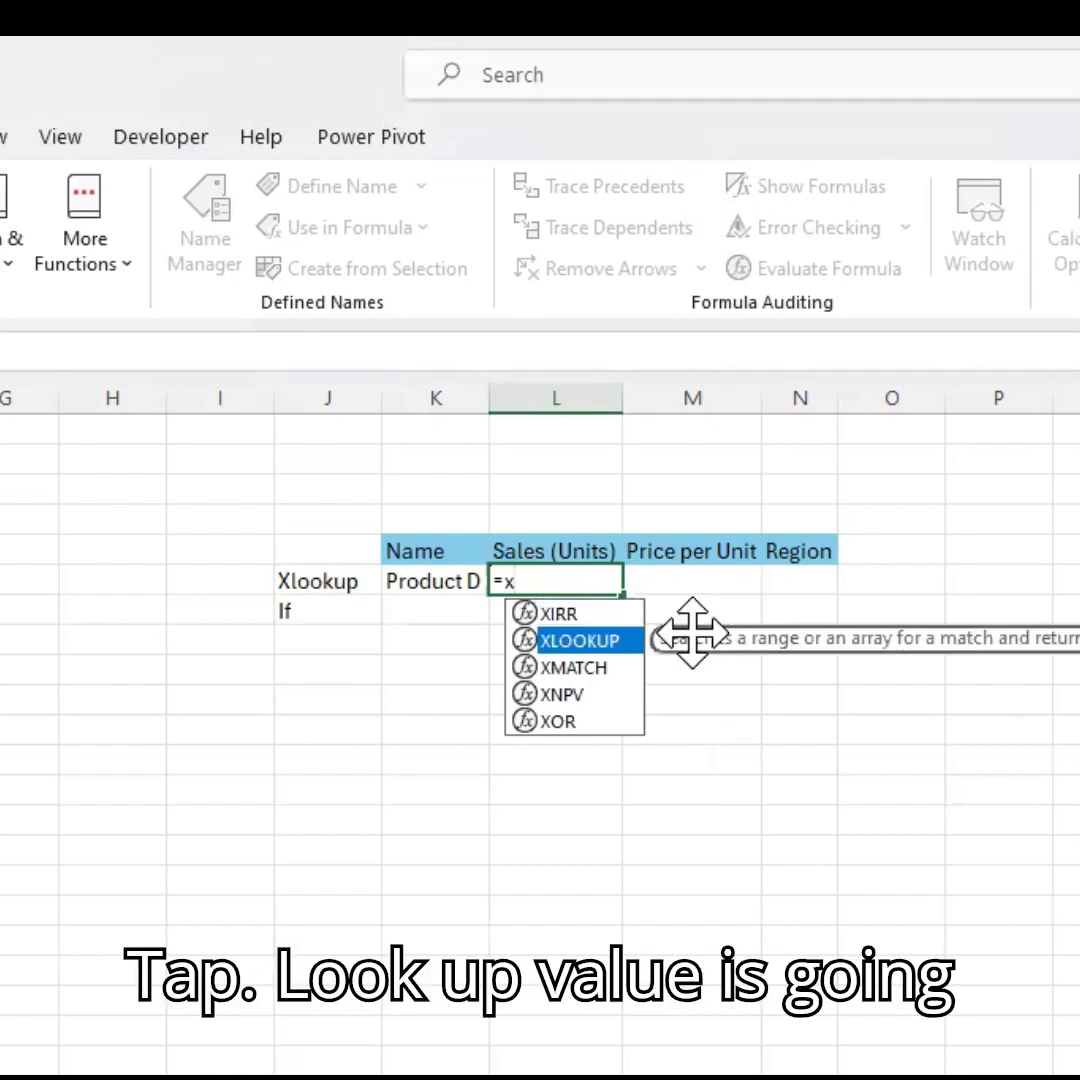
key("Tab")
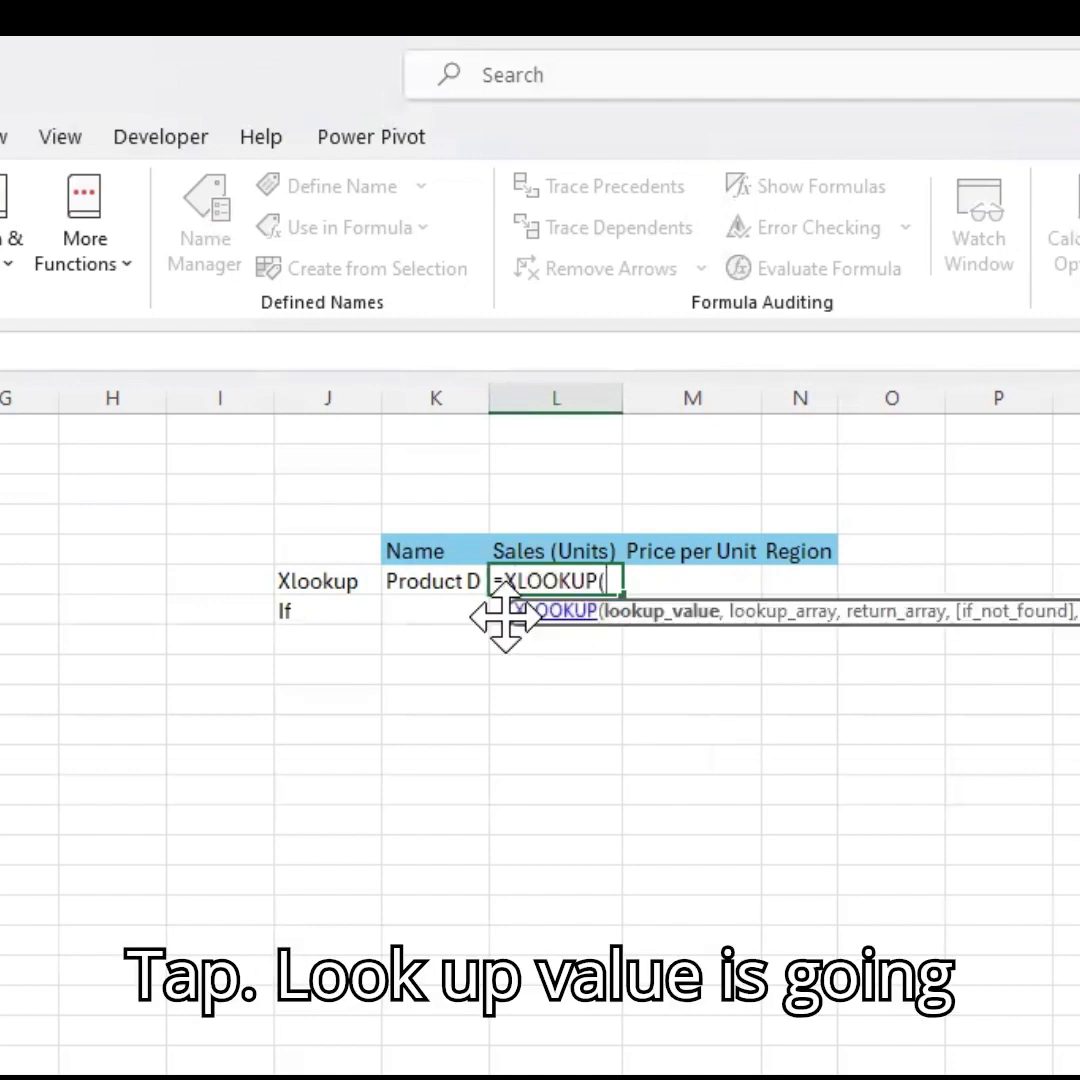
left_click(430, 581)
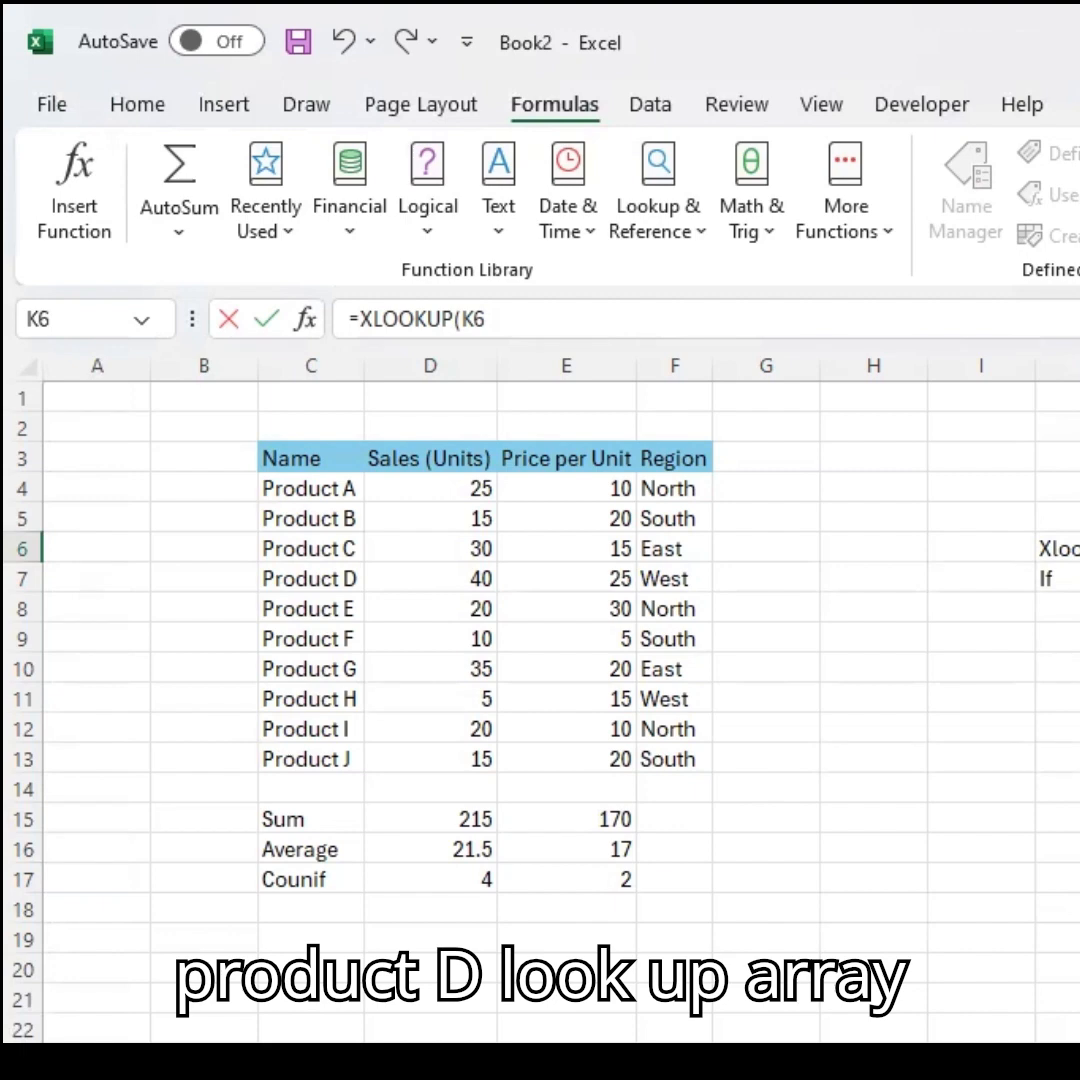
type(",")
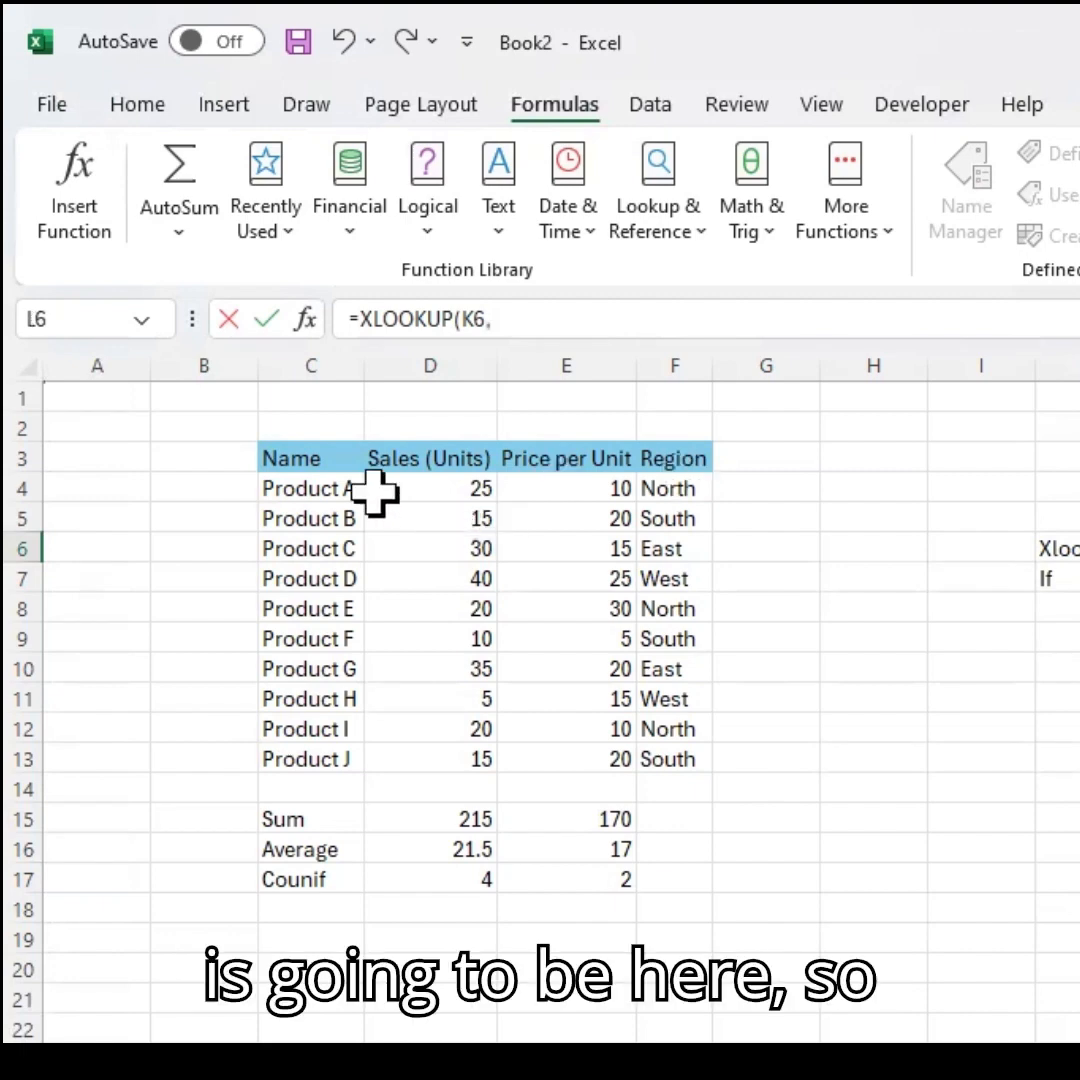
left_click_drag(330, 490, 328, 757)
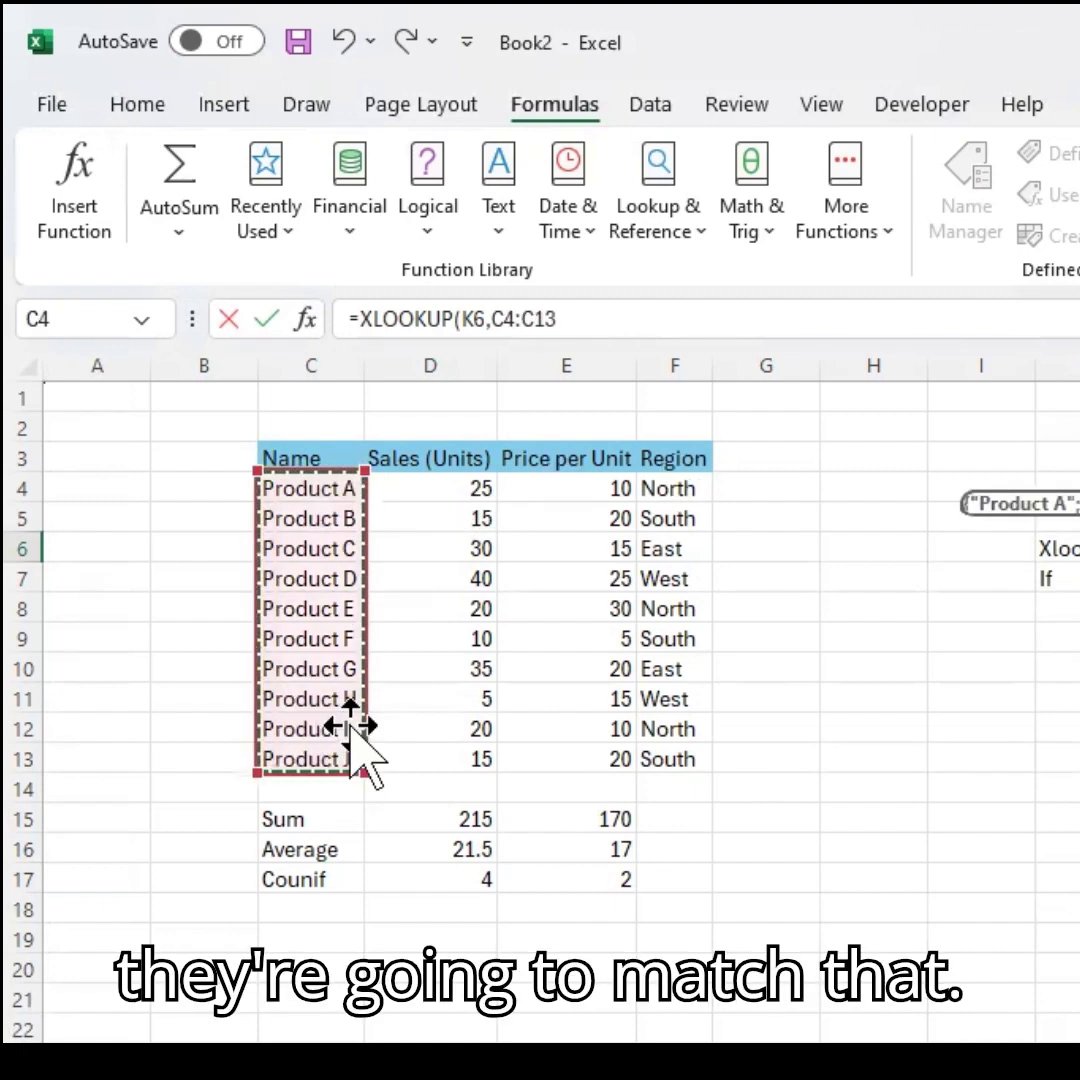
type(",")
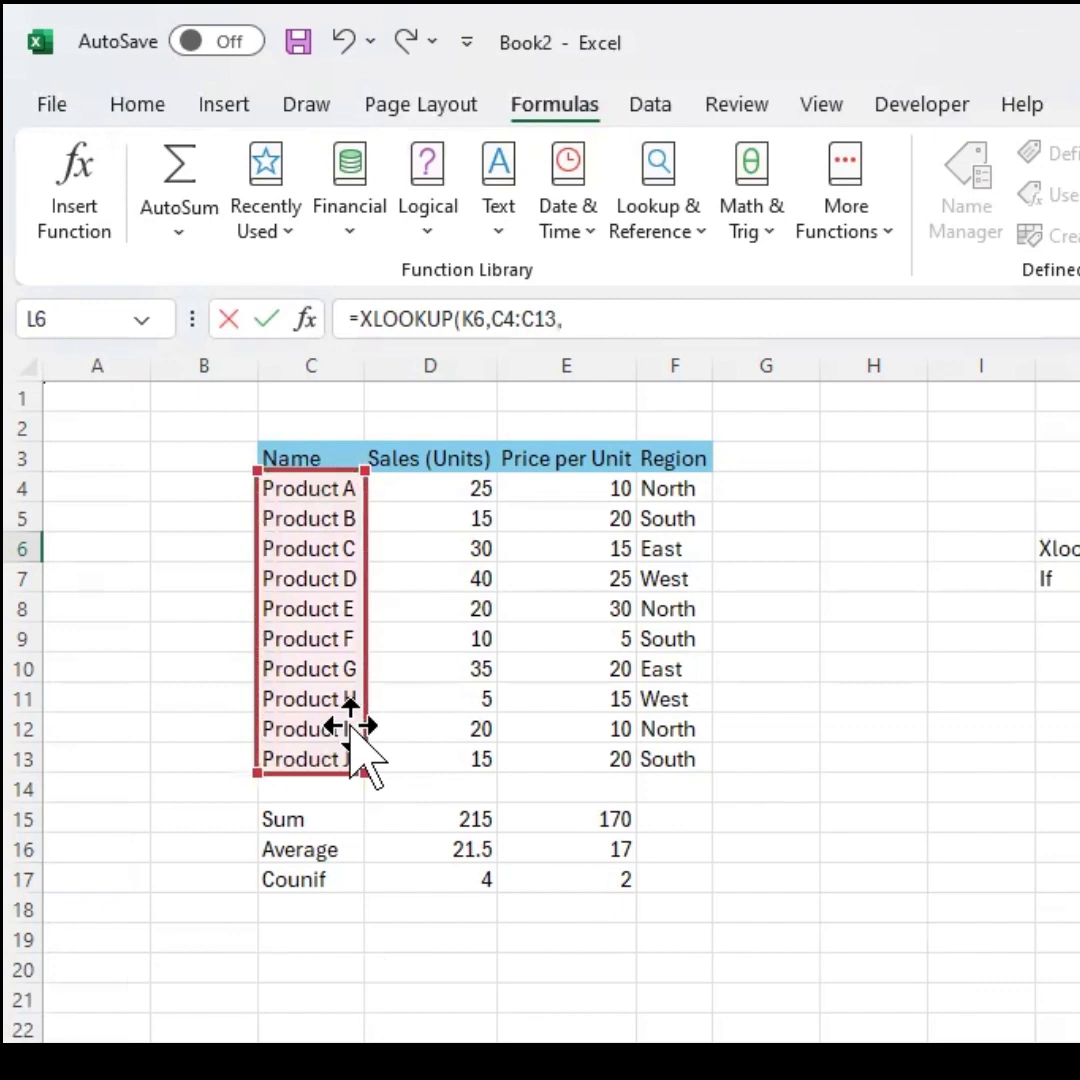
Complete the XLOOKUP with return array D4:D13, an empty "" if-not-found value and match mode 0.
left_click_drag(458, 482, 448, 767)
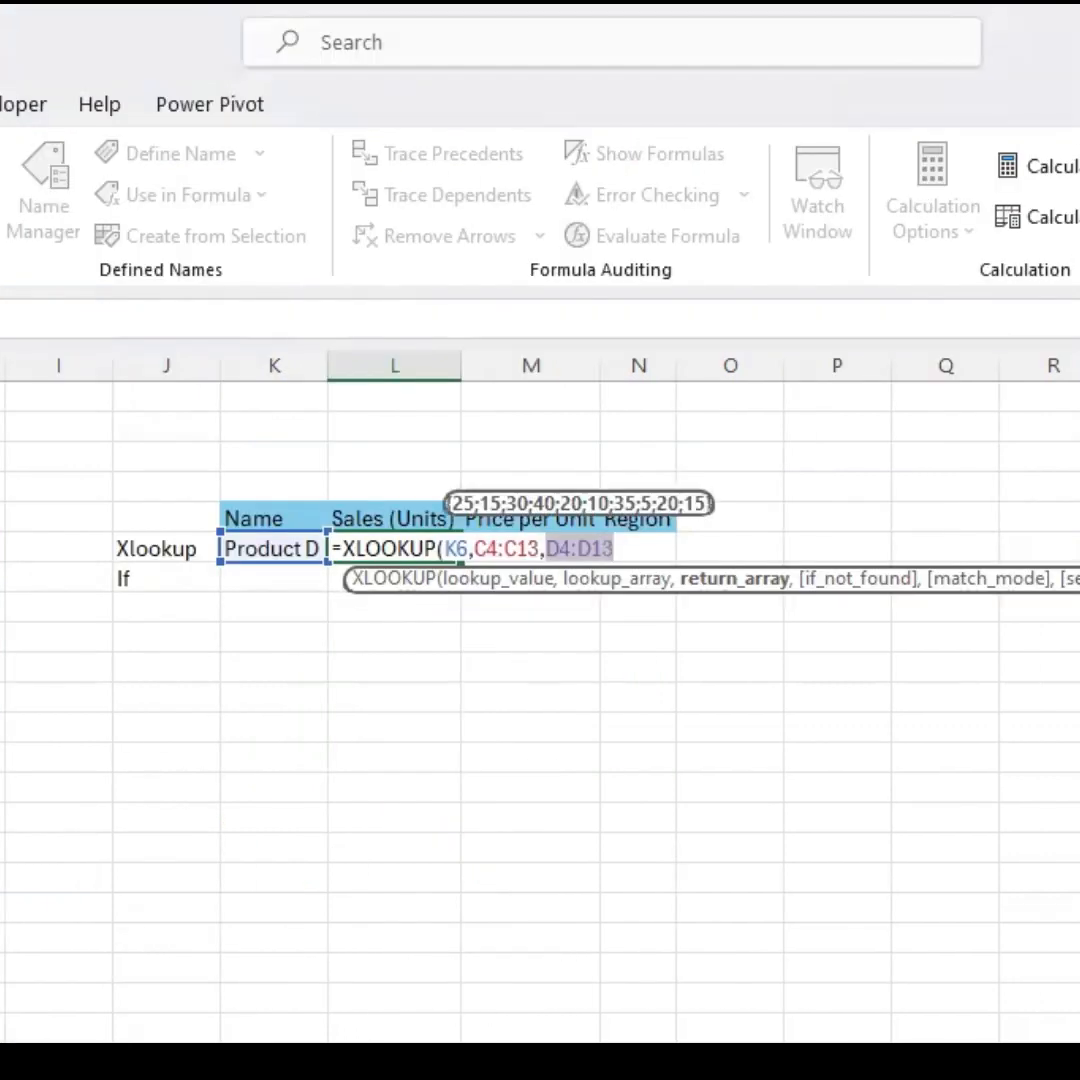
type(",")
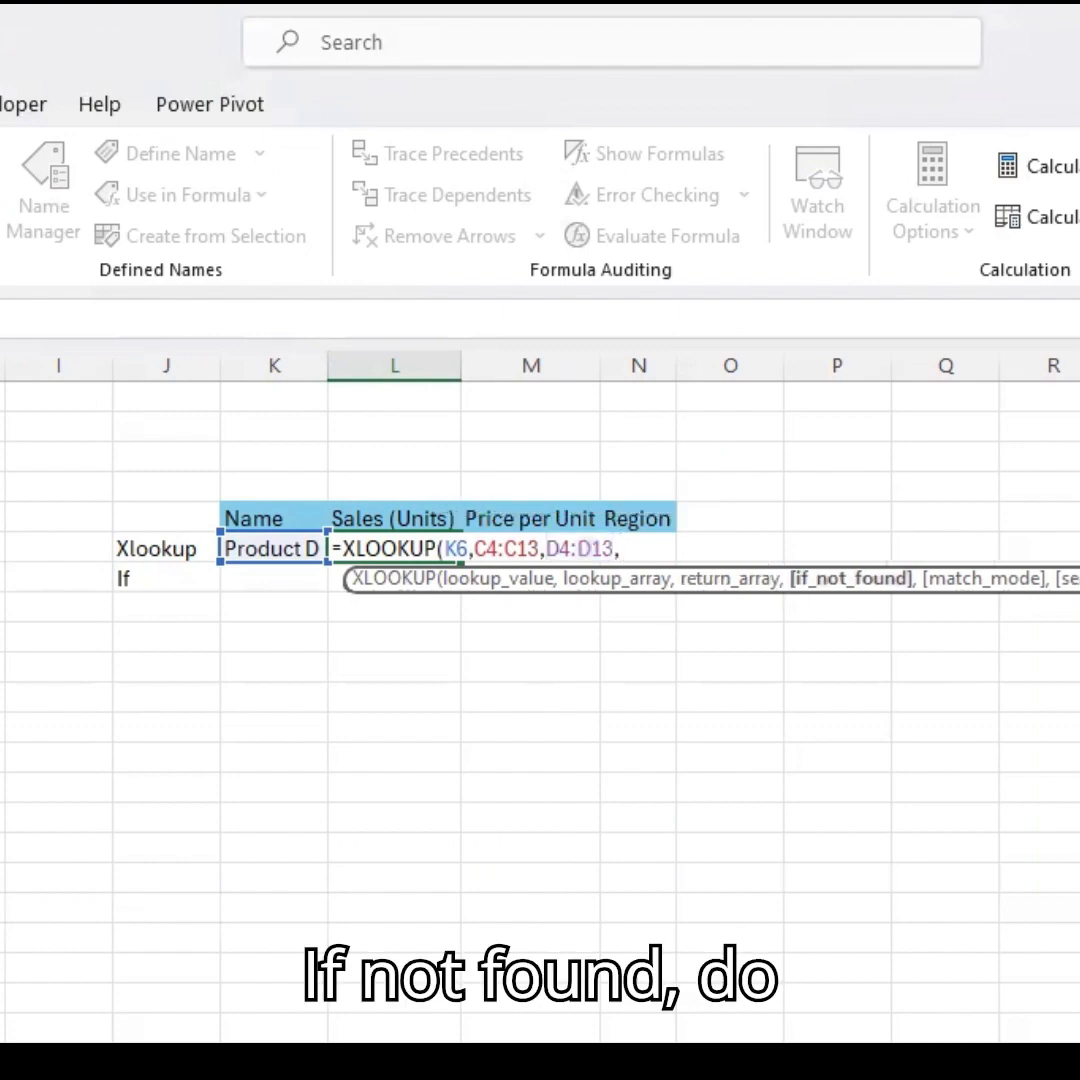
type("\"\"")
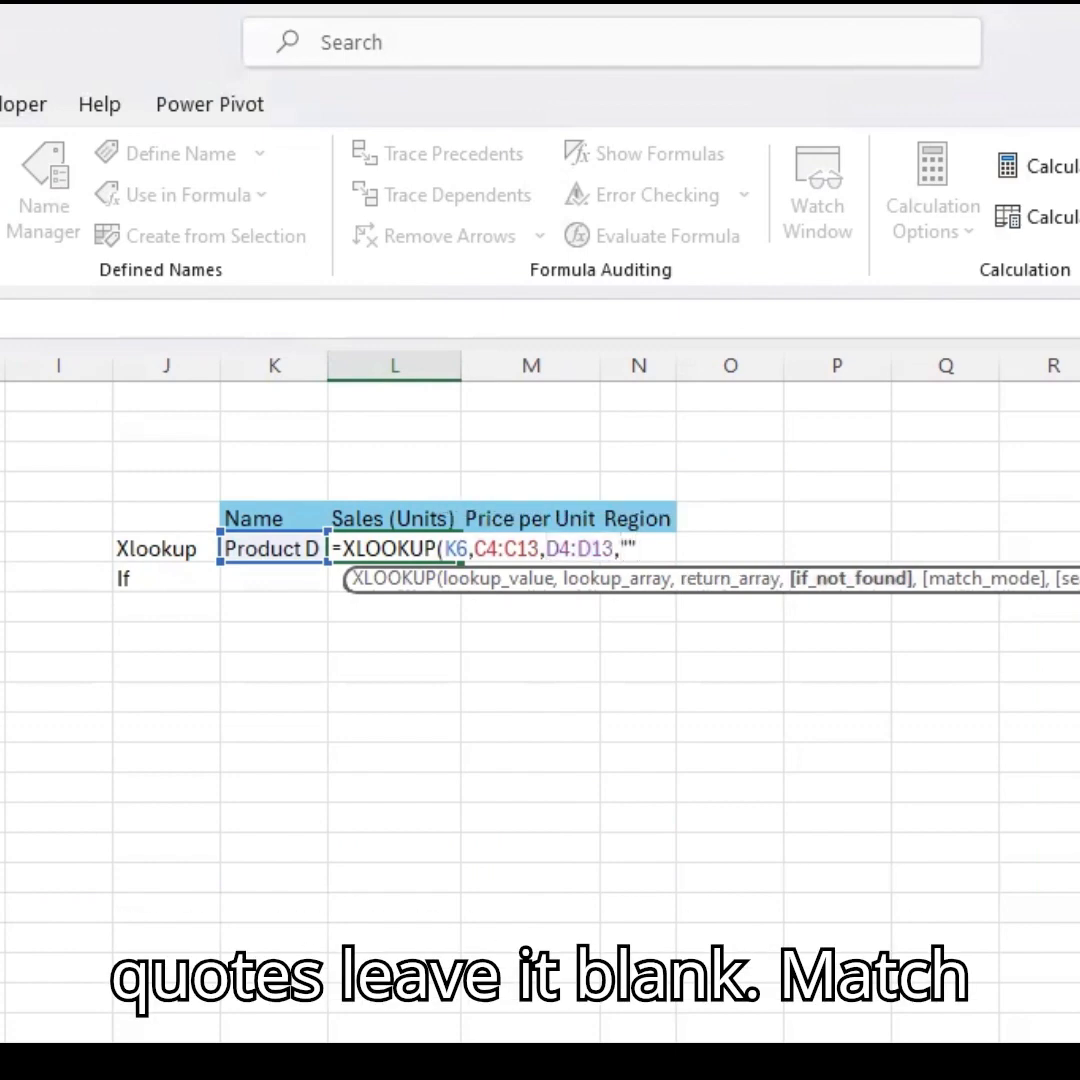
type(",")
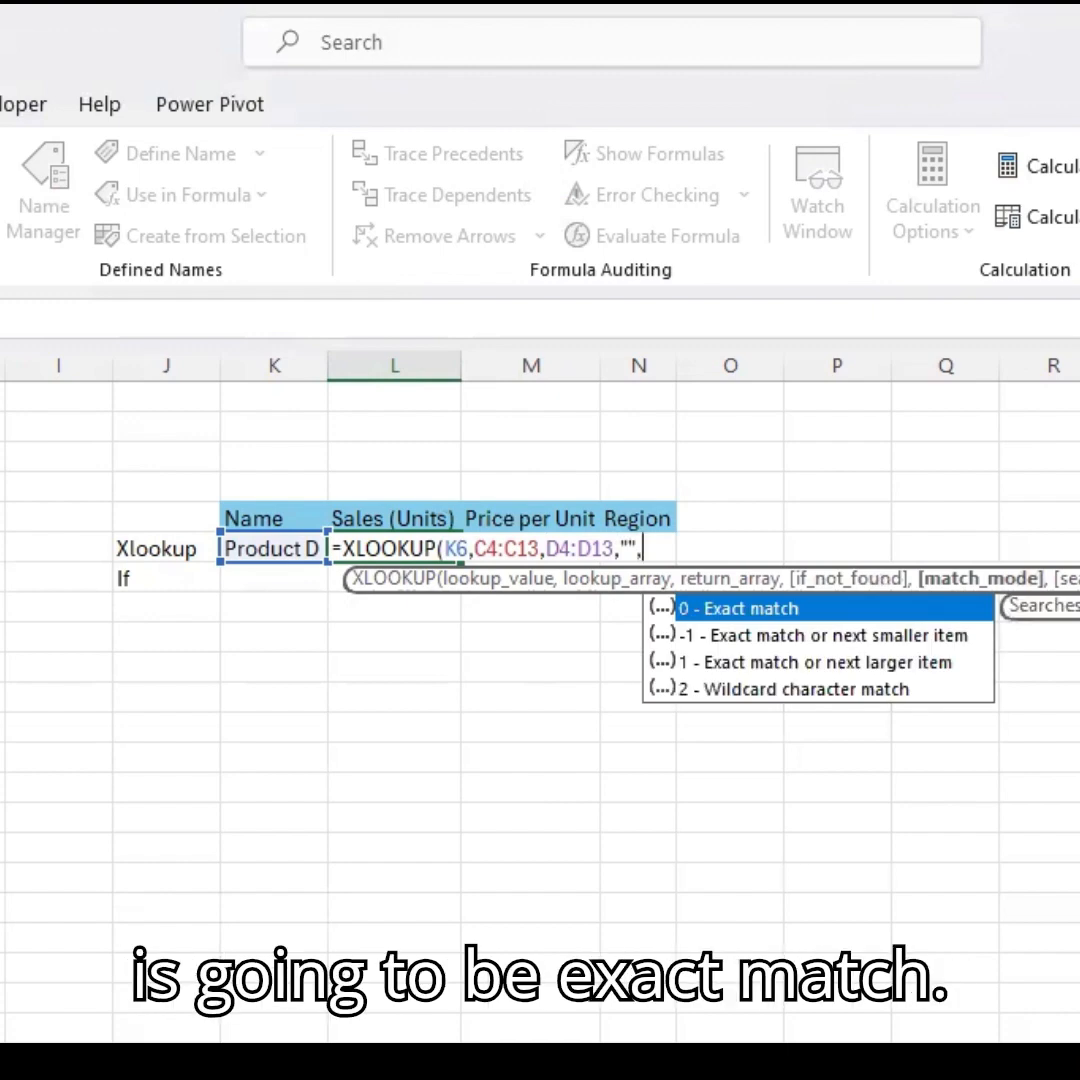
type("0")
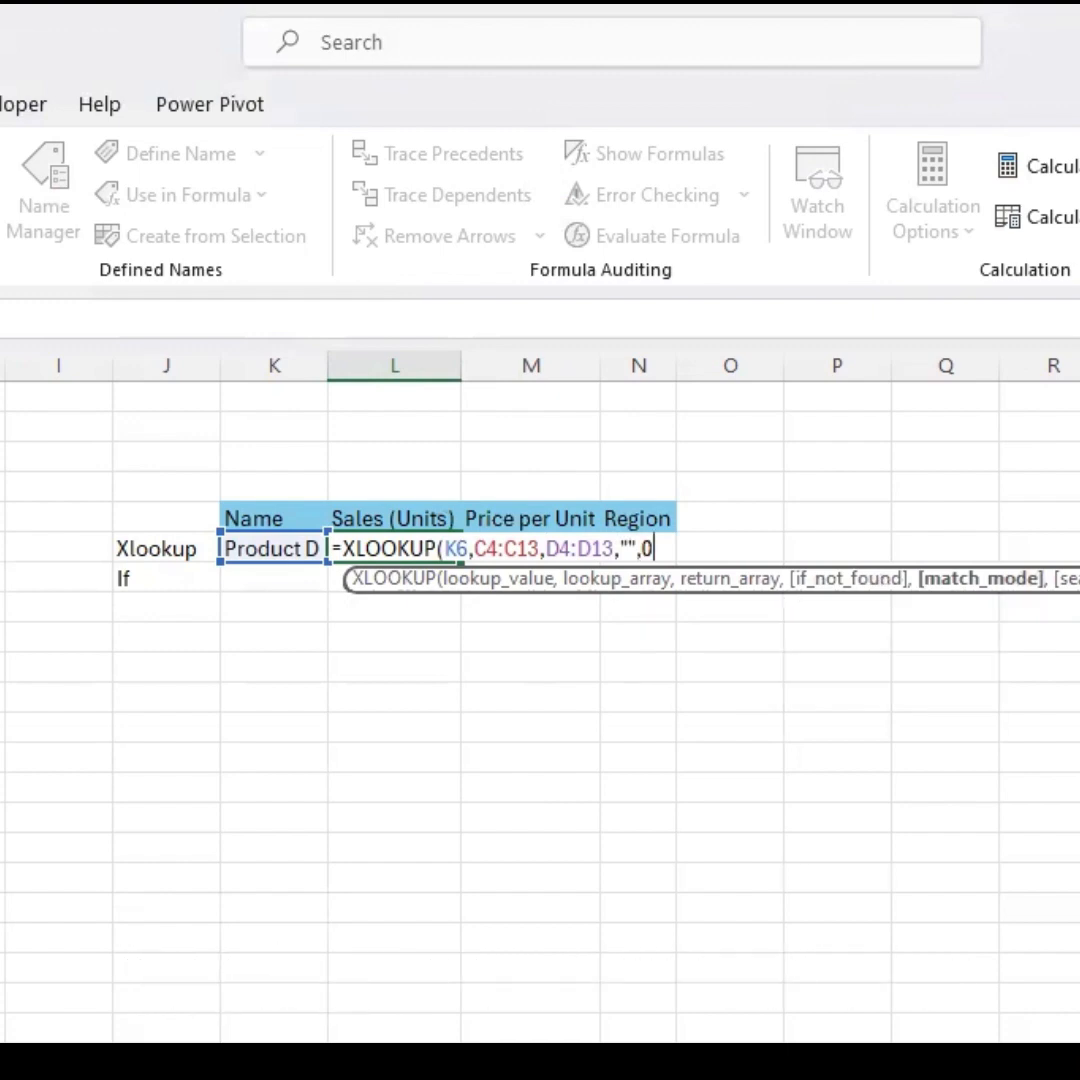
type(",")
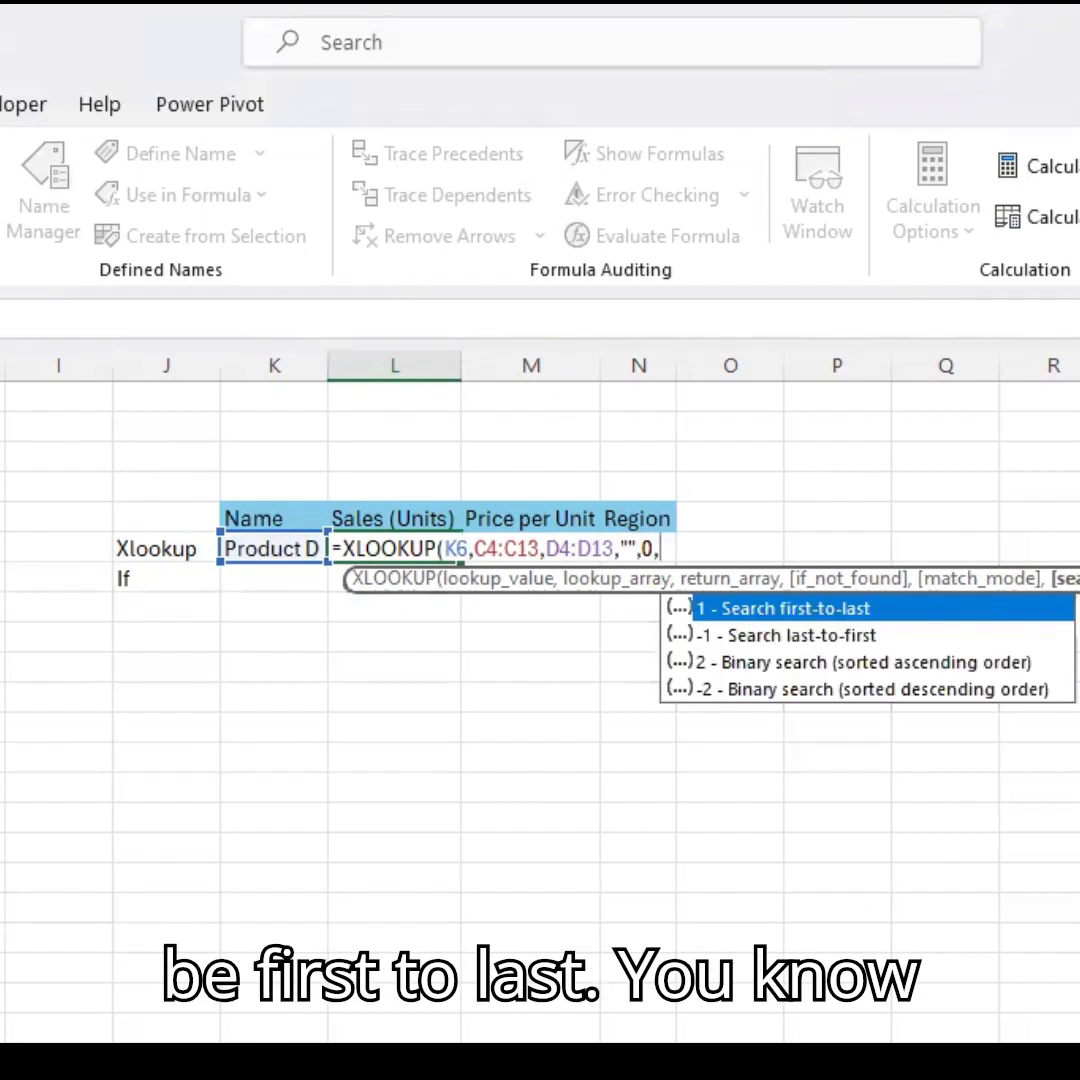
key("BackSpace")
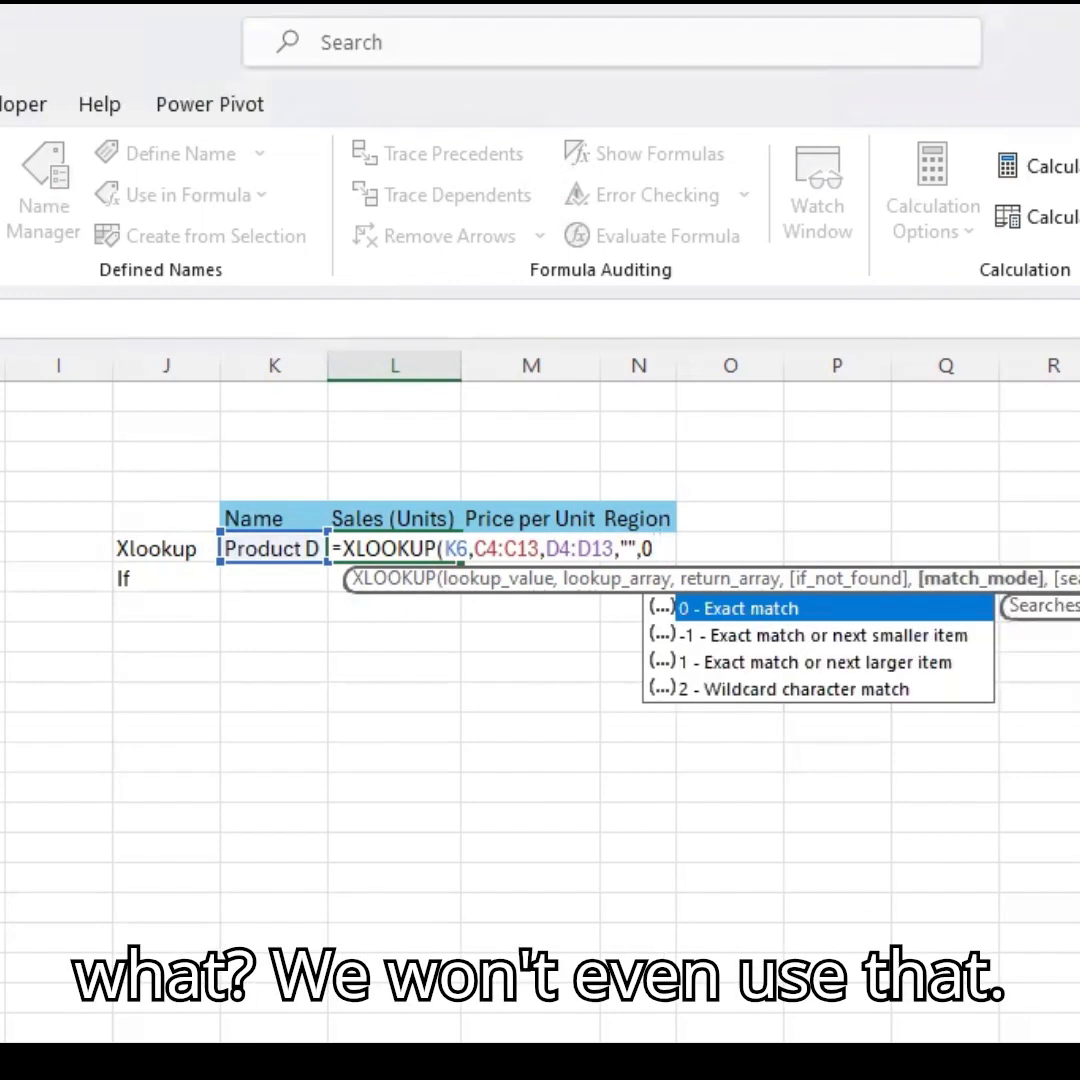
type(")")
key("Return")
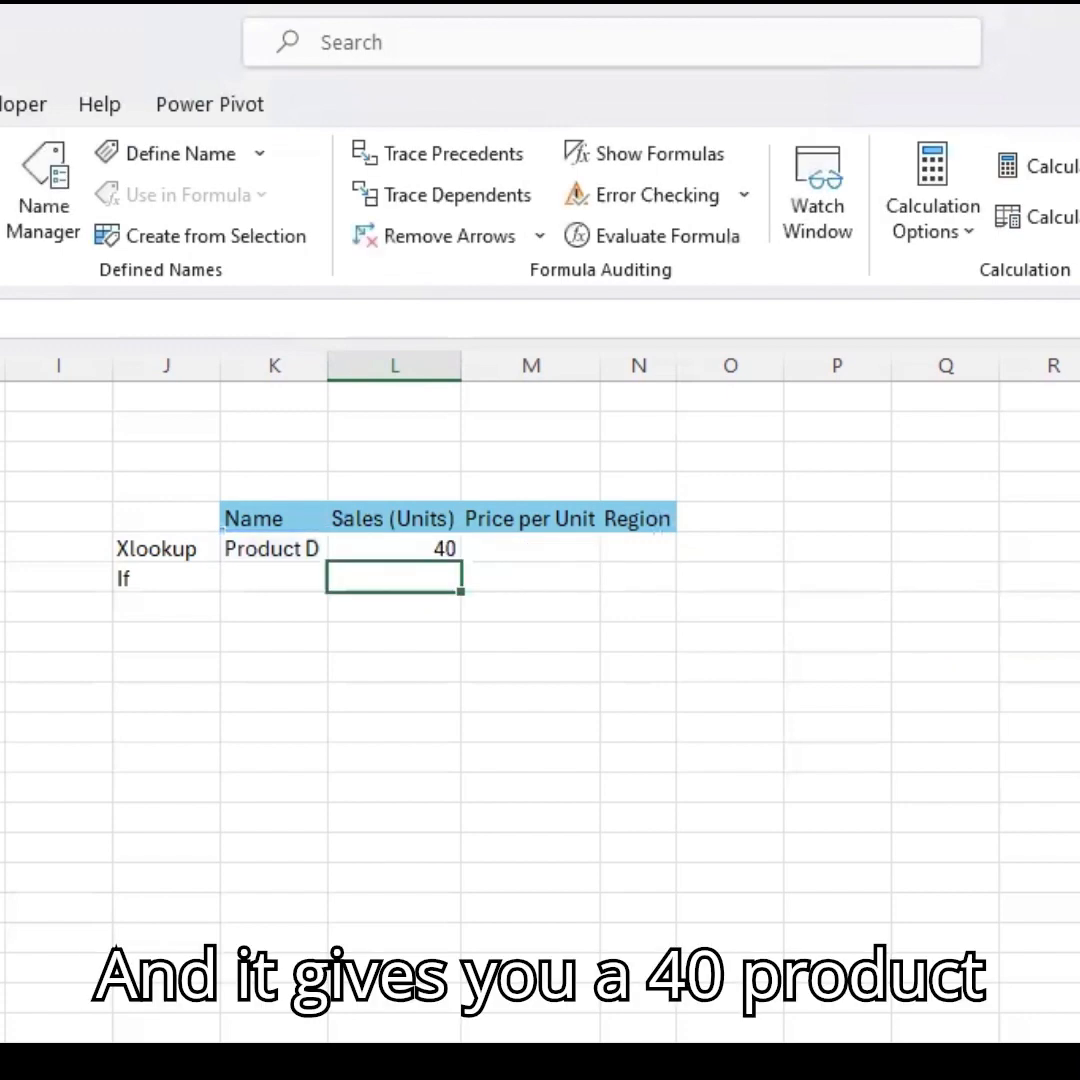
Copy the XLOOKUP formula across into the Price per Unit cell and inspect its shifted references.
left_click(394, 548)
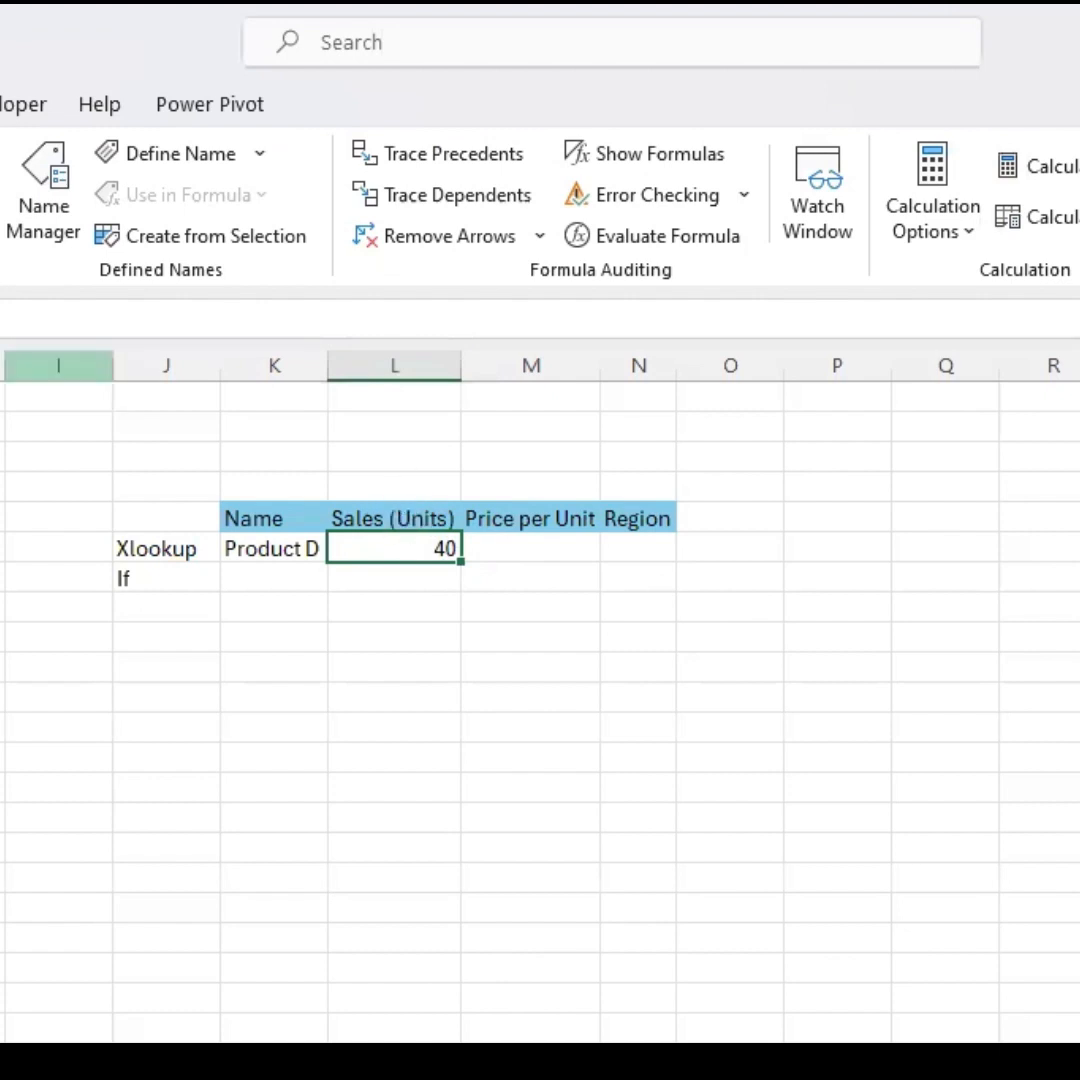
key("F2")
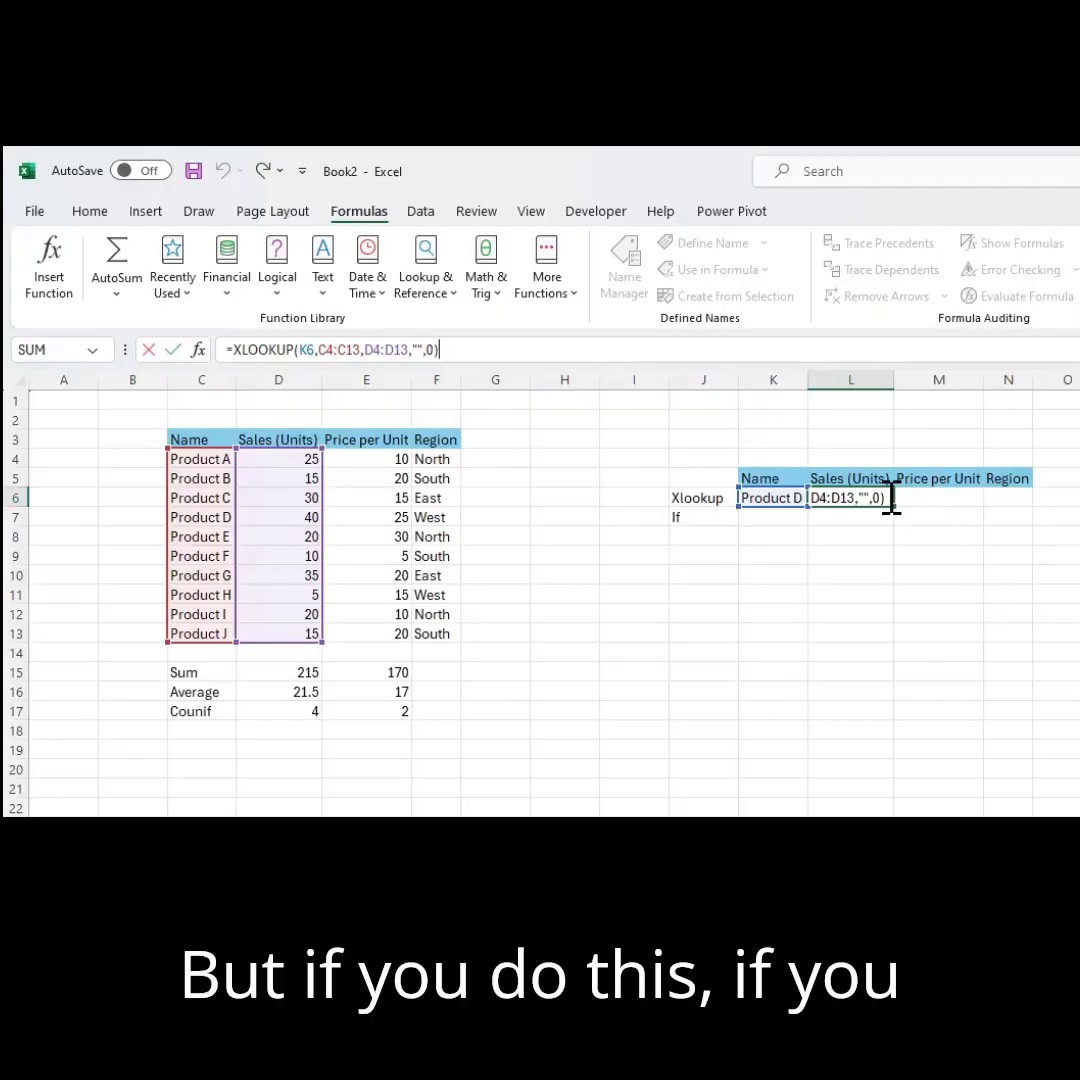
key("Escape")
left_click_drag(887, 499, 966, 505)
left_click(972, 499)
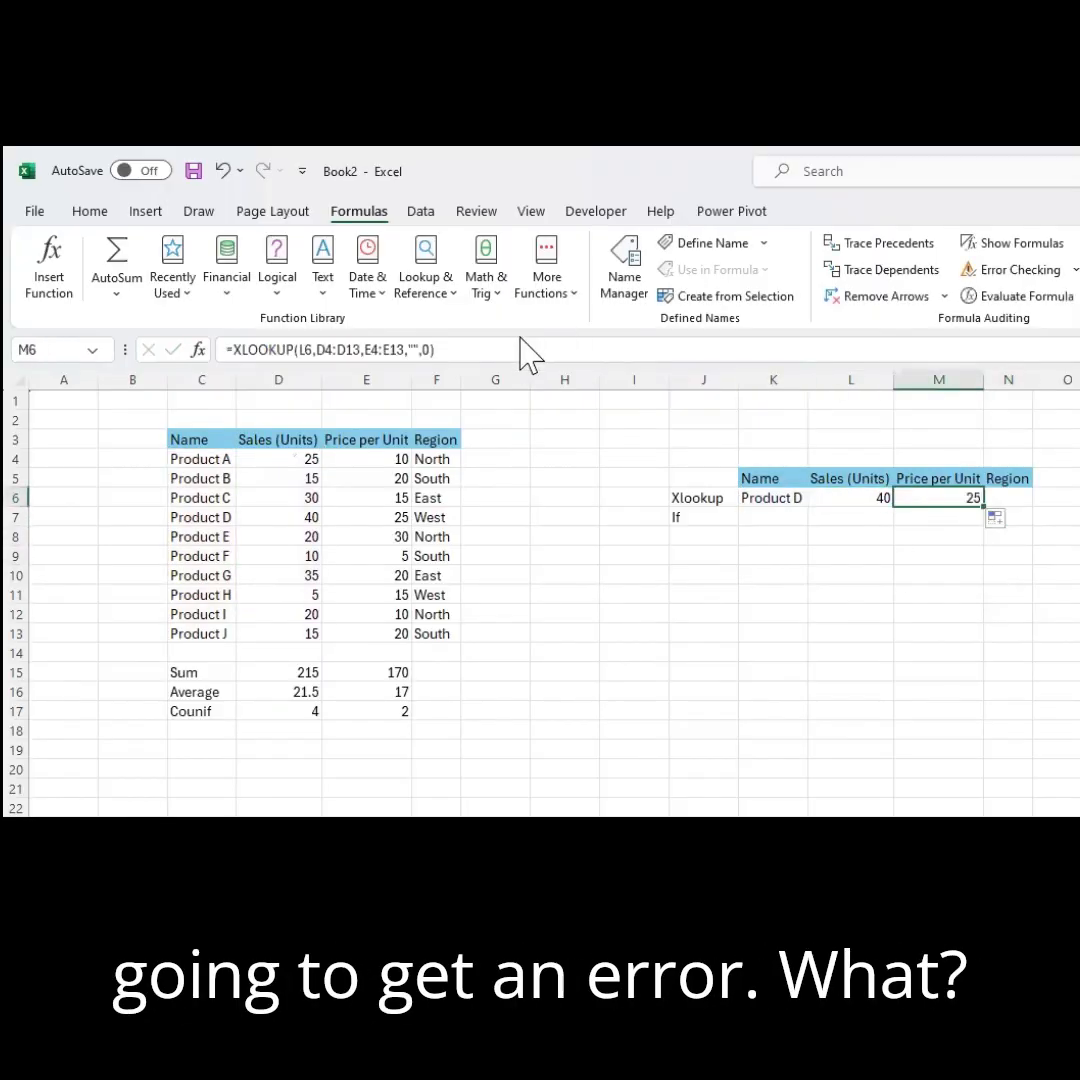
left_click(517, 349)
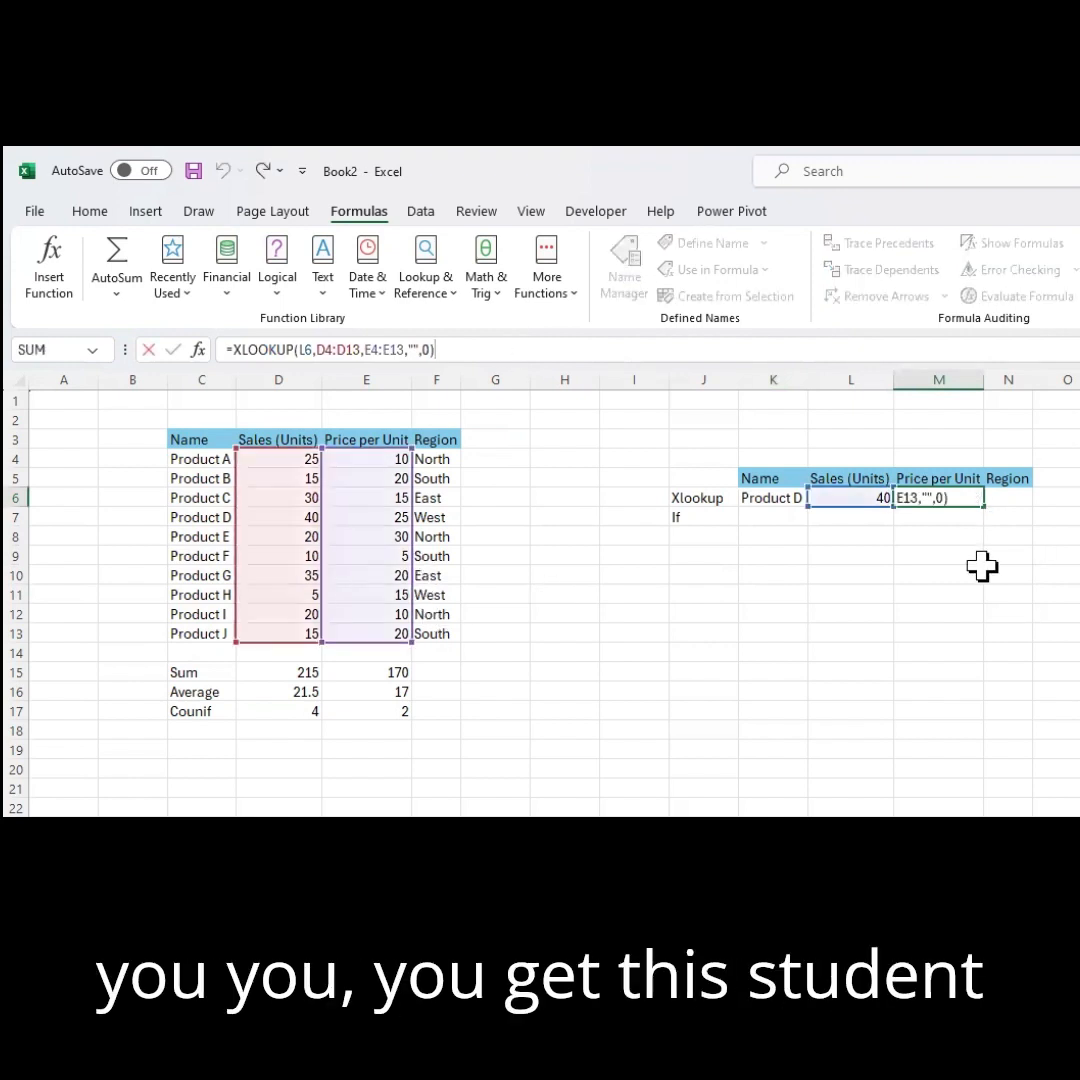
left_click(935, 574)
left_click(928, 497)
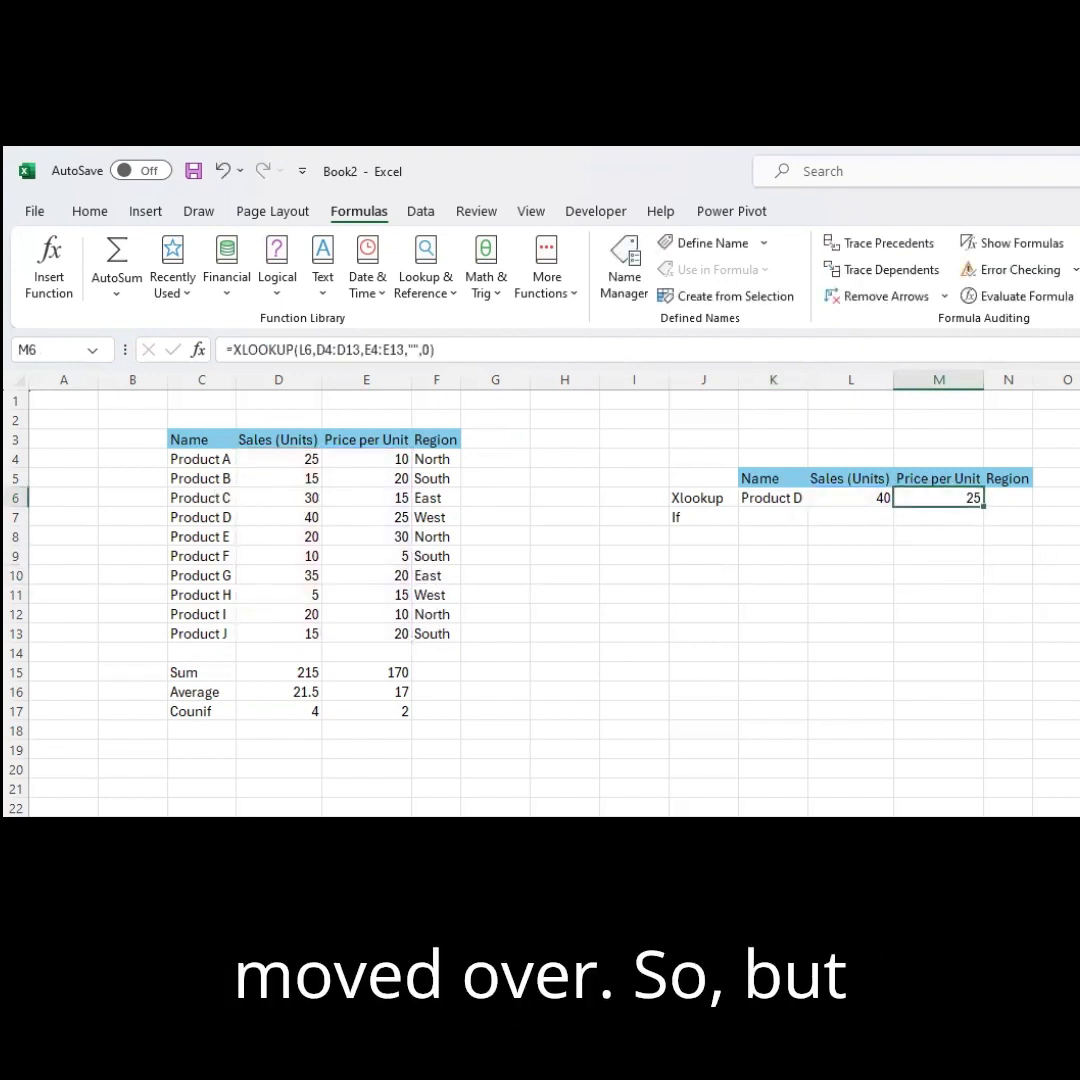
Clear the copied formula from the Price per Unit cell.
type("\\")
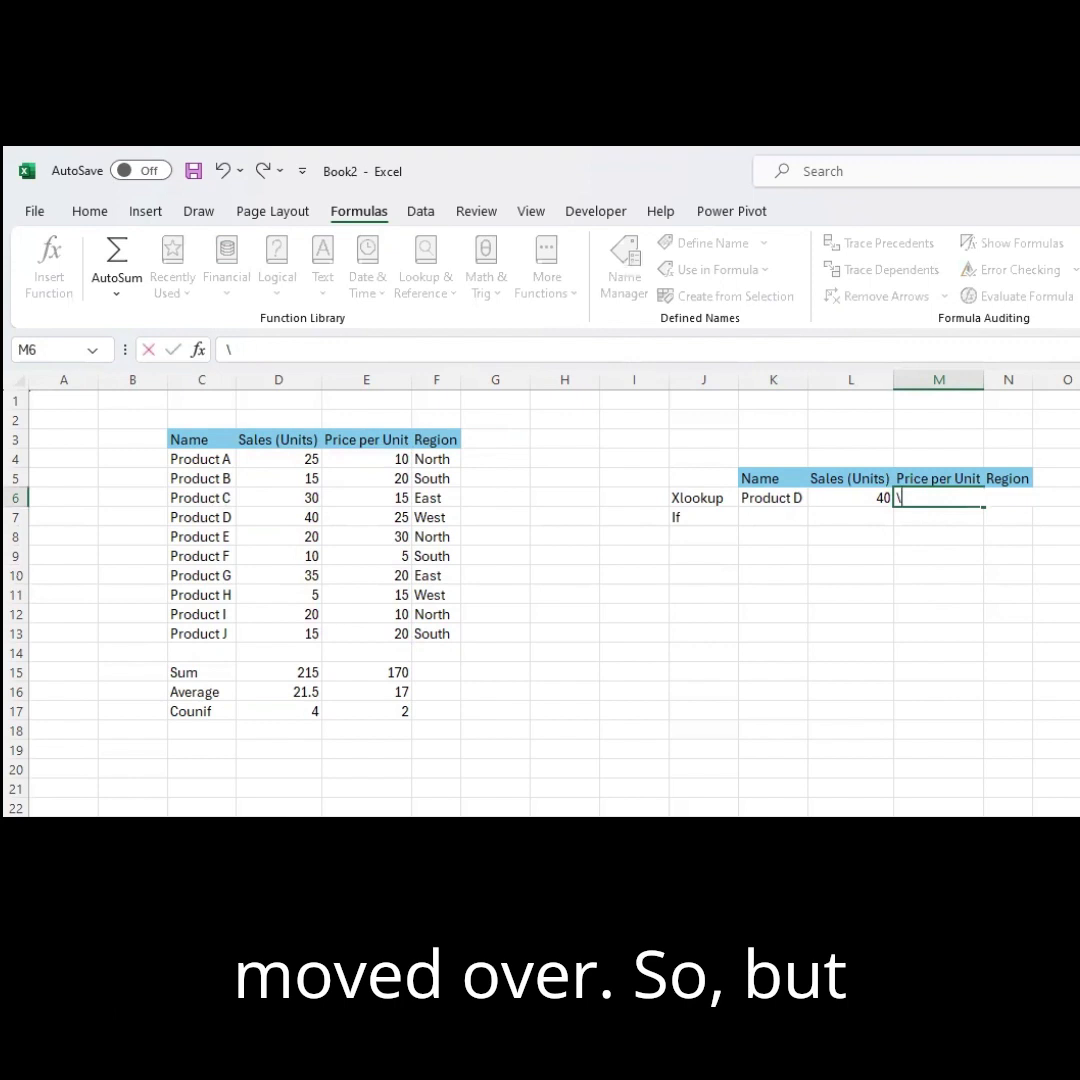
key("BackSpace")
left_click(862, 574)
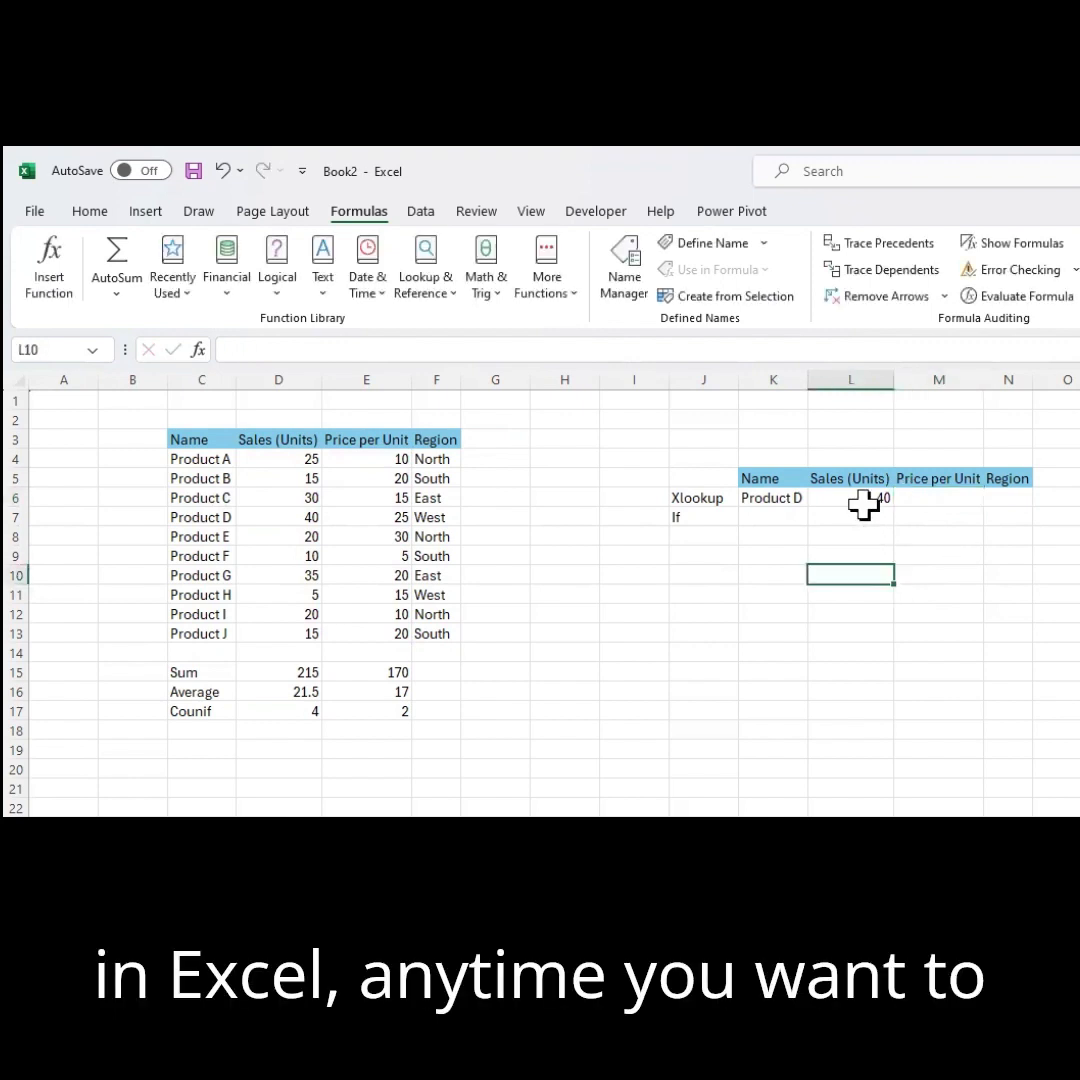
Edit the Sales XLOOKUP so its lookup array becomes the absolute reference $C$4:$C$13.
left_click(864, 498)
left_click(483, 349)
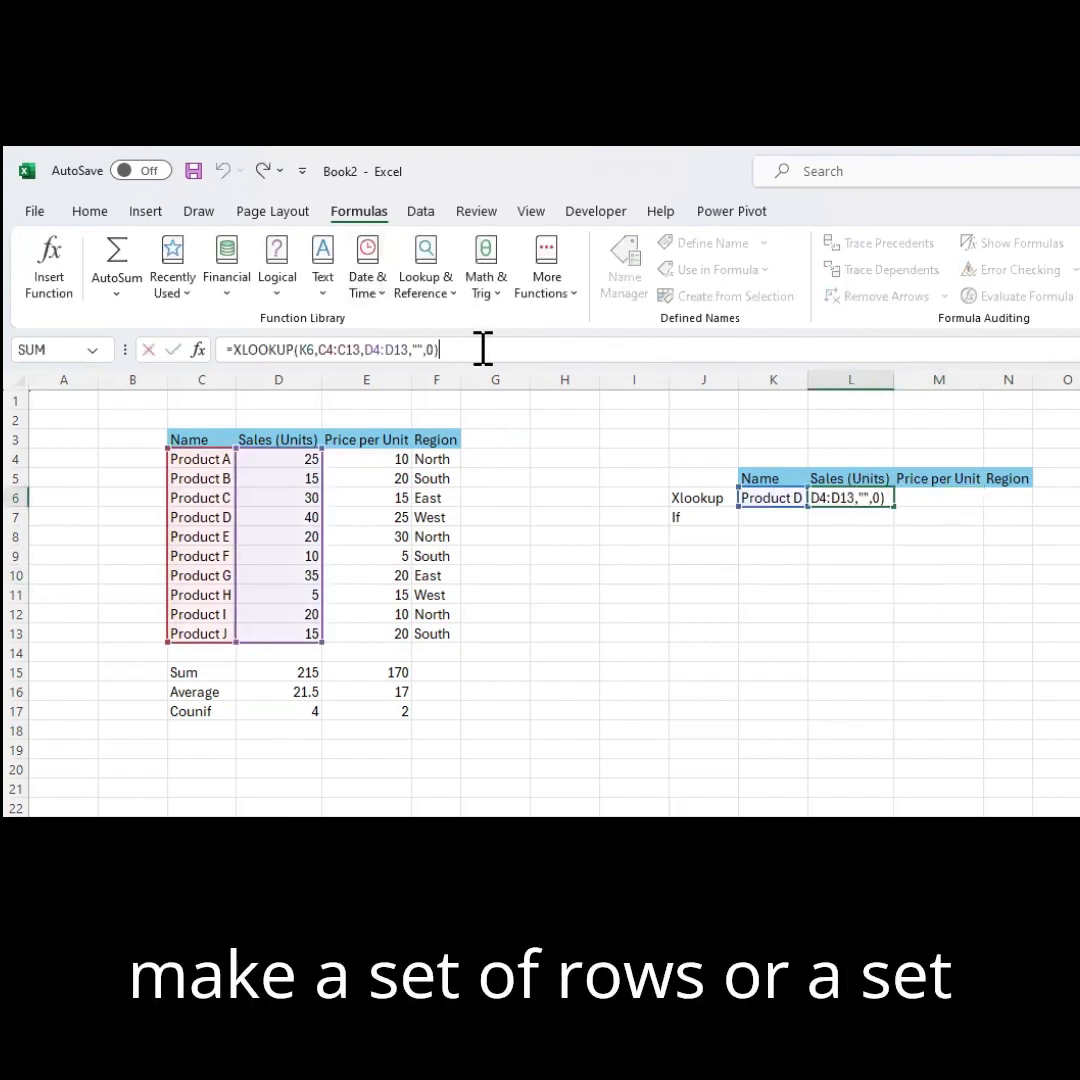
left_click(333, 349)
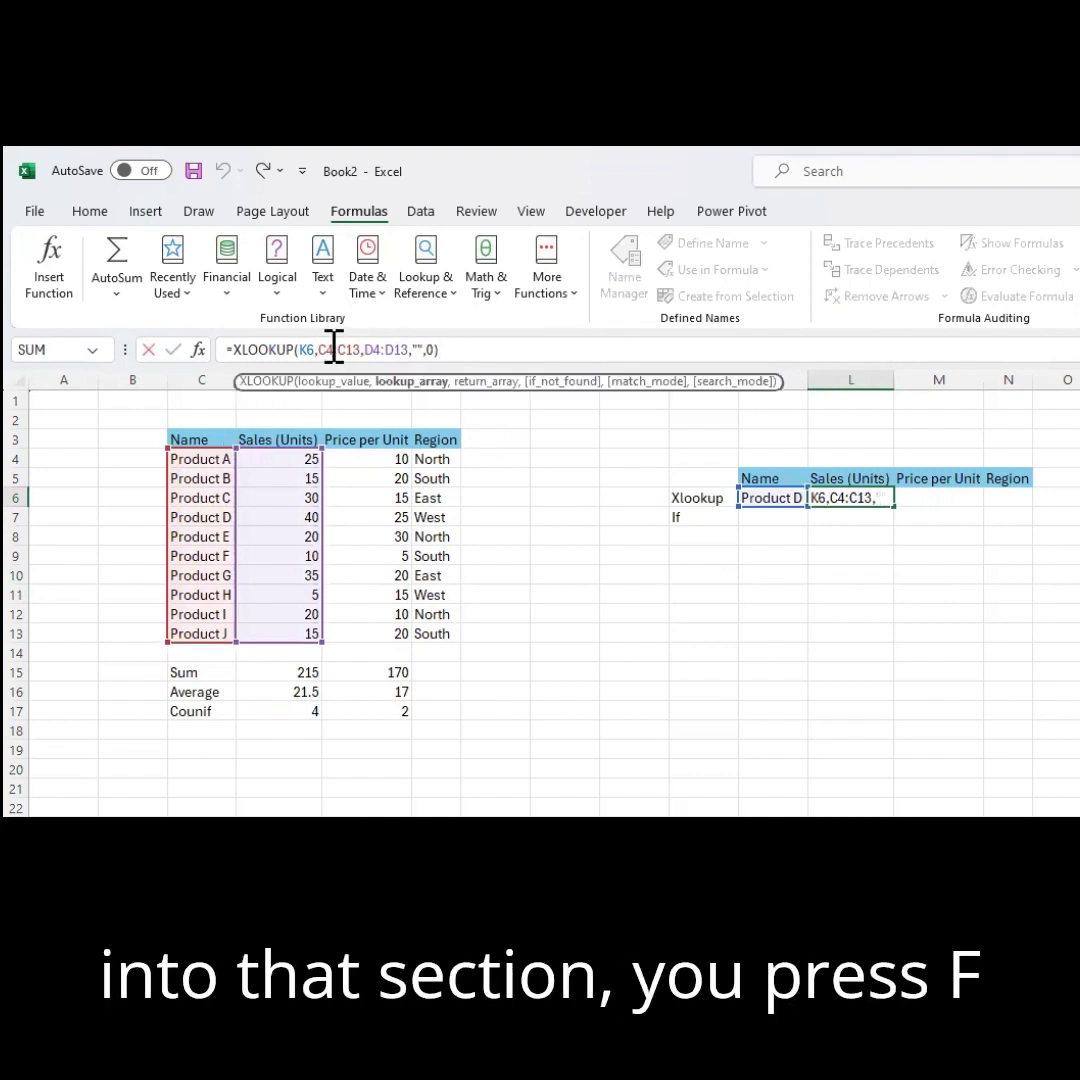
key("F4")
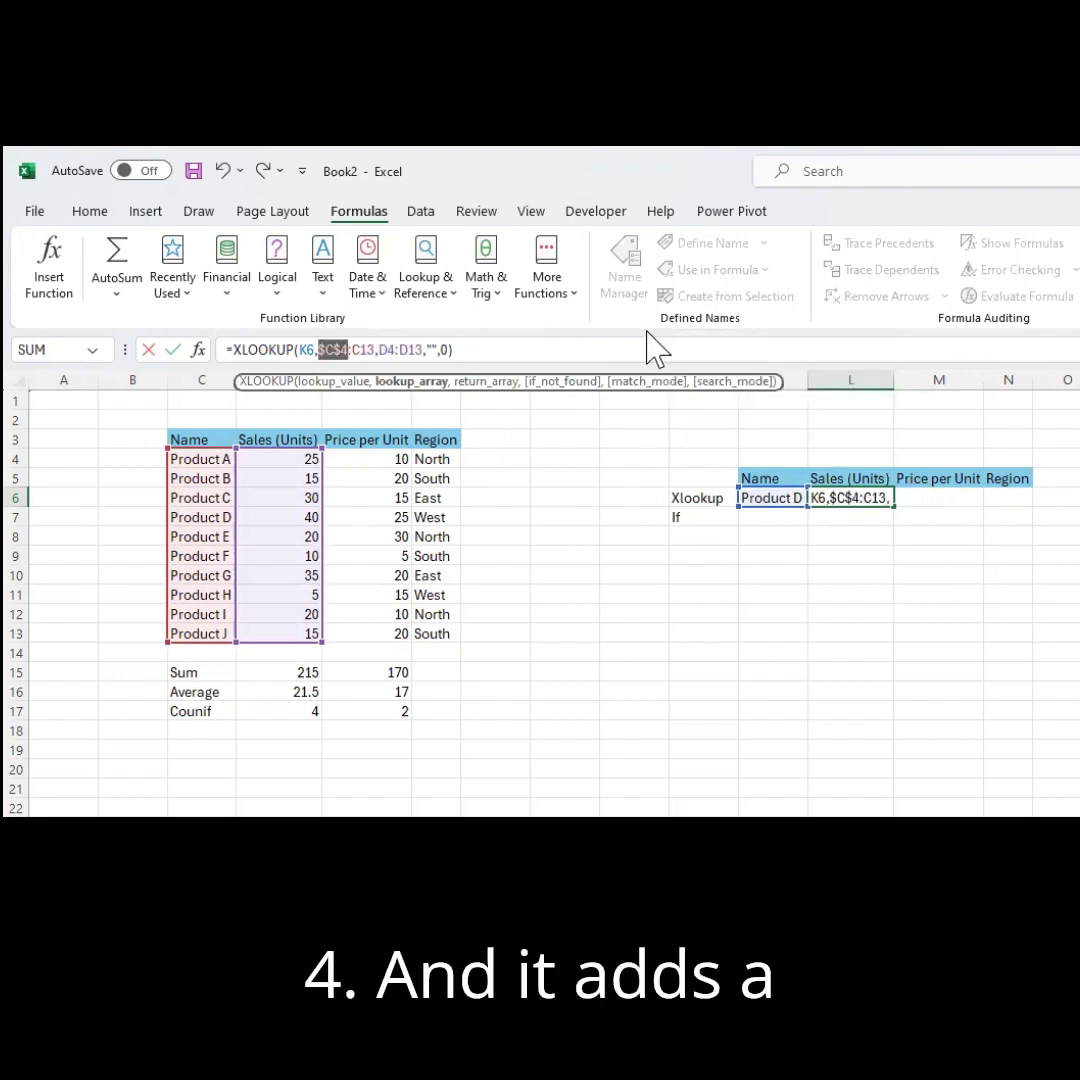
key("F4")
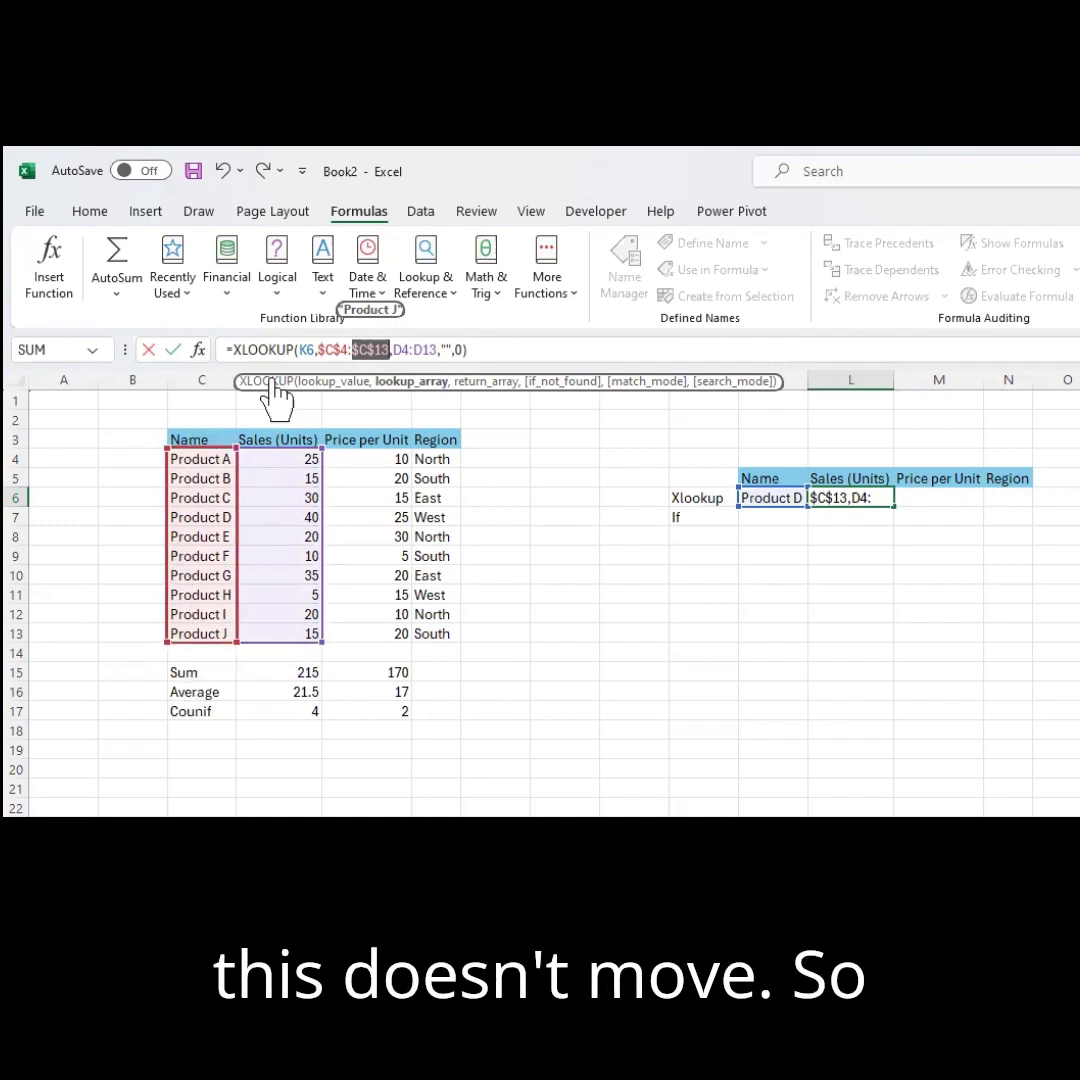
key("Return")
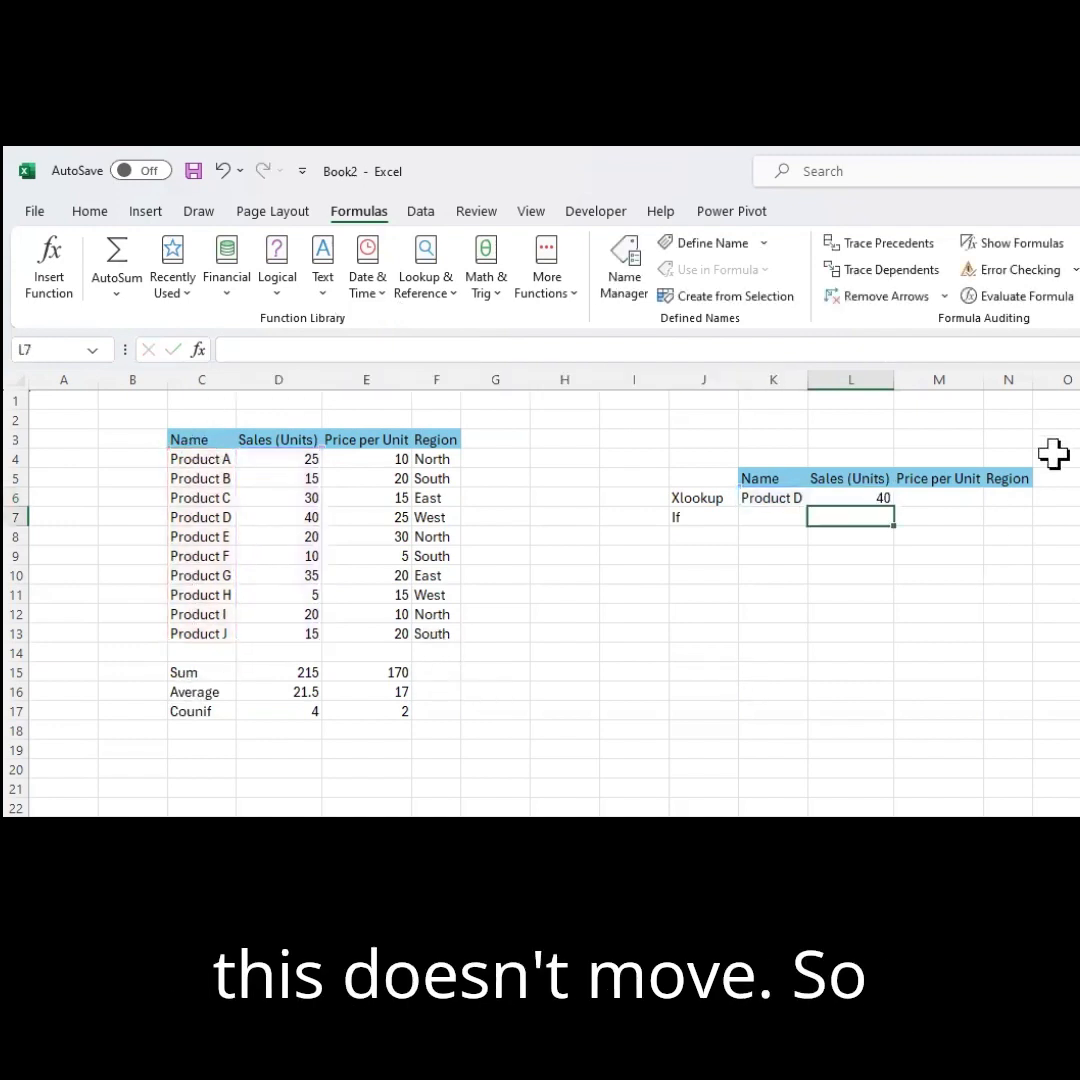
Fill the Sales XLOOKUP formula across into the Price per Unit and Region cells.
left_click(879, 499)
left_click_drag(898, 508, 899, 523)
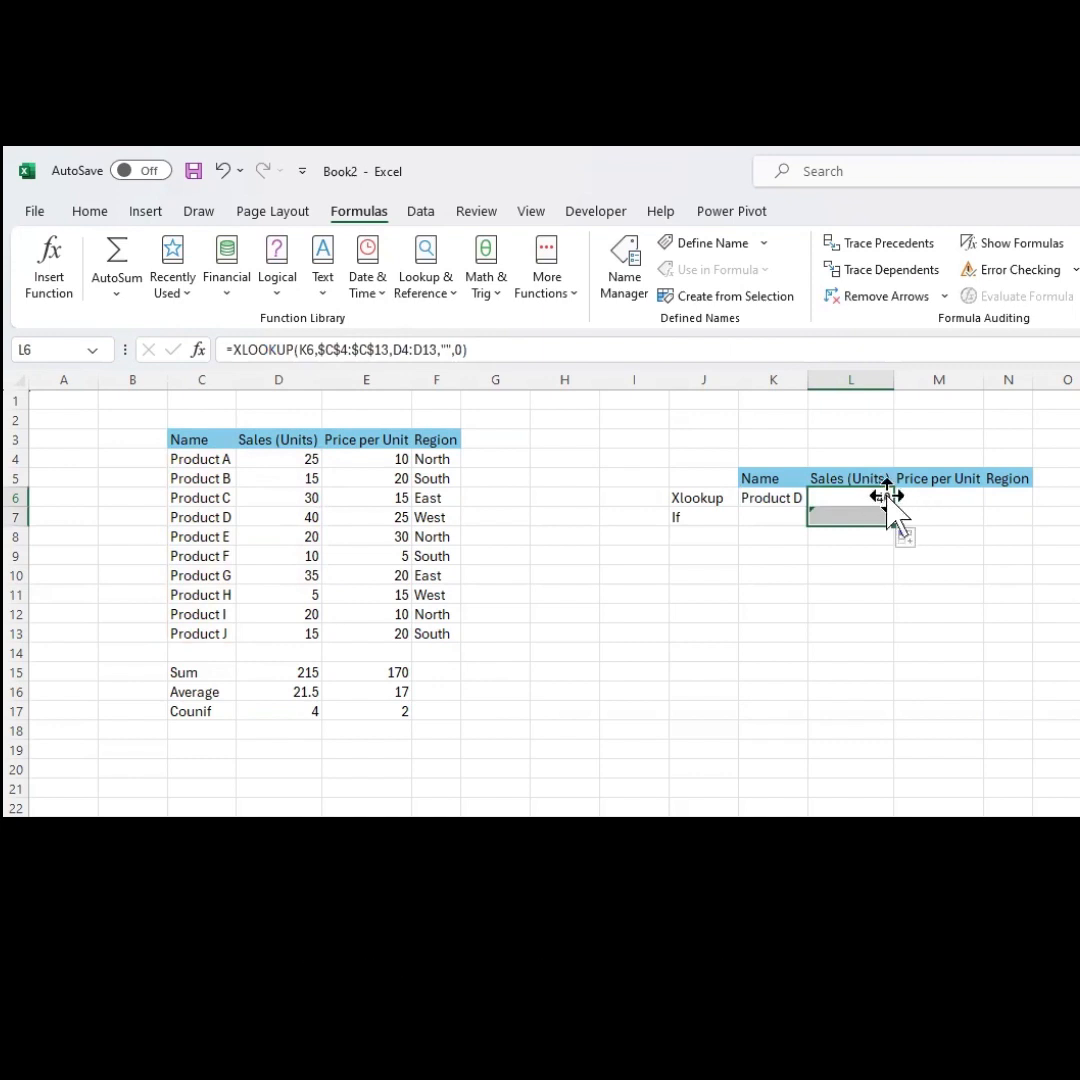
left_click(881, 500)
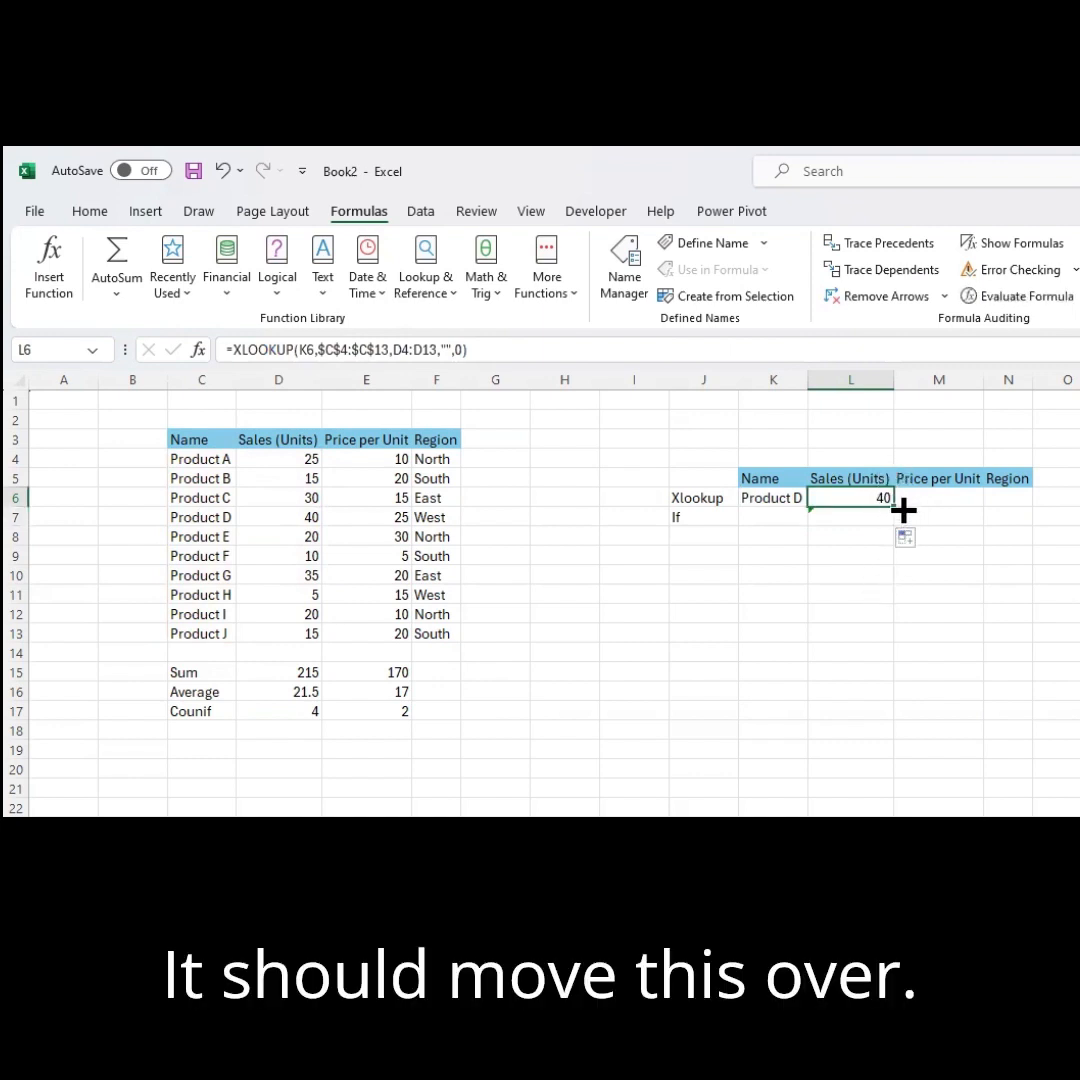
left_click_drag(903, 510, 1032, 505)
left_click(1065, 578)
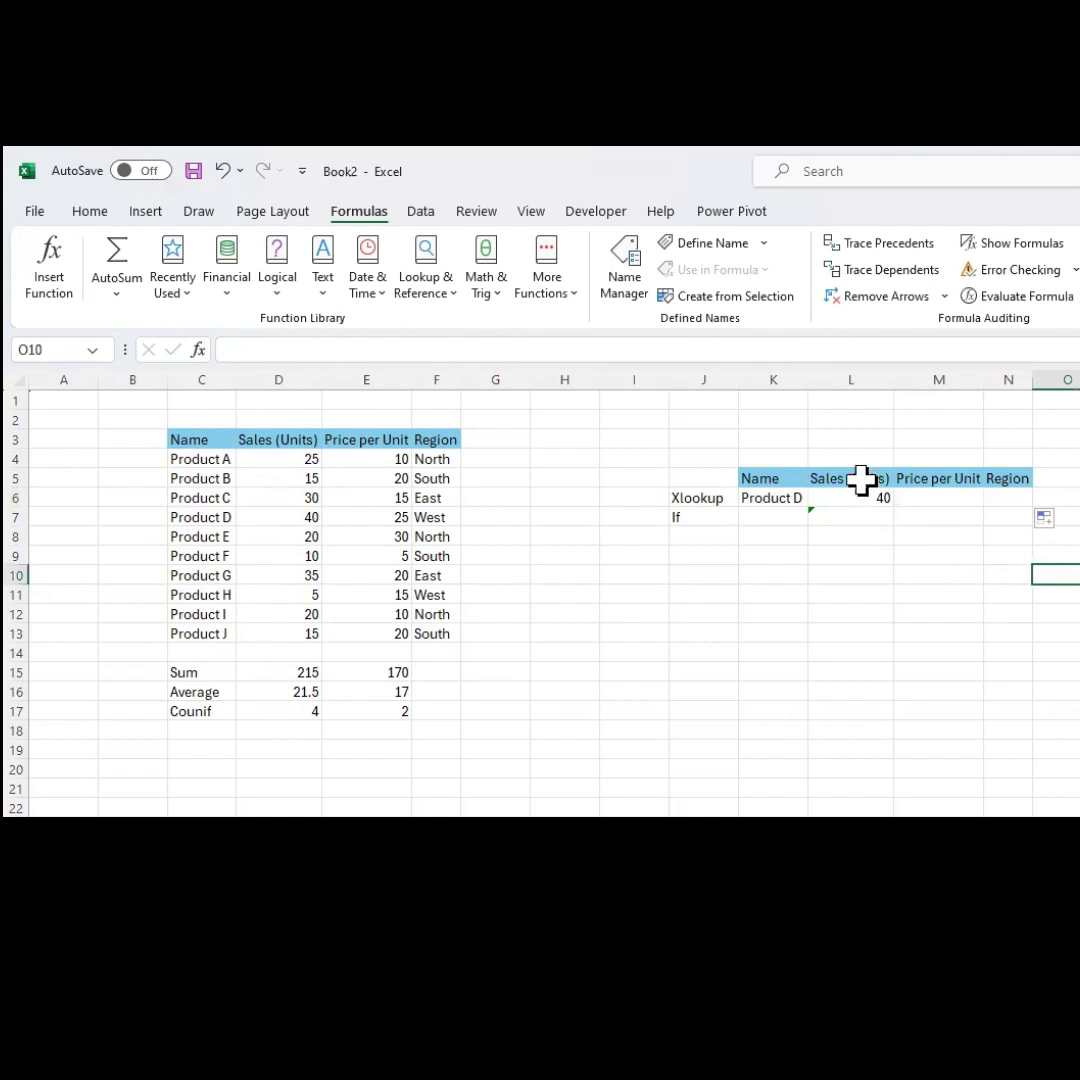
Copy the Sales XLOOKUP into the Price per Unit cell and repoint its lookup value to K6.
left_click(862, 482)
left_click(872, 500)
left_click_drag(893, 506, 964, 499)
left_click(962, 500)
left_click(574, 351)
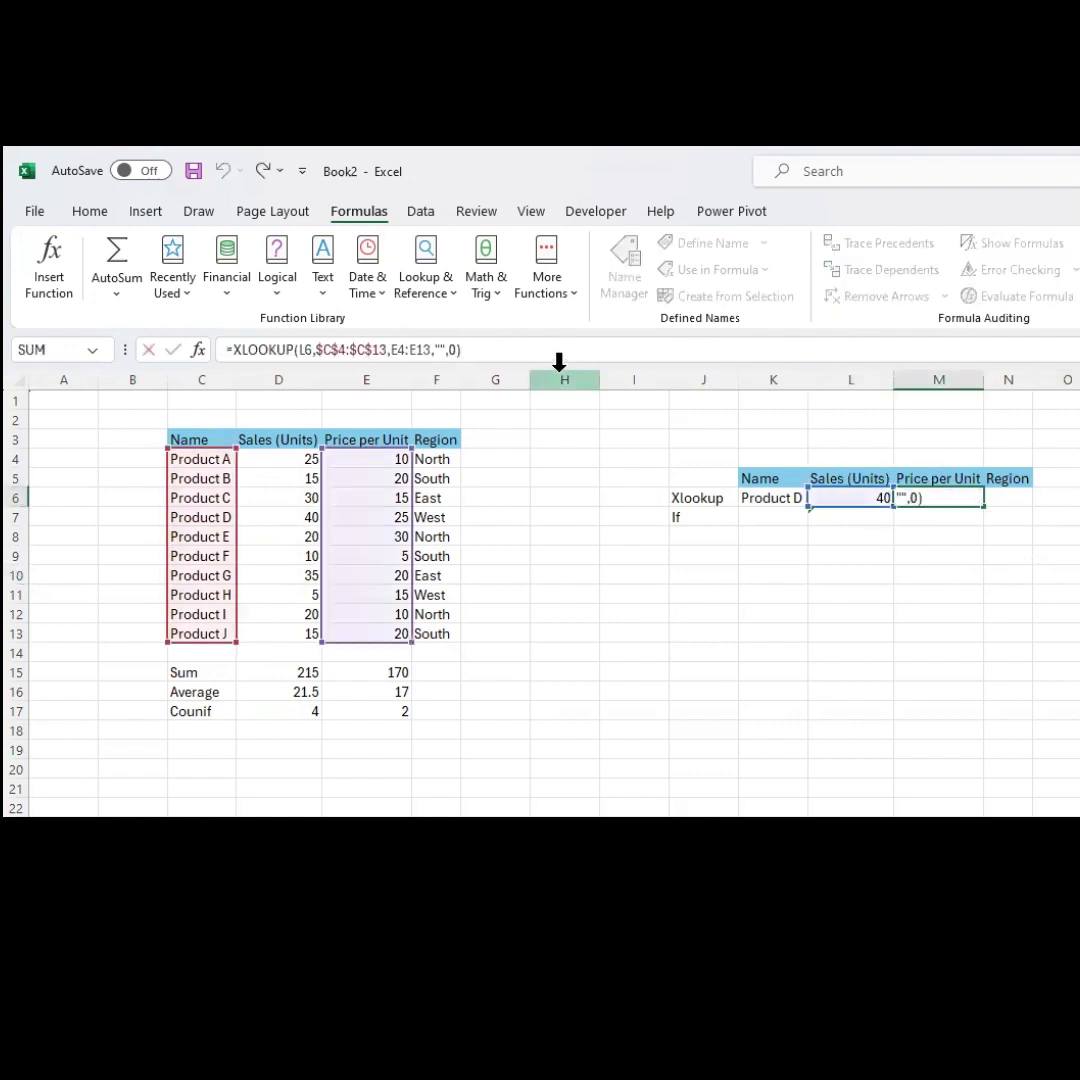
left_click_drag(863, 506, 776, 501)
key("Return")
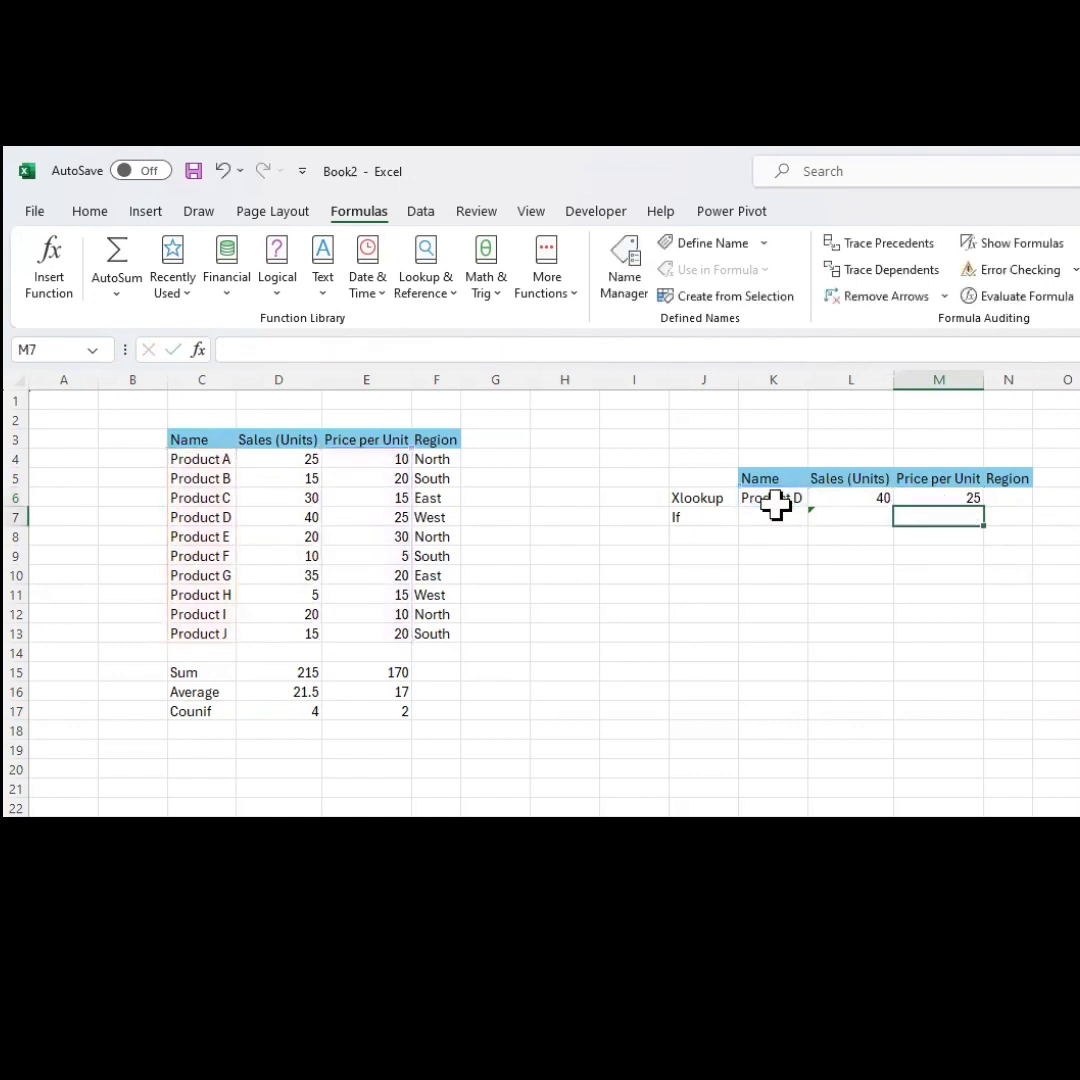
Make the Price per Unit XLOOKUP's lookup value the absolute reference $K$6.
left_click(947, 495)
left_click(534, 341)
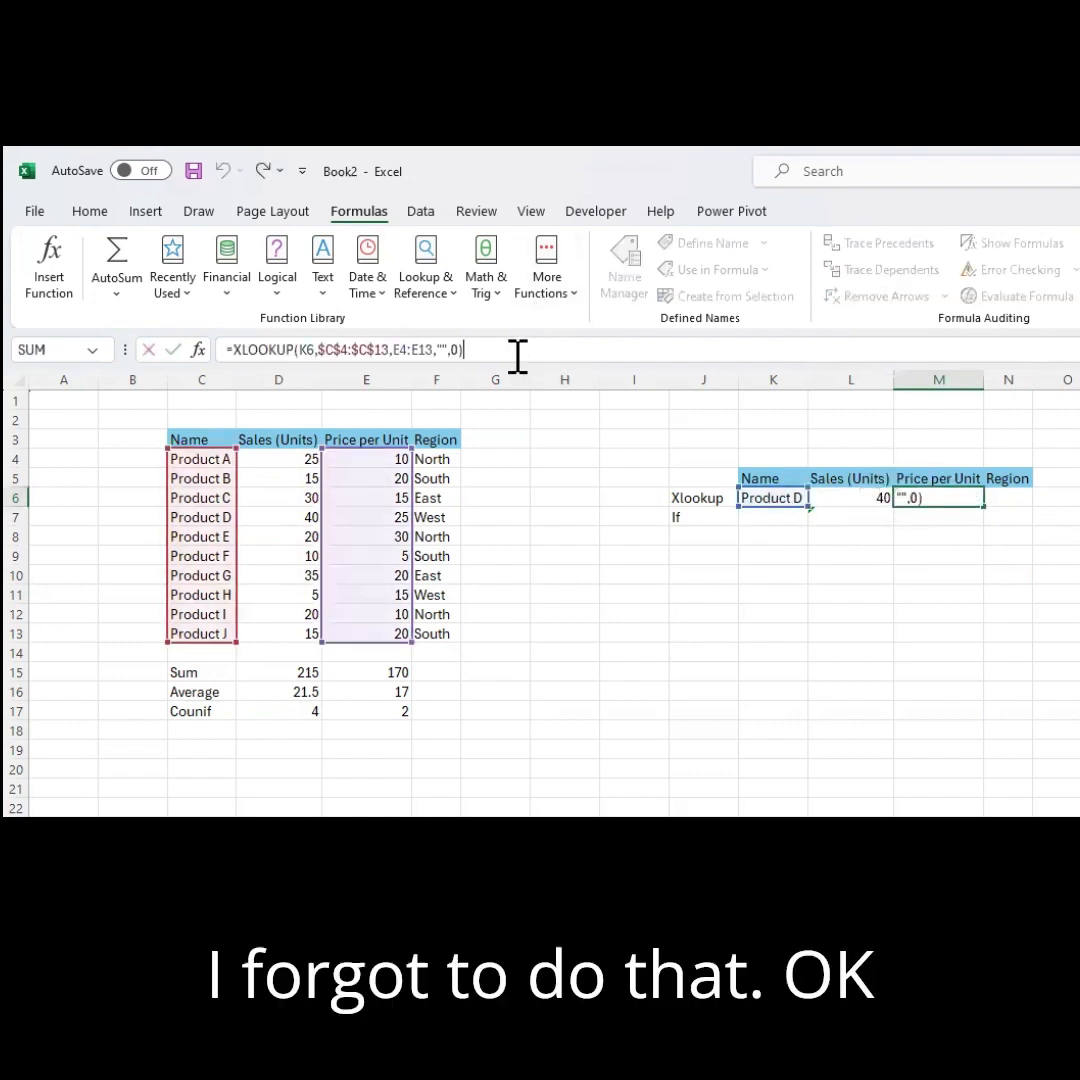
left_click(302, 349)
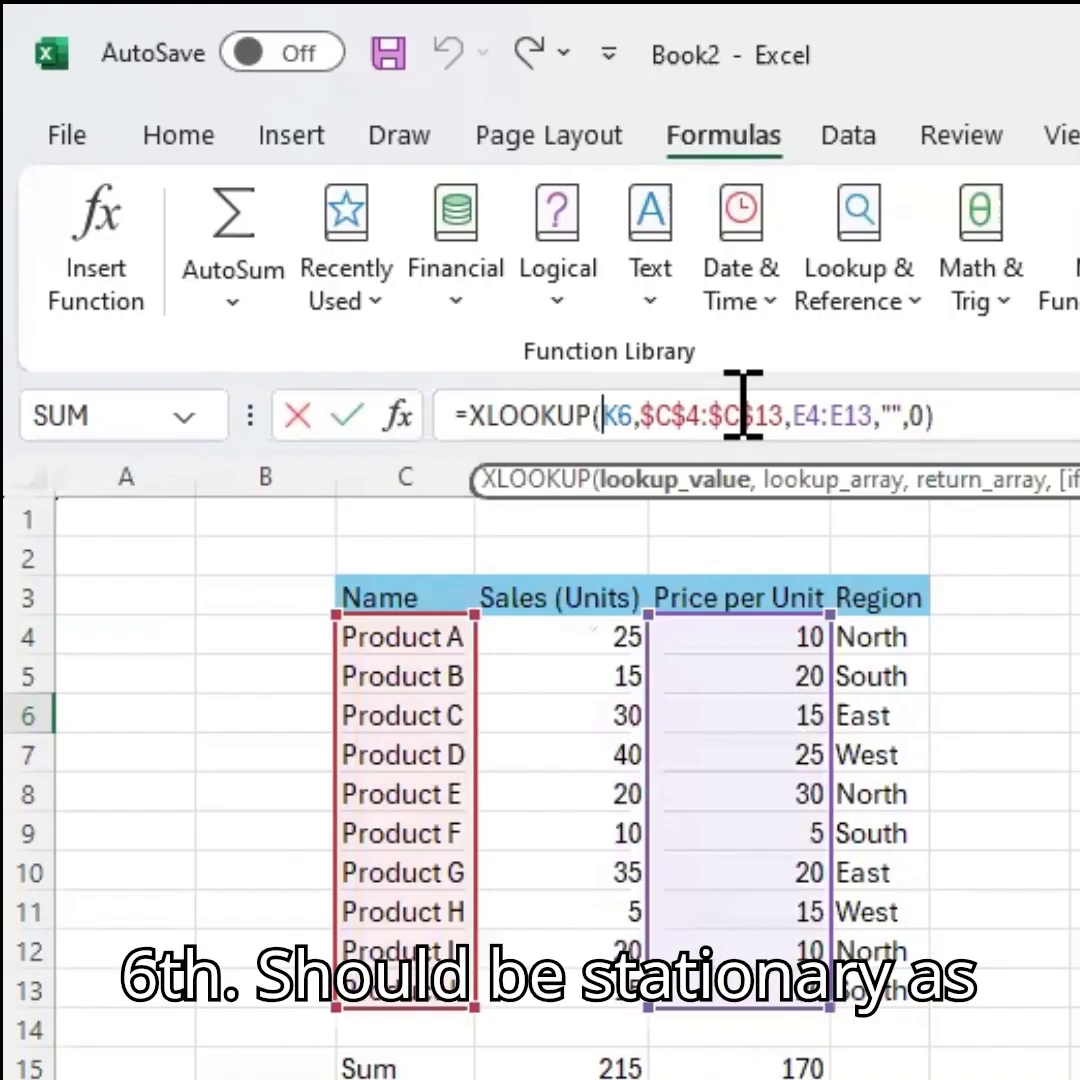
key("shift+Right")
key("shift+Right")
key("F4")
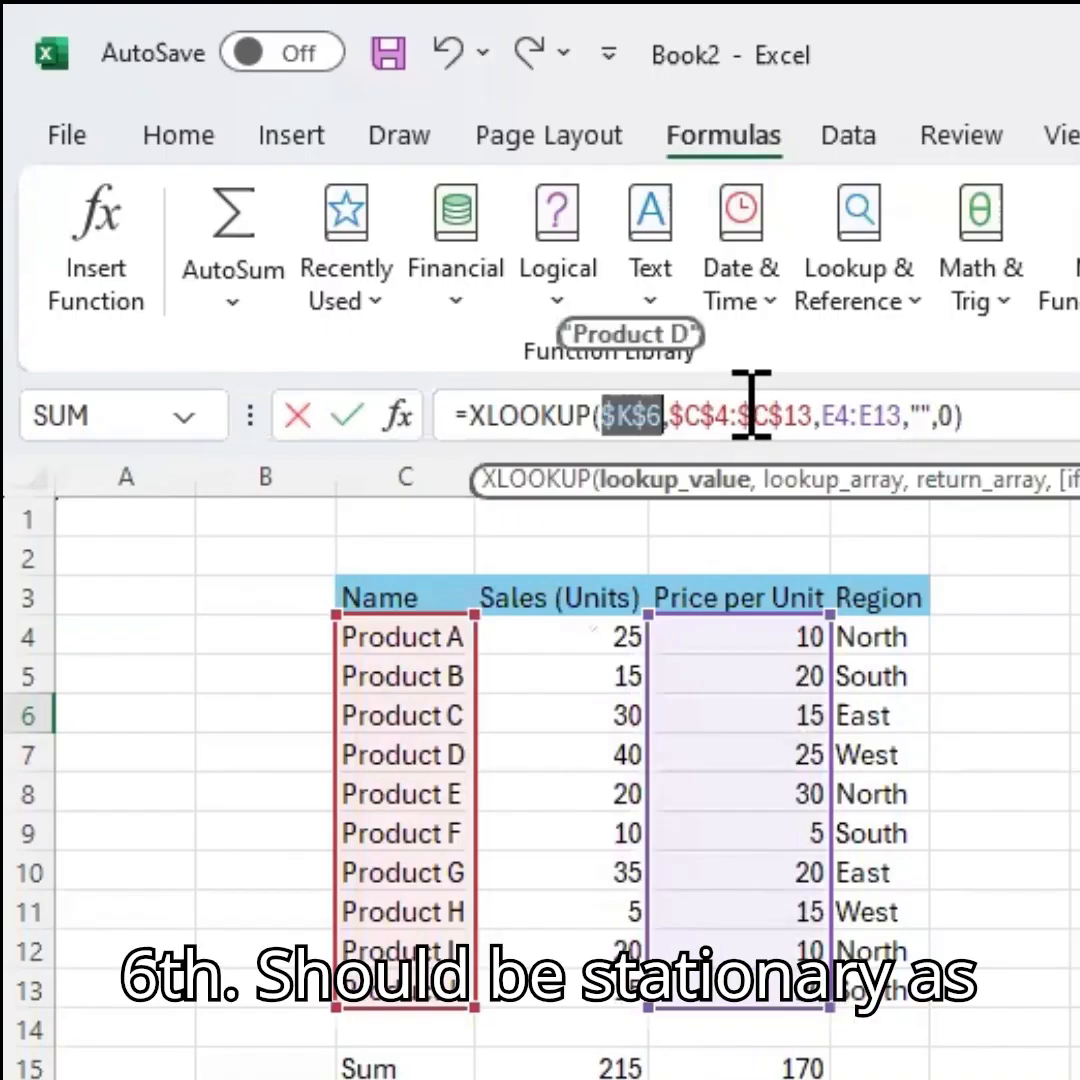
key("Return")
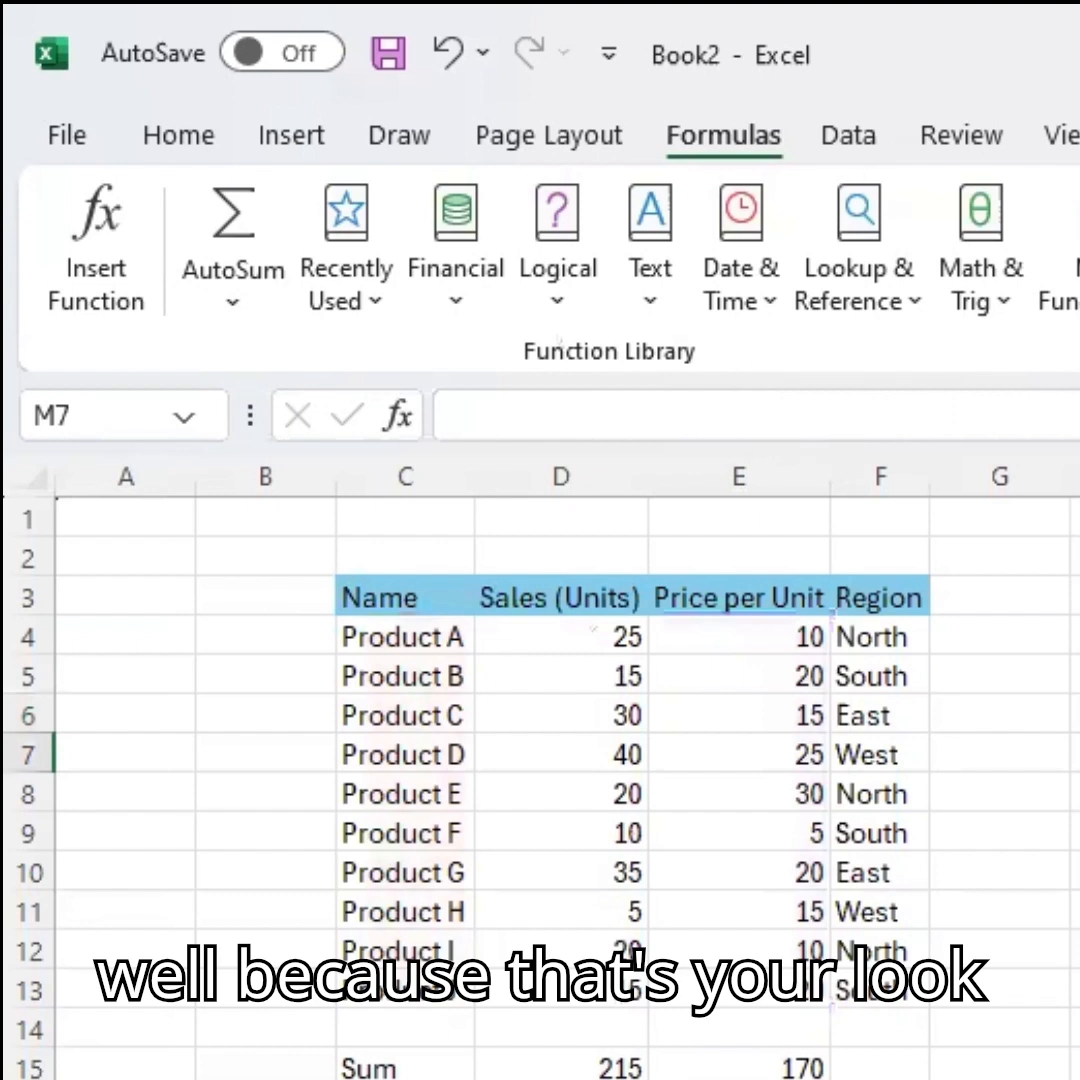
Fill the Price per Unit XLOOKUP across into the Region cell.
key("Up")
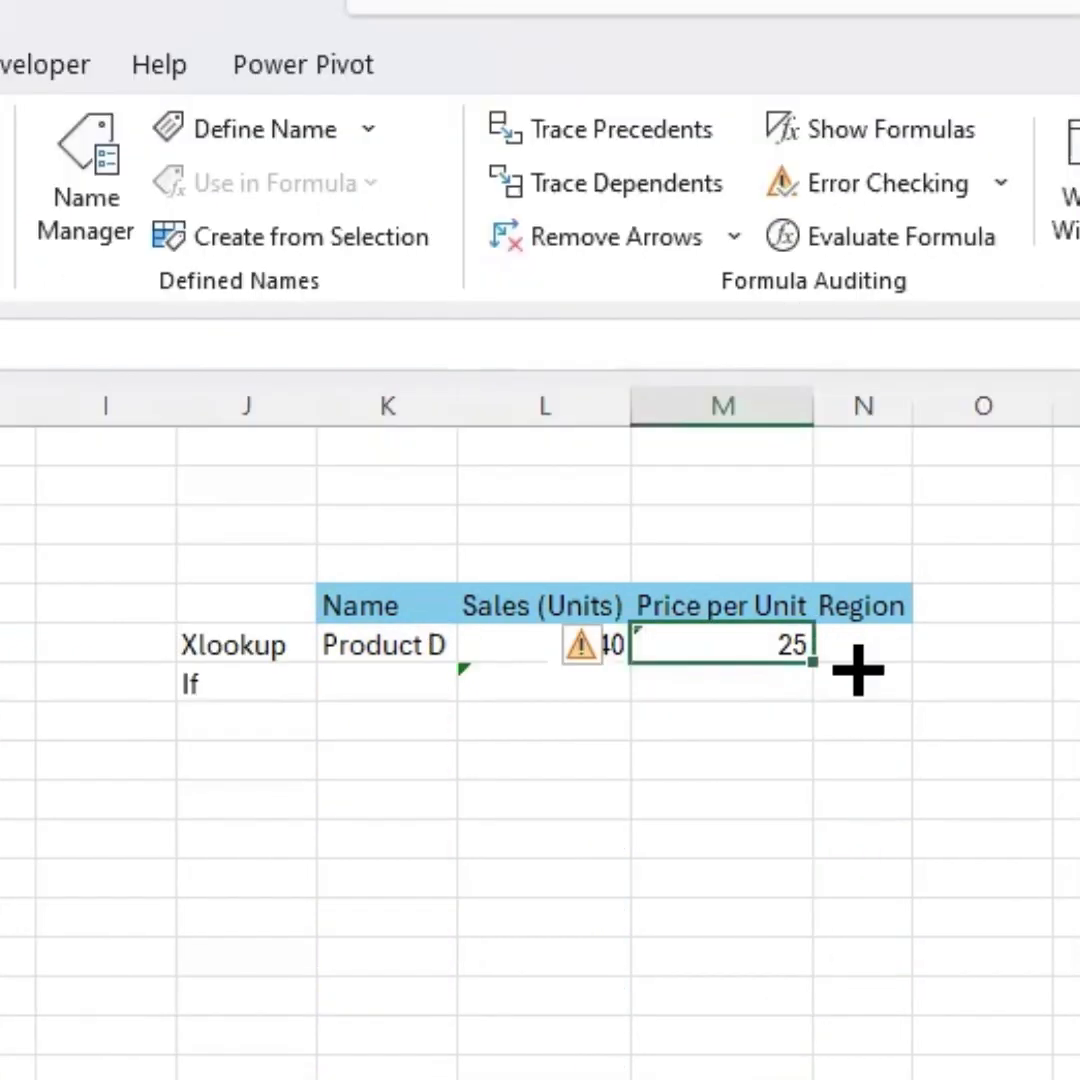
left_click(928, 755)
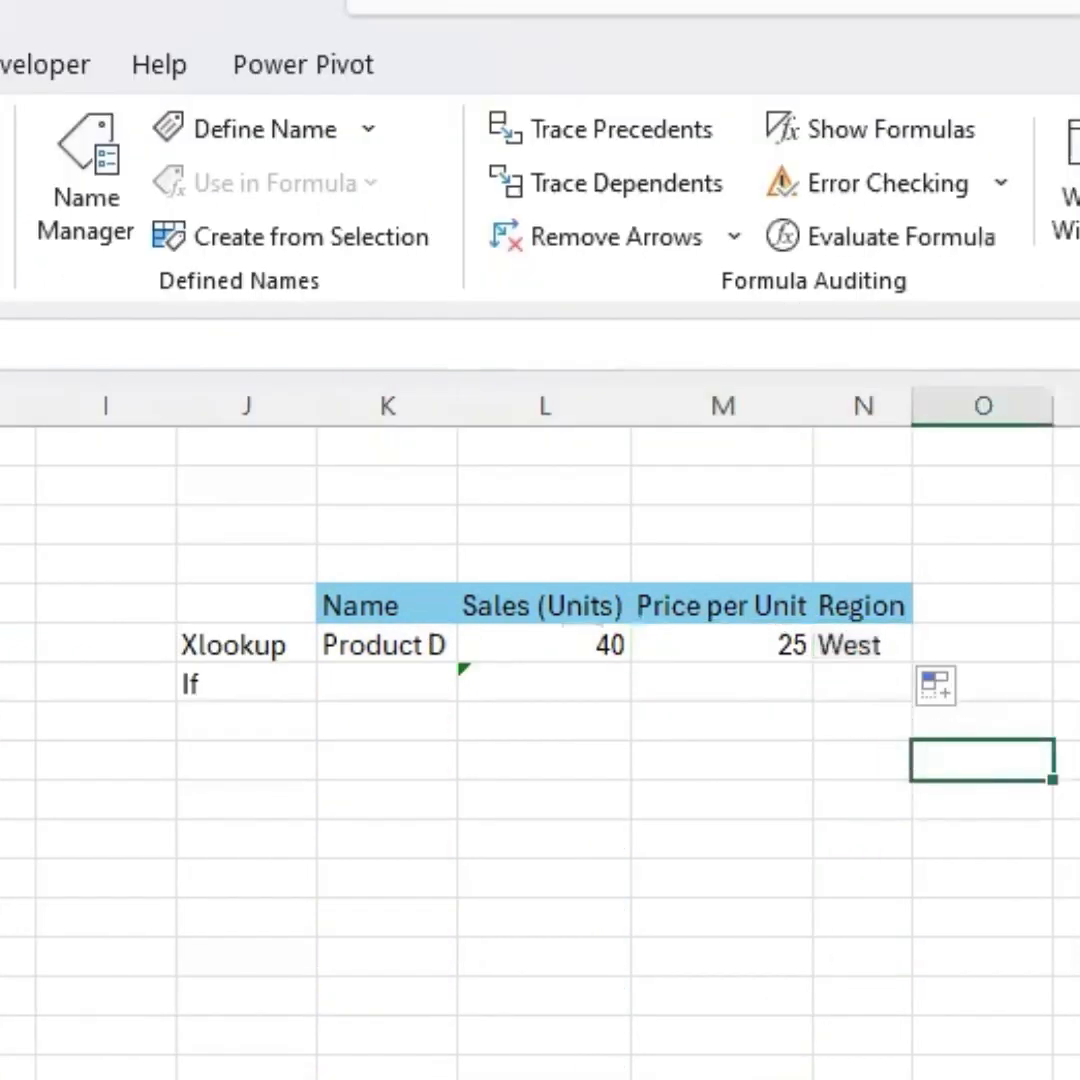
left_click(855, 645)
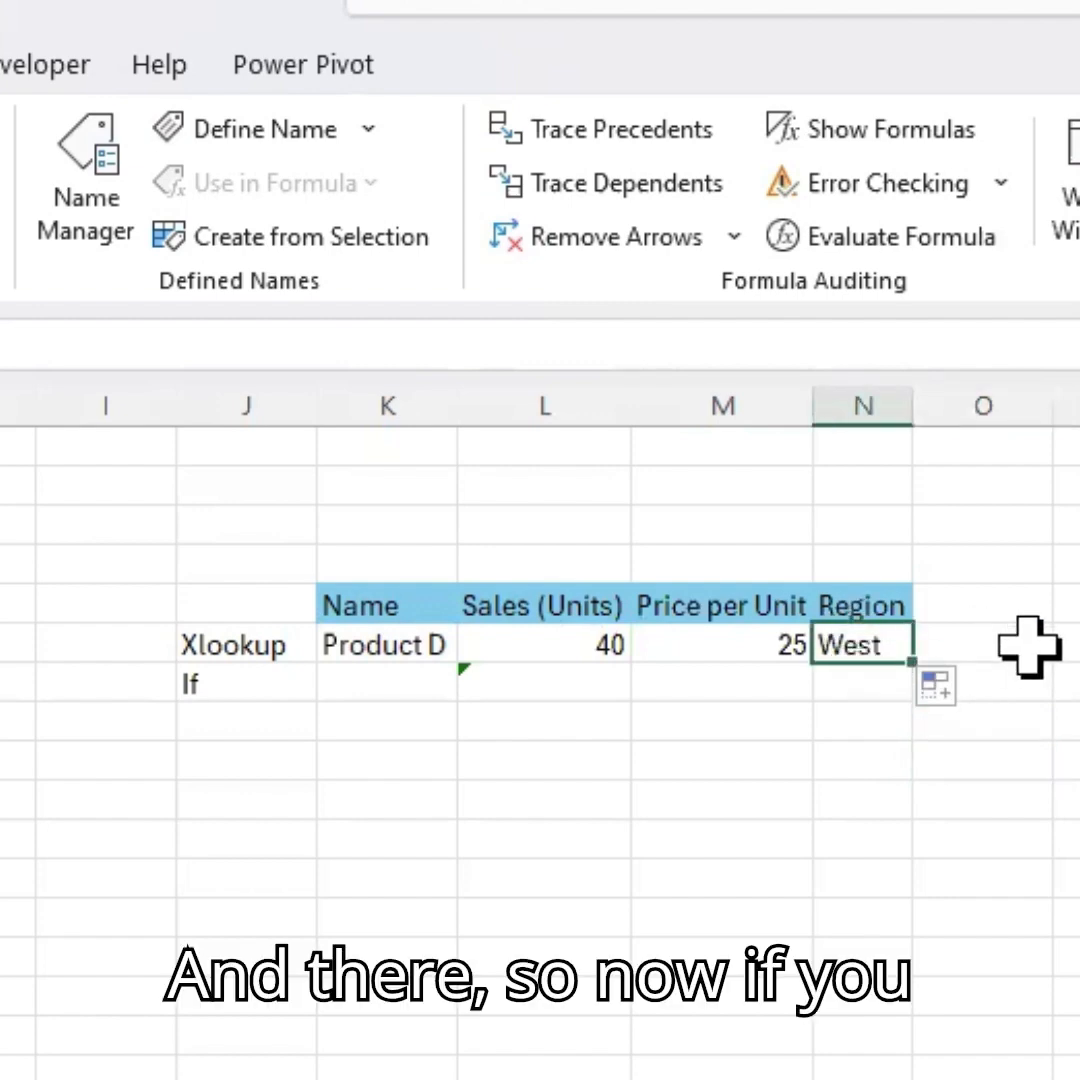
Change the looked-up product name to Product C.
left_click(360, 655)
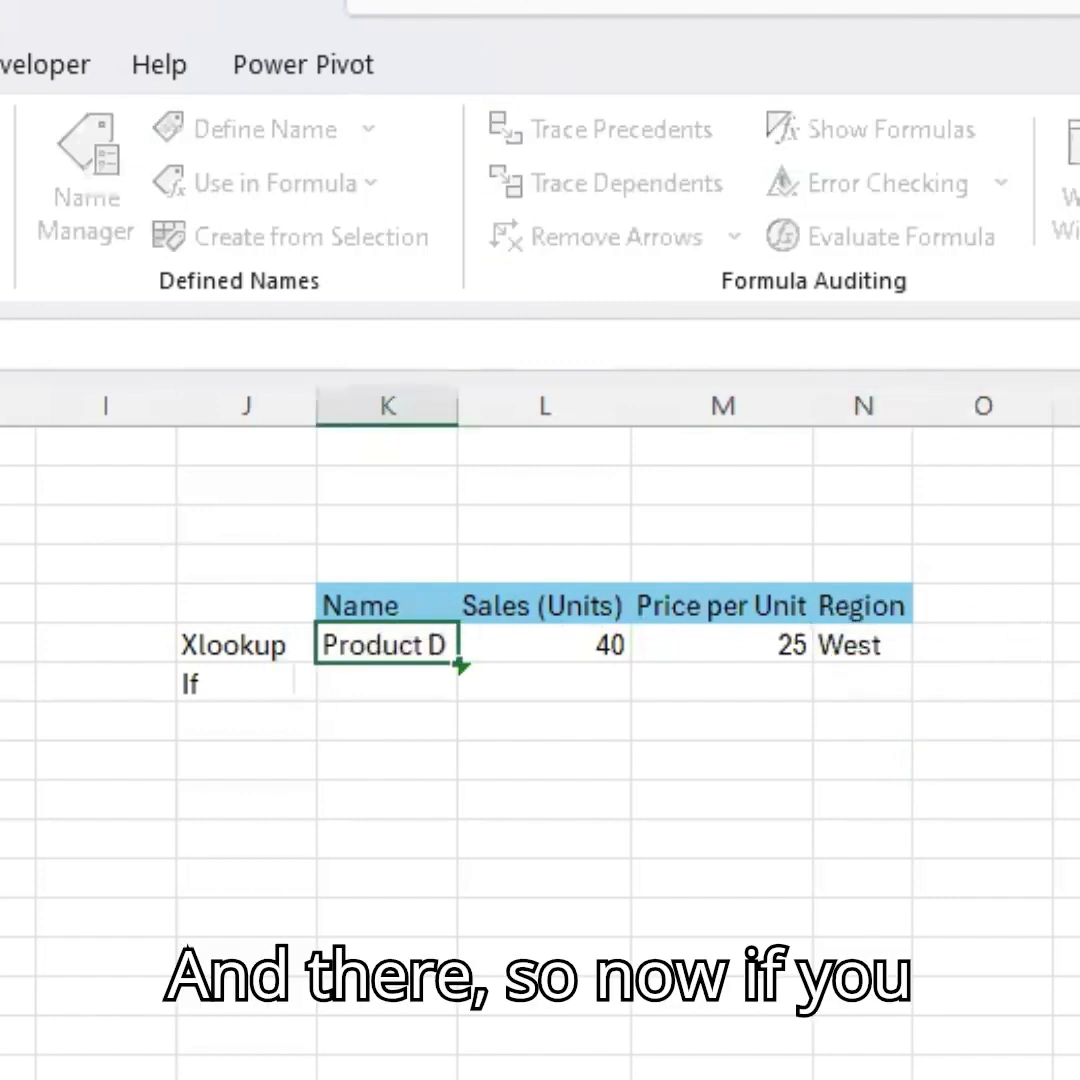
key("BackSpace")
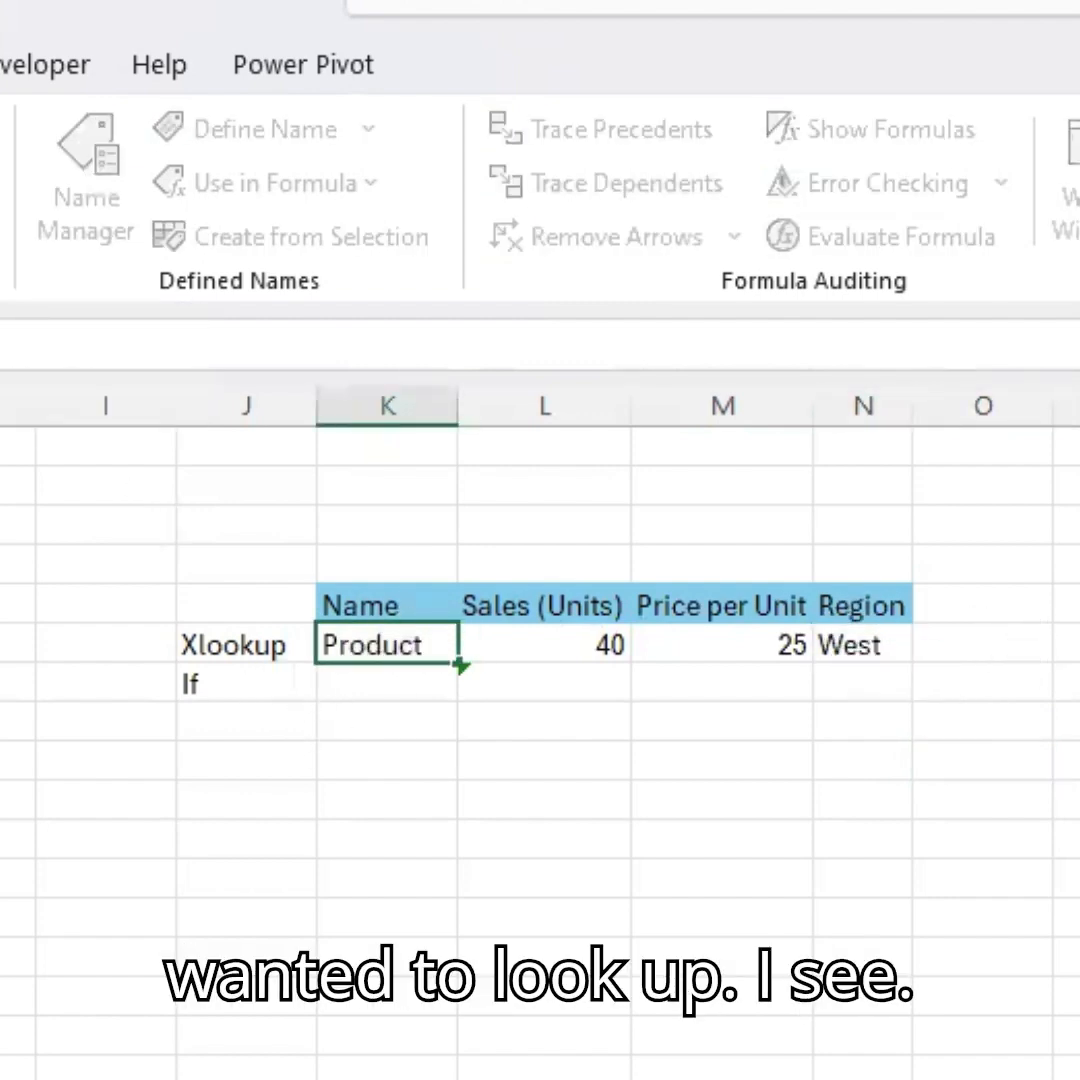
key("Return")
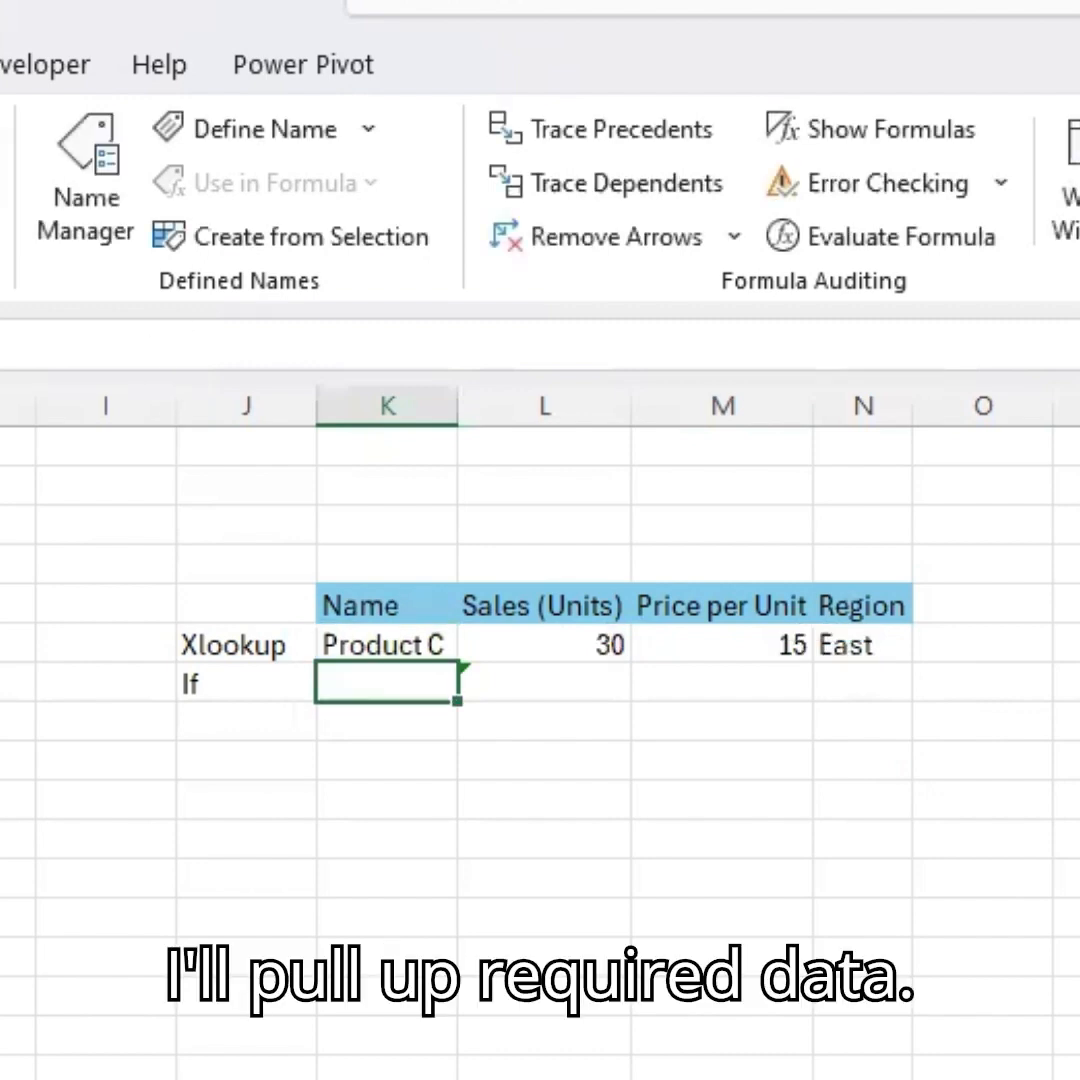
Paste the formula IF(B2>20, "High", "Low"), copied from another window, into the If cell.
left_click(590, 645)
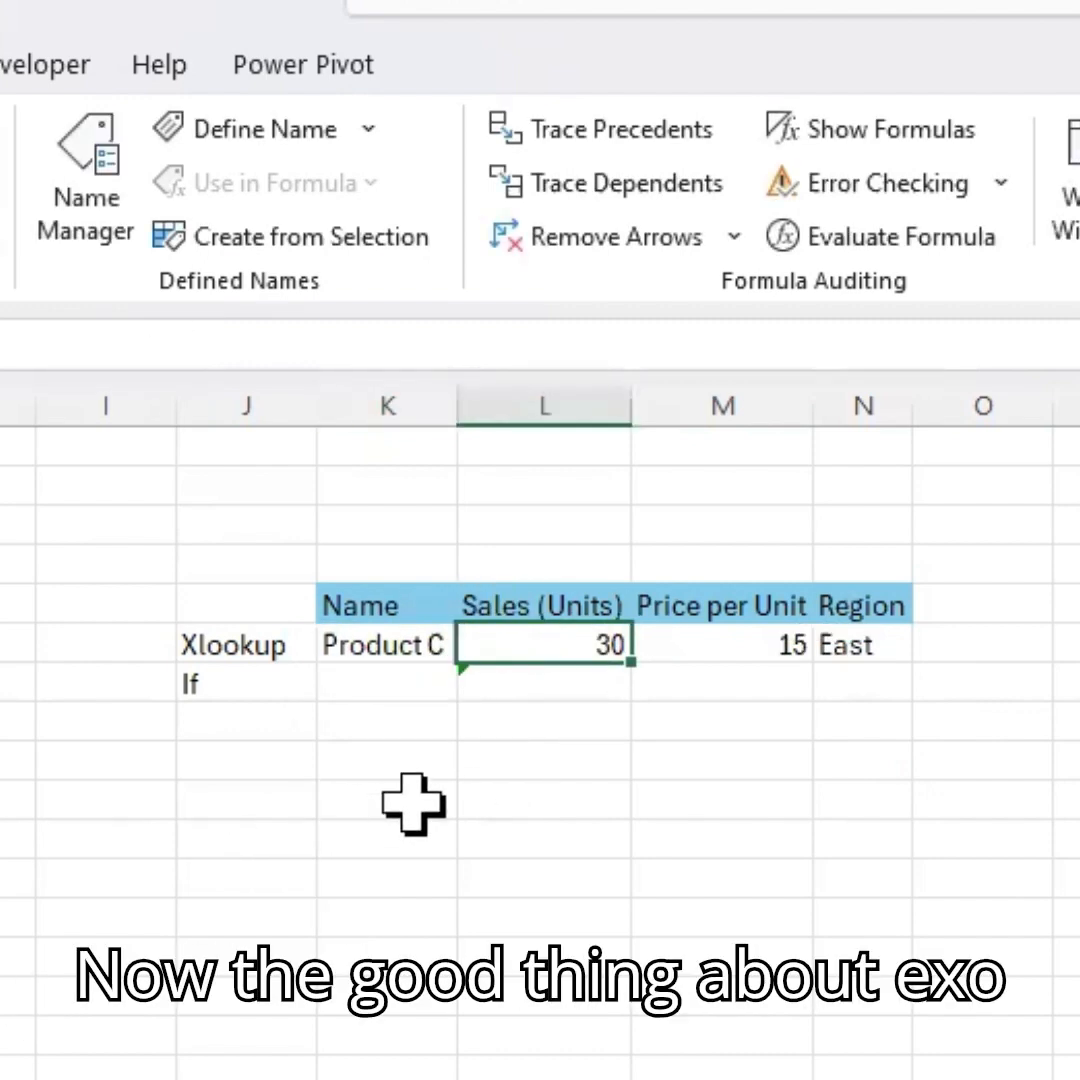
left_click(2, 838)
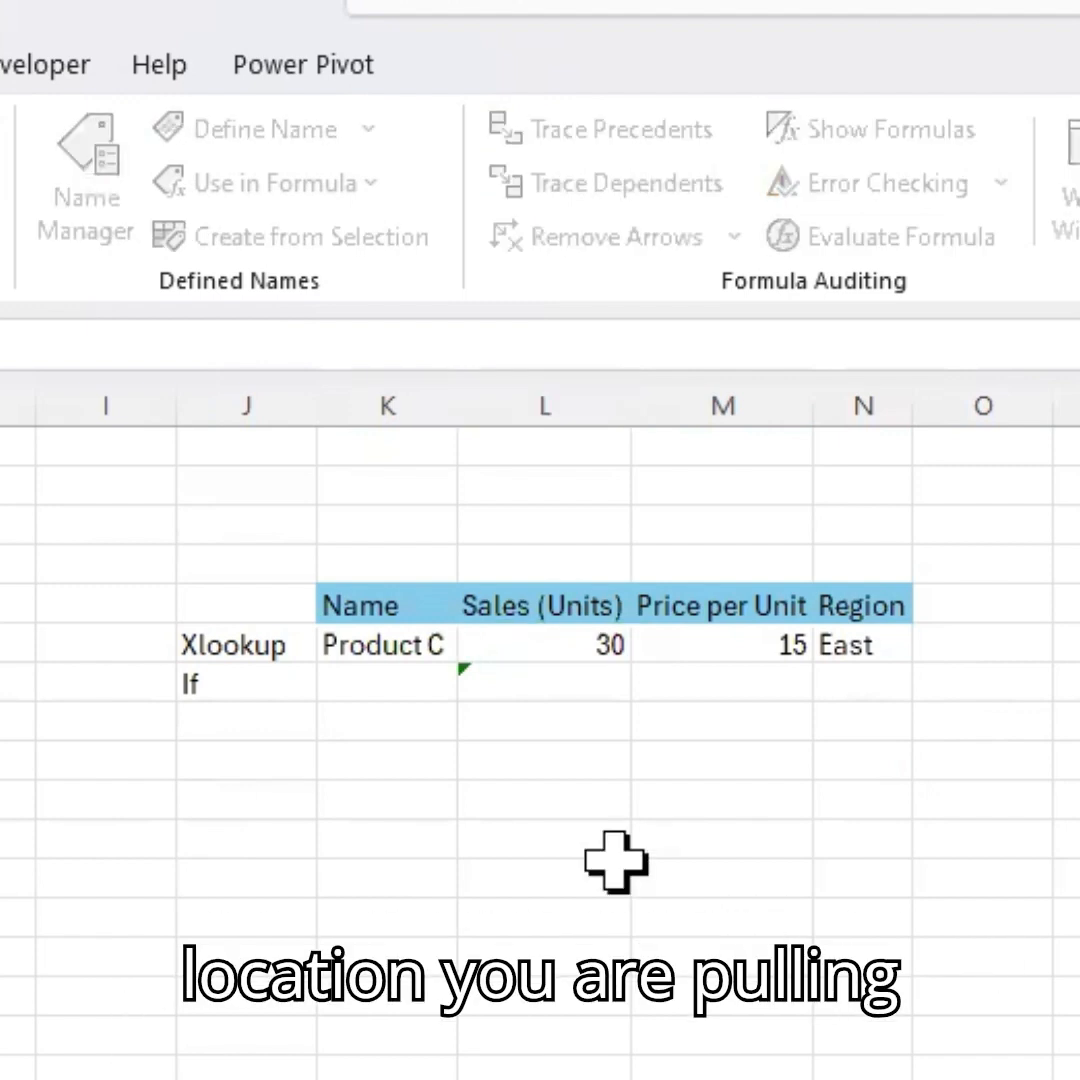
left_click(372, 670)
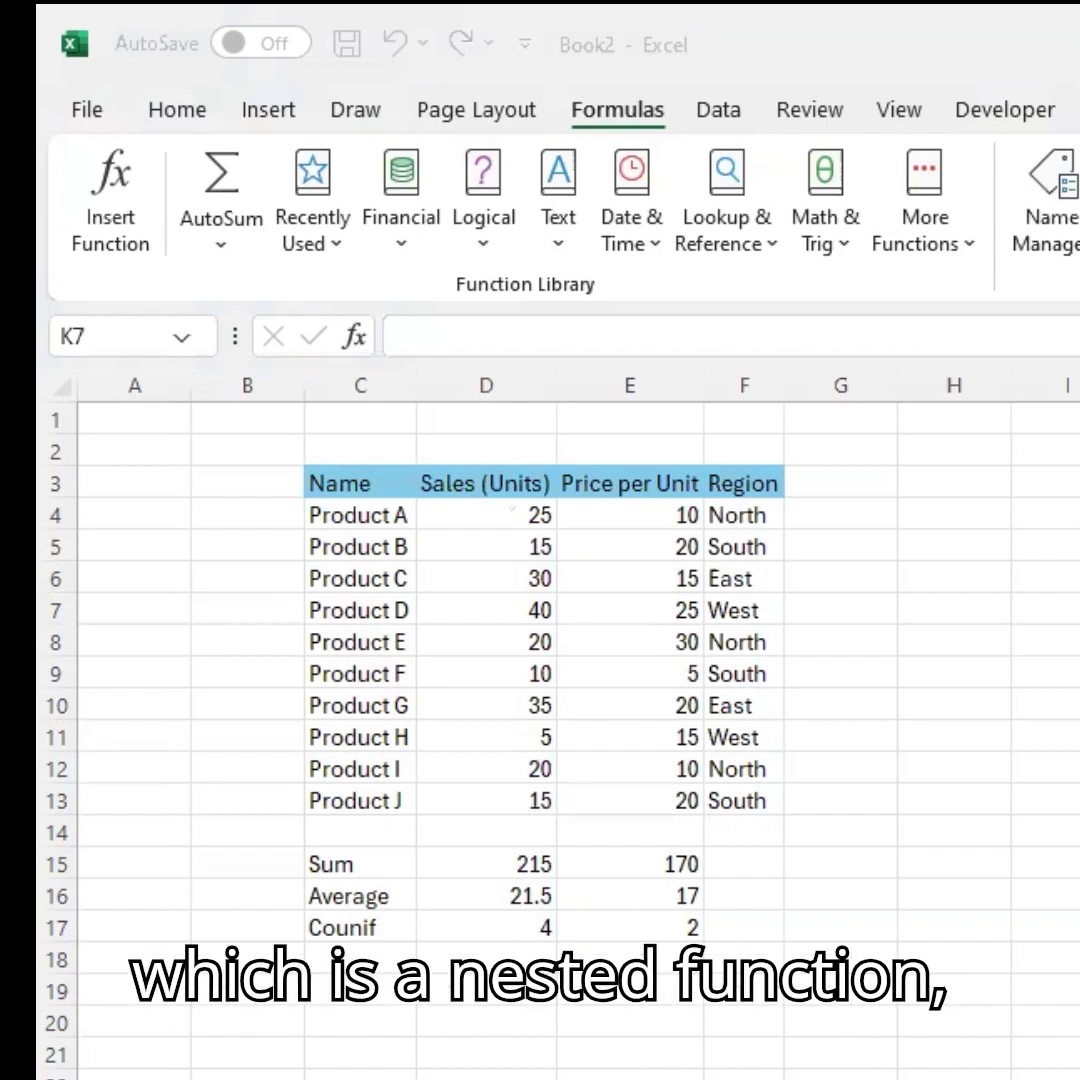
key("alt+Tab")
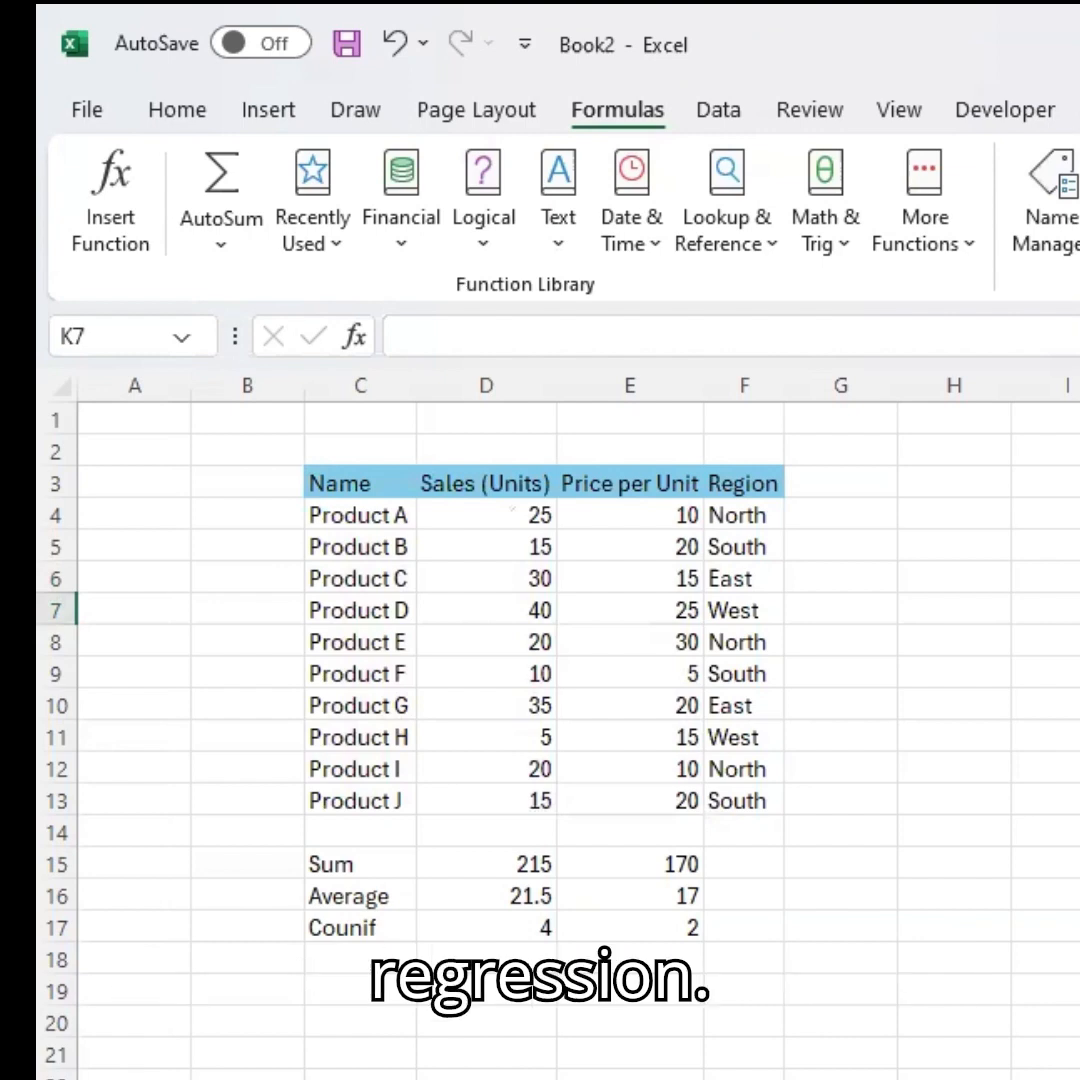
left_click(473, 337)
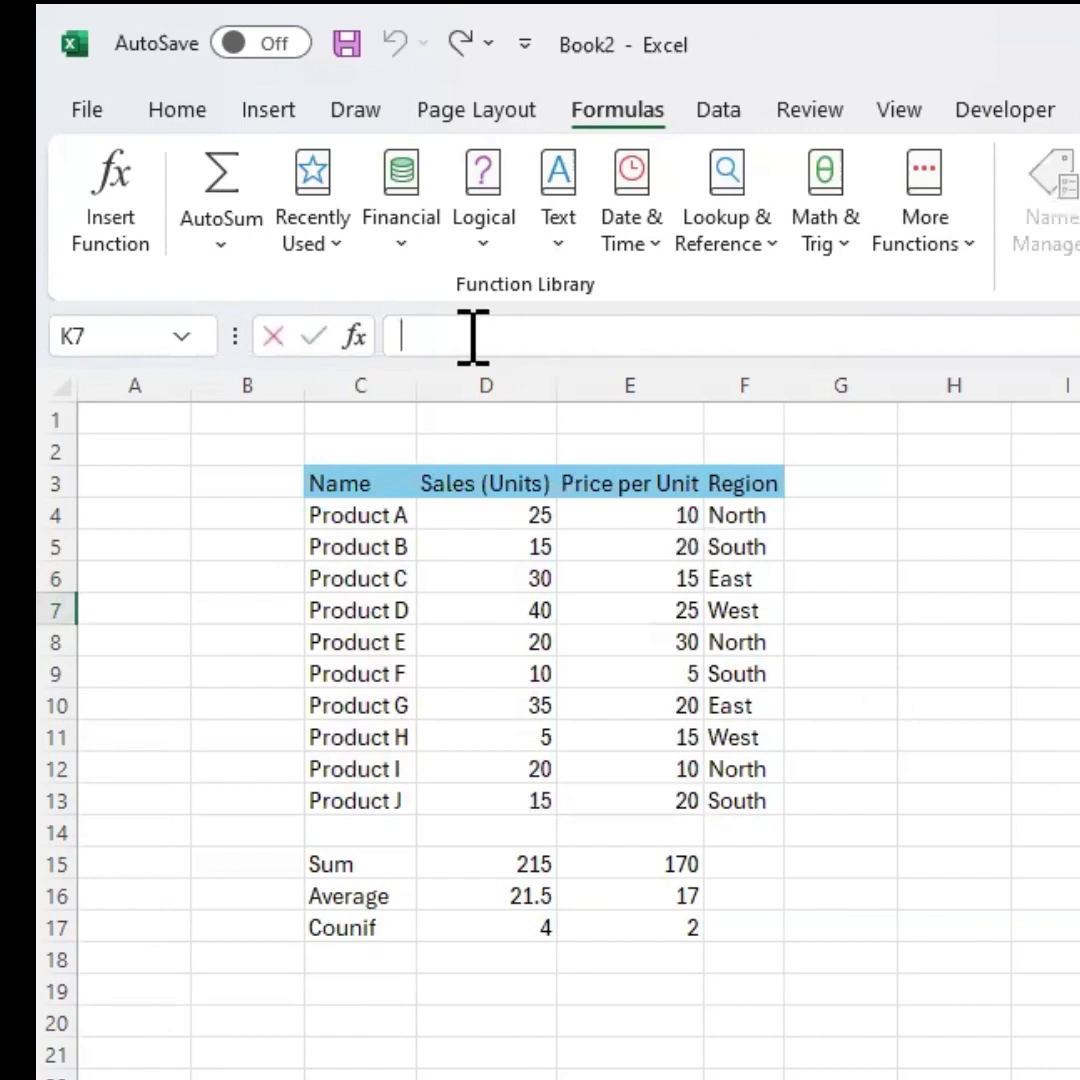
type("IF(B2>20, \"High\", \"Low\")")
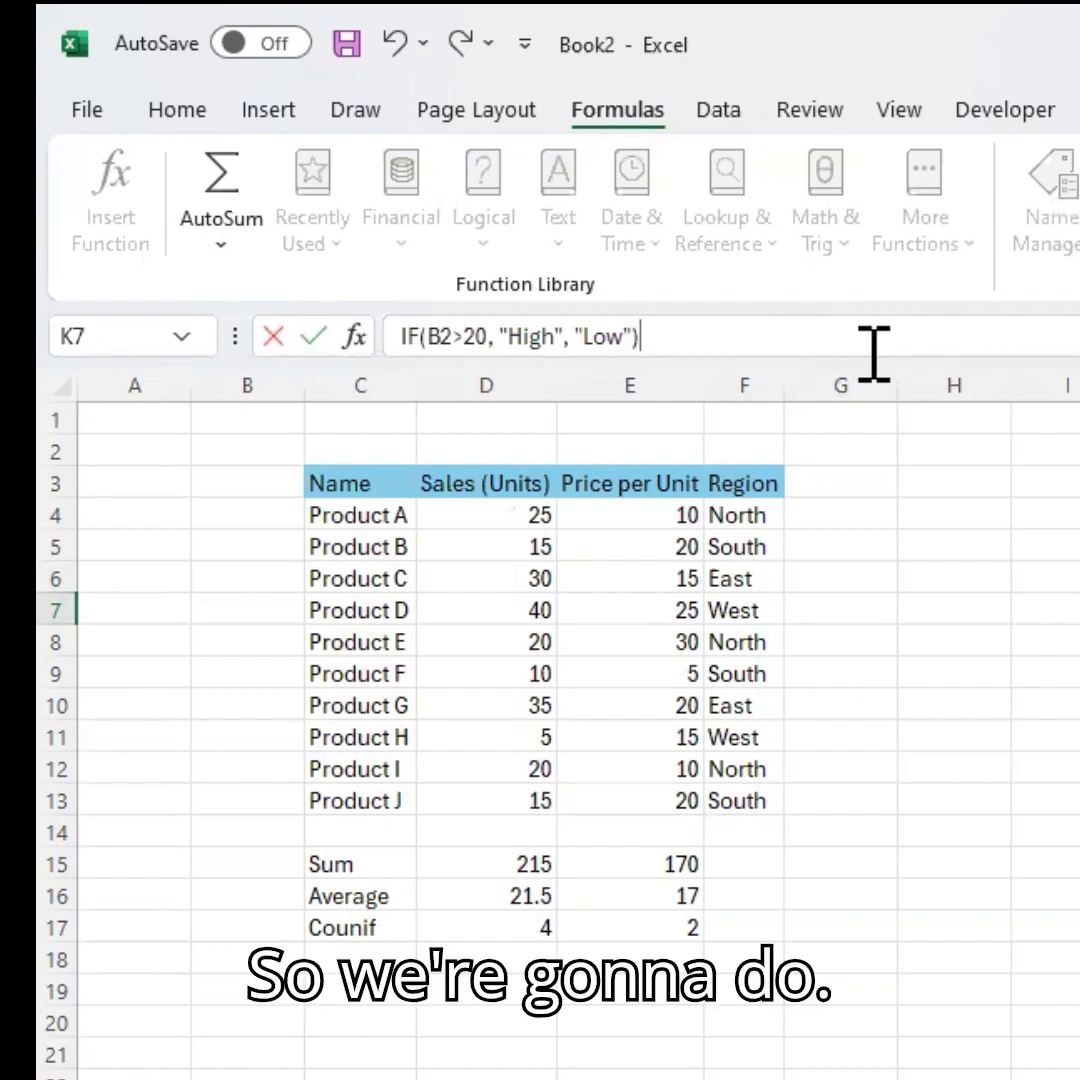
Prefix the pasted IF with an equals sign, repoint its test from B2 to D4 and enter it.
left_click(401, 336)
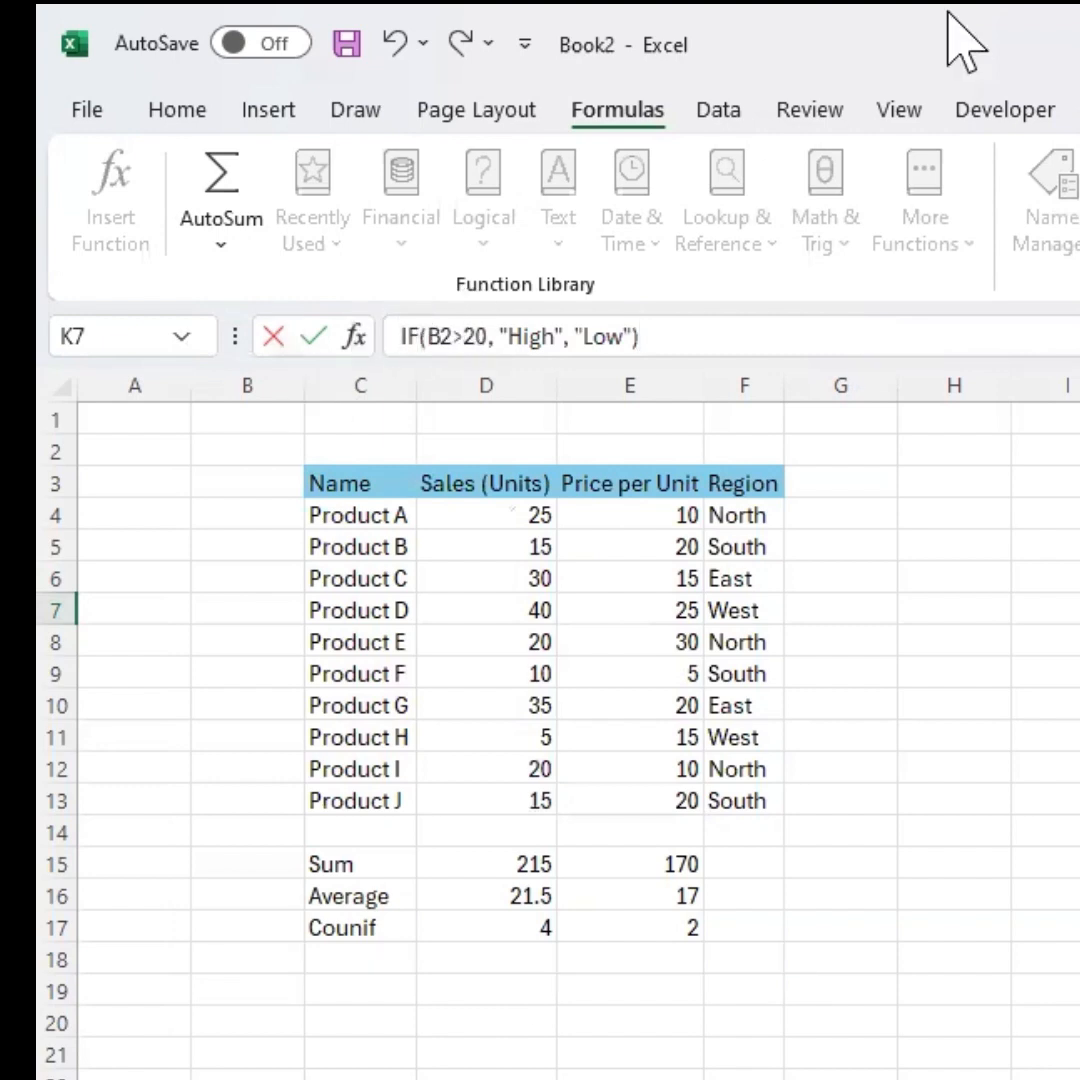
type("=")
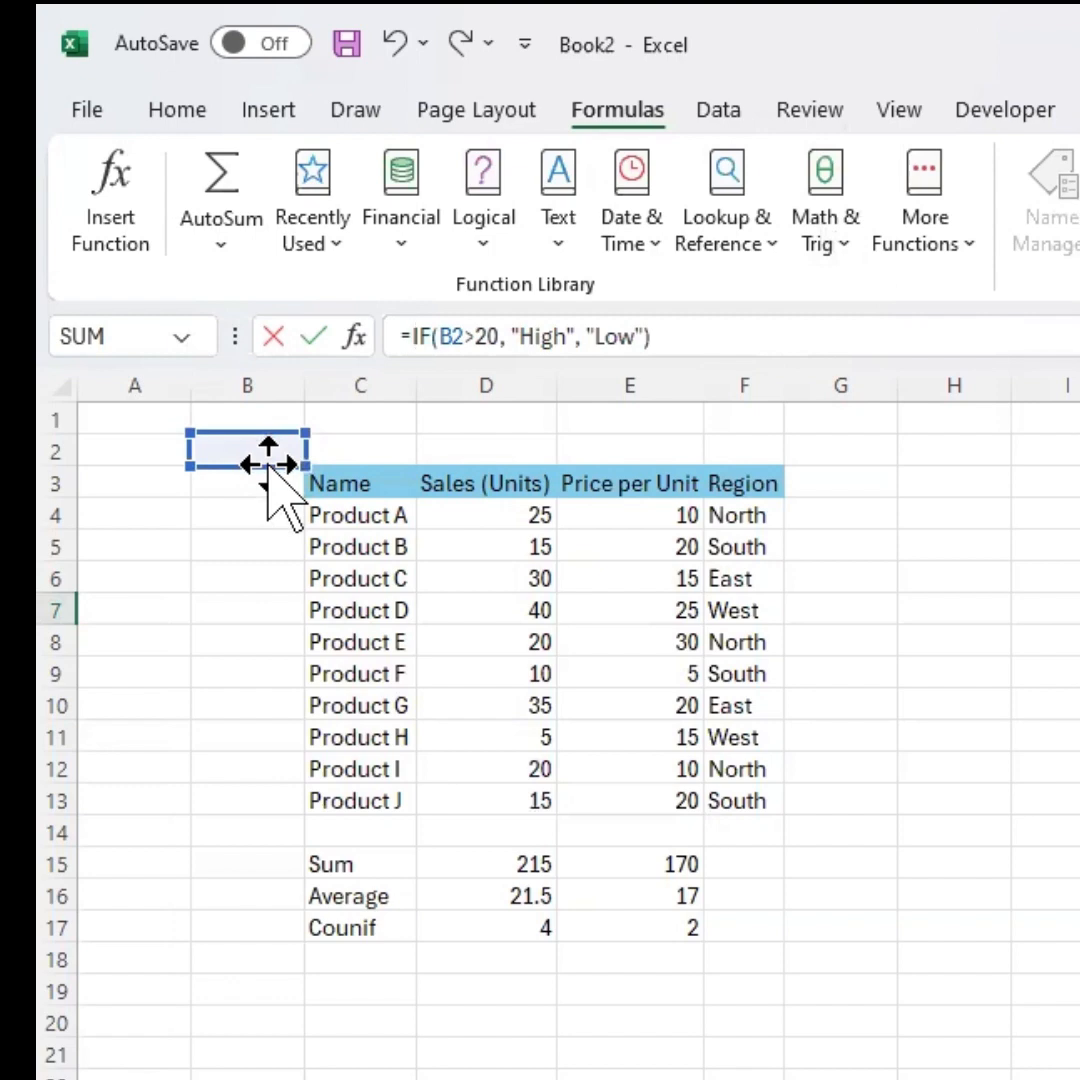
left_click_drag(268, 465, 540, 548)
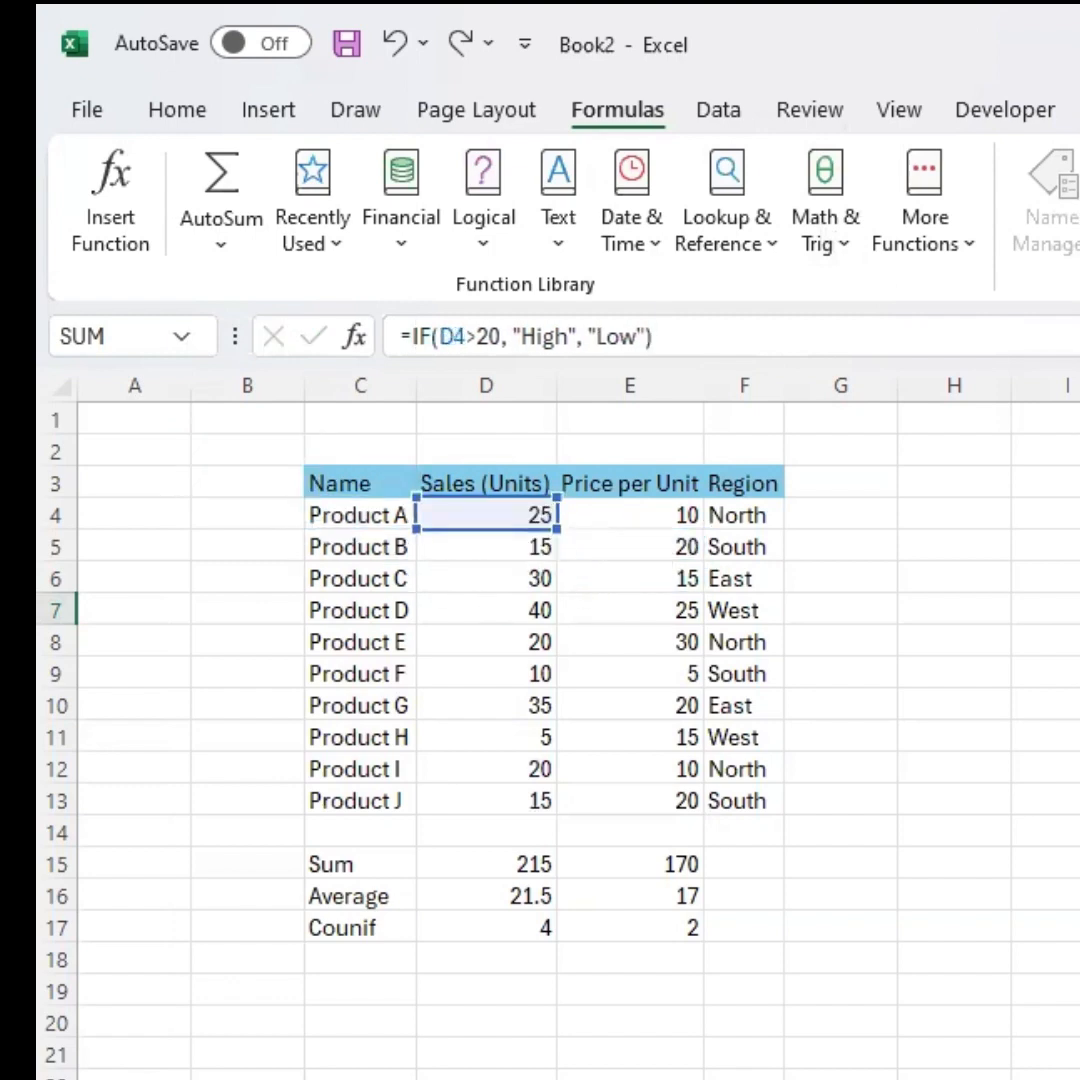
key("Return")
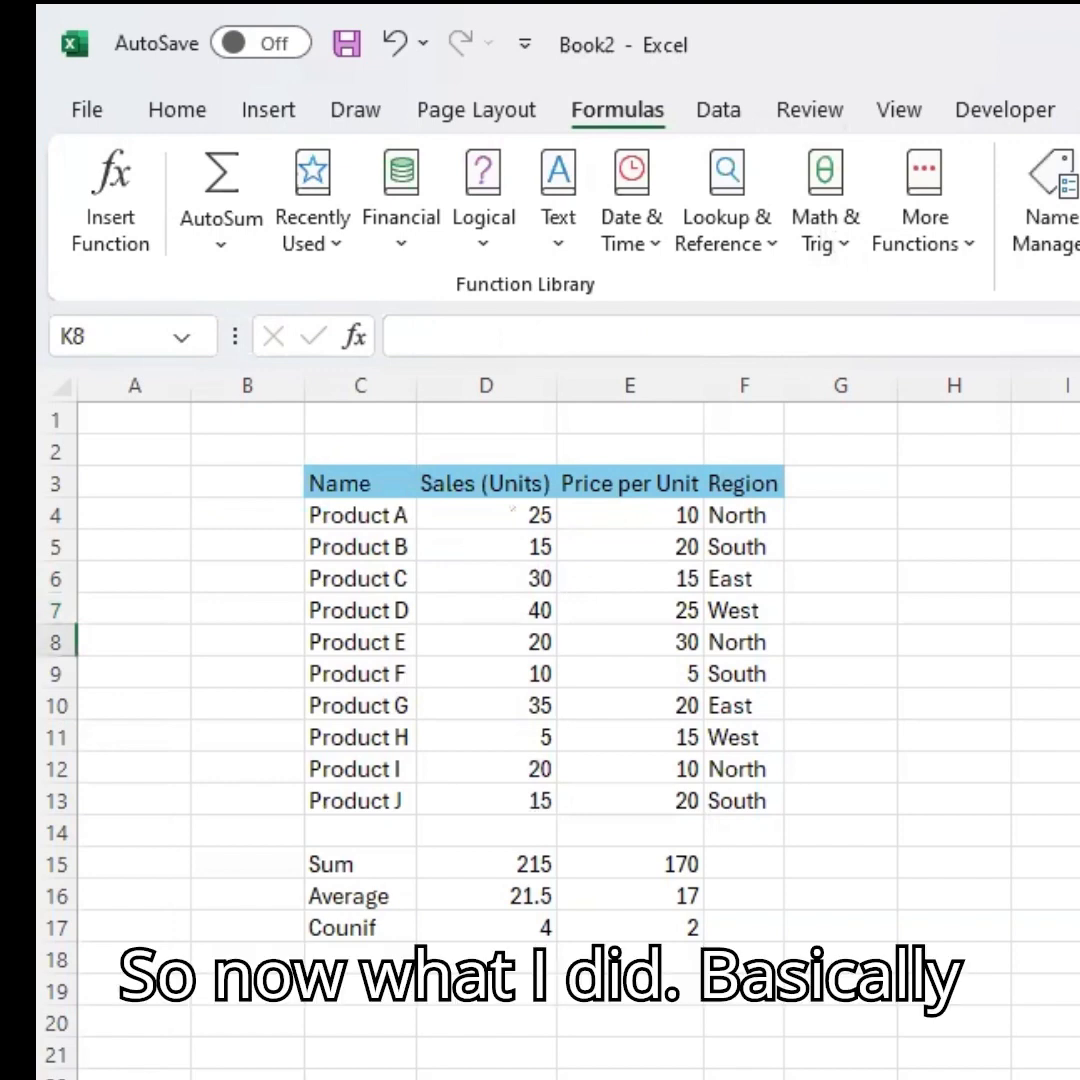
Review the IF formula's arguments in the Function Arguments dialog and in the cell.
key("Up")
left_click(752, 335)
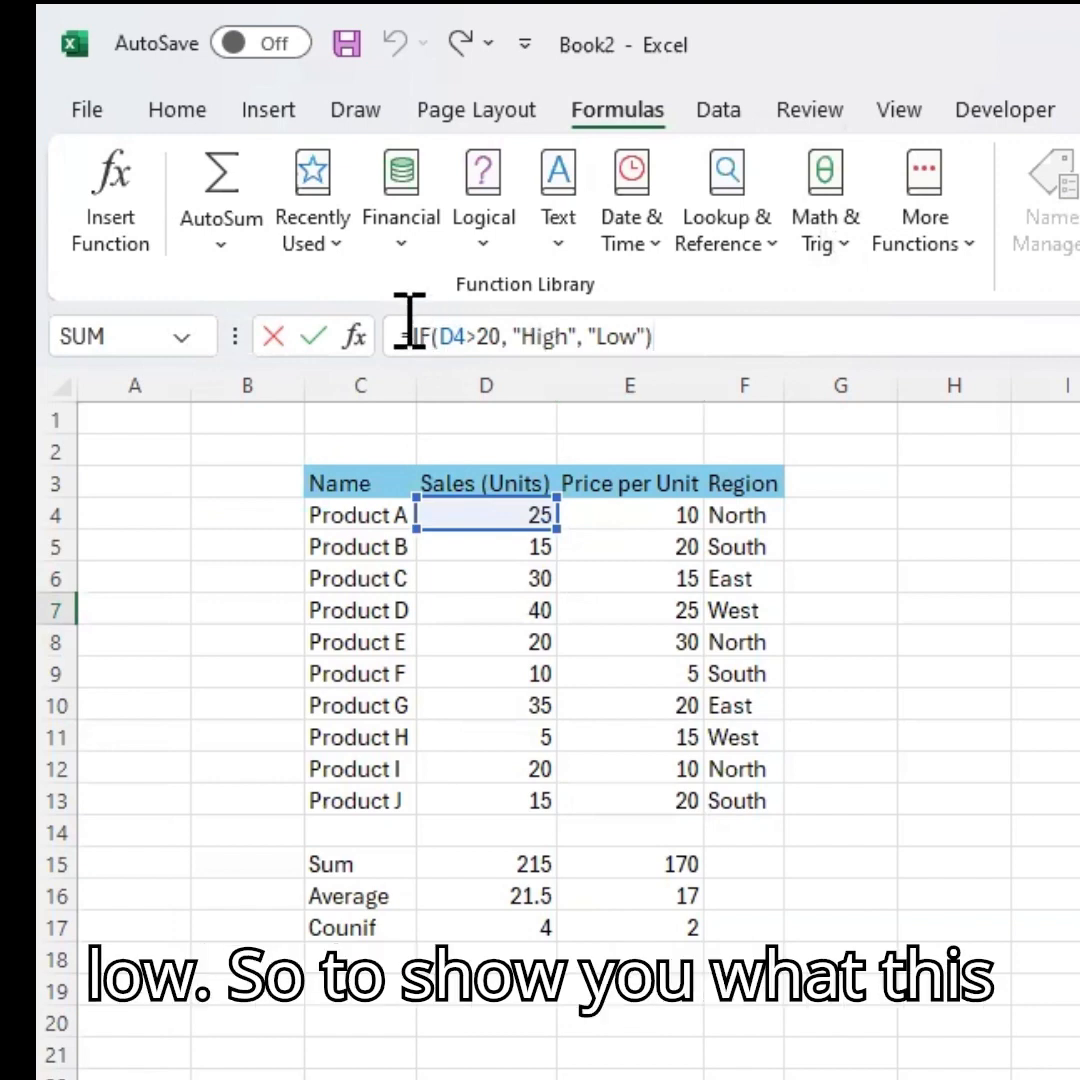
left_click(355, 336)
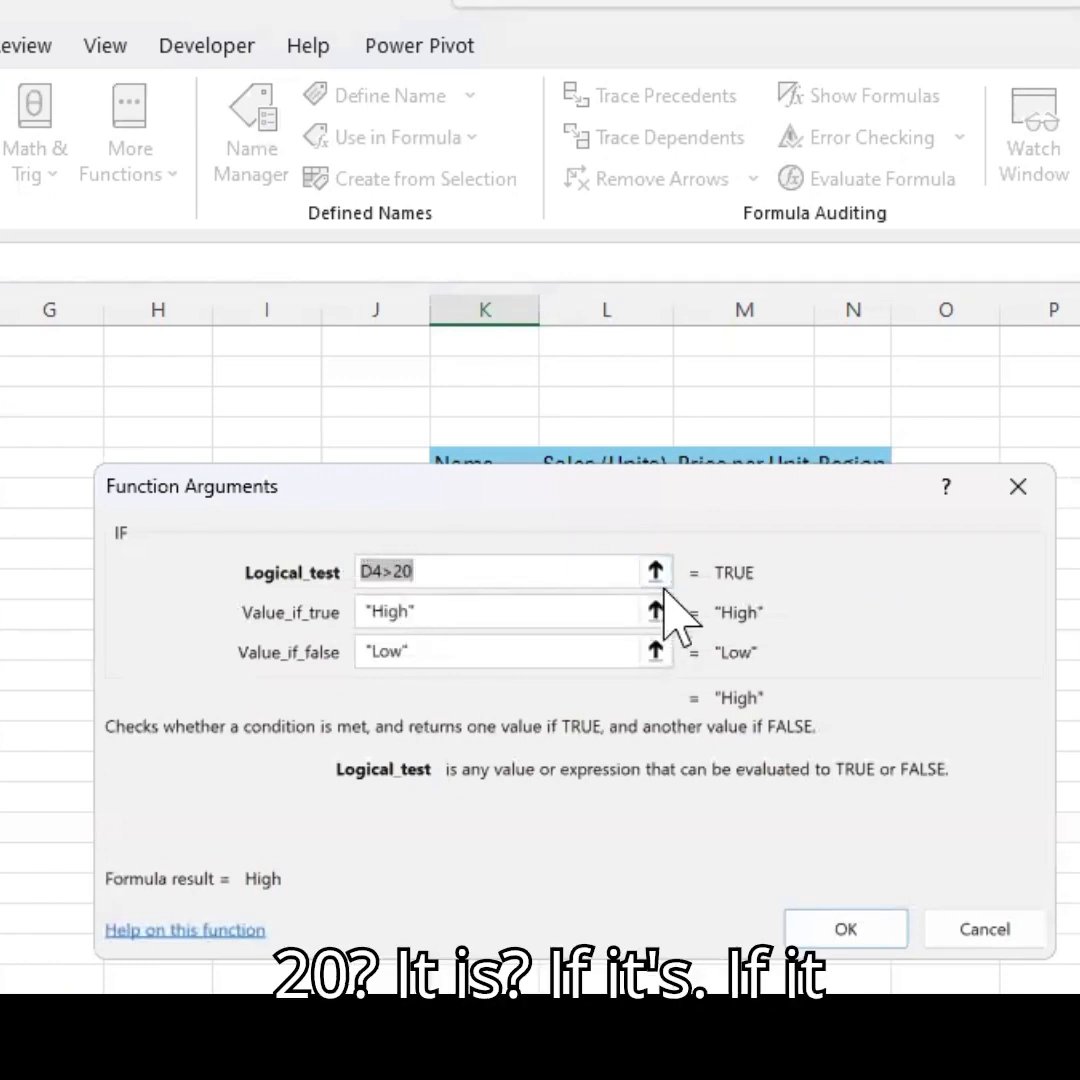
left_click(468, 610)
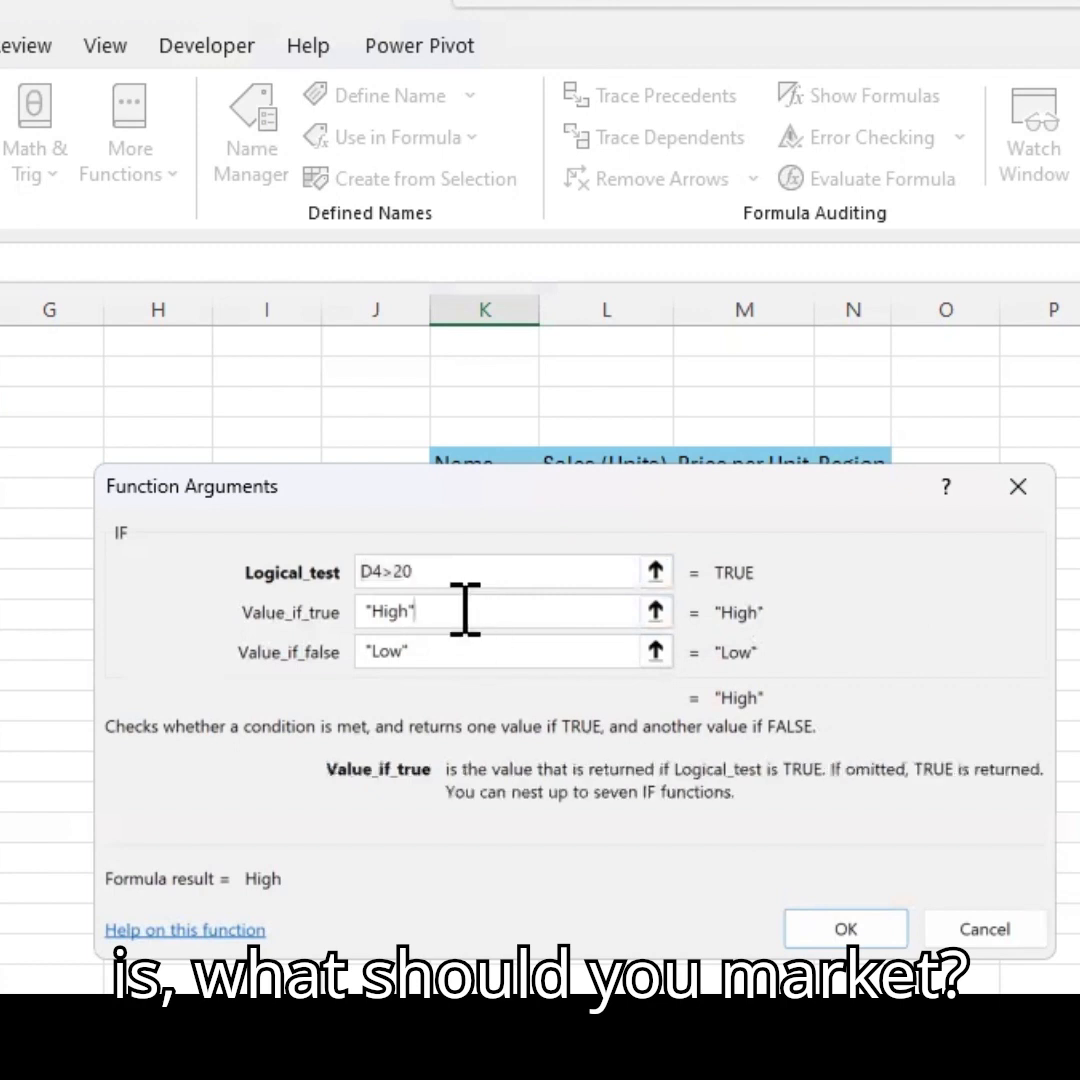
left_click(382, 610)
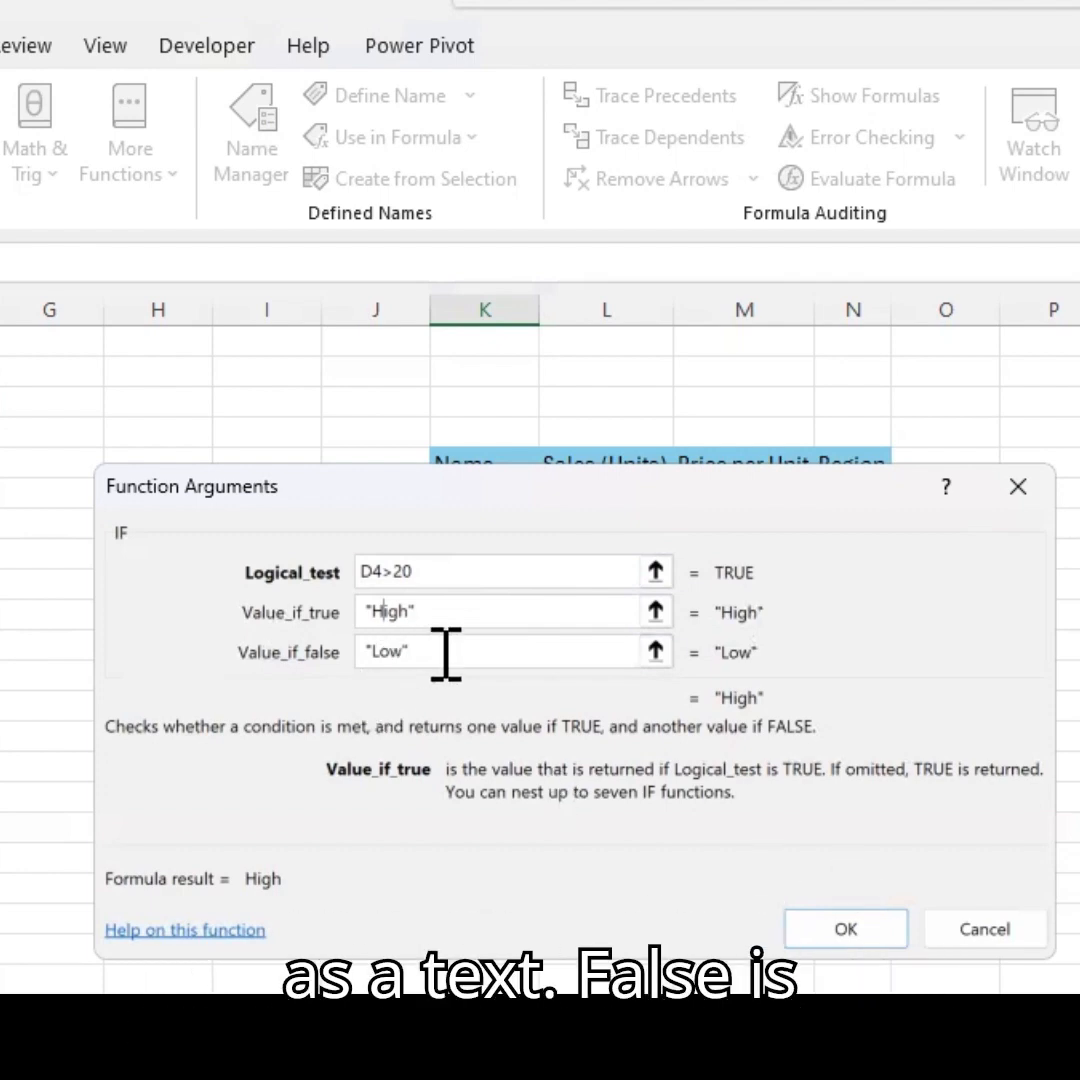
left_click(490, 651)
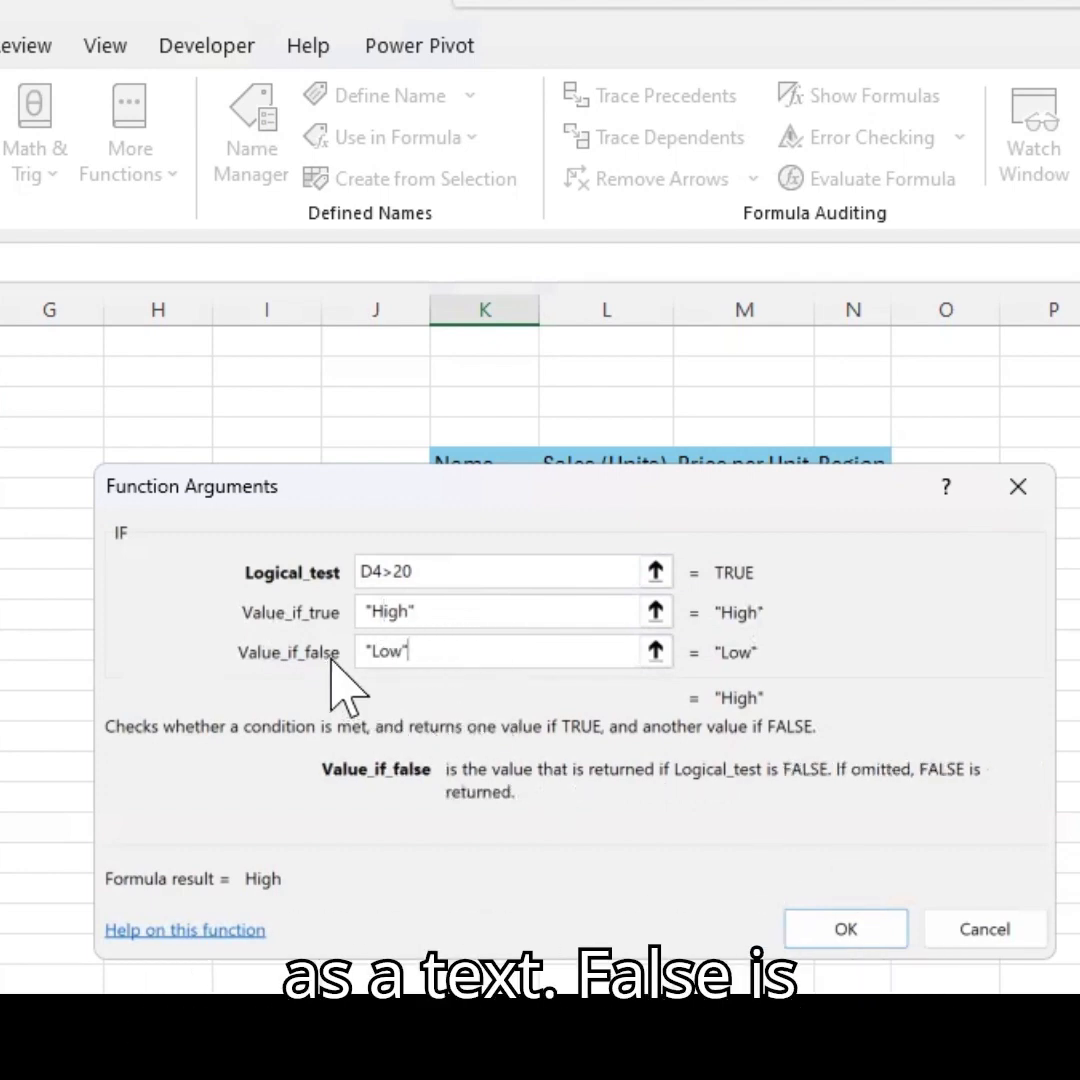
left_click(862, 934)
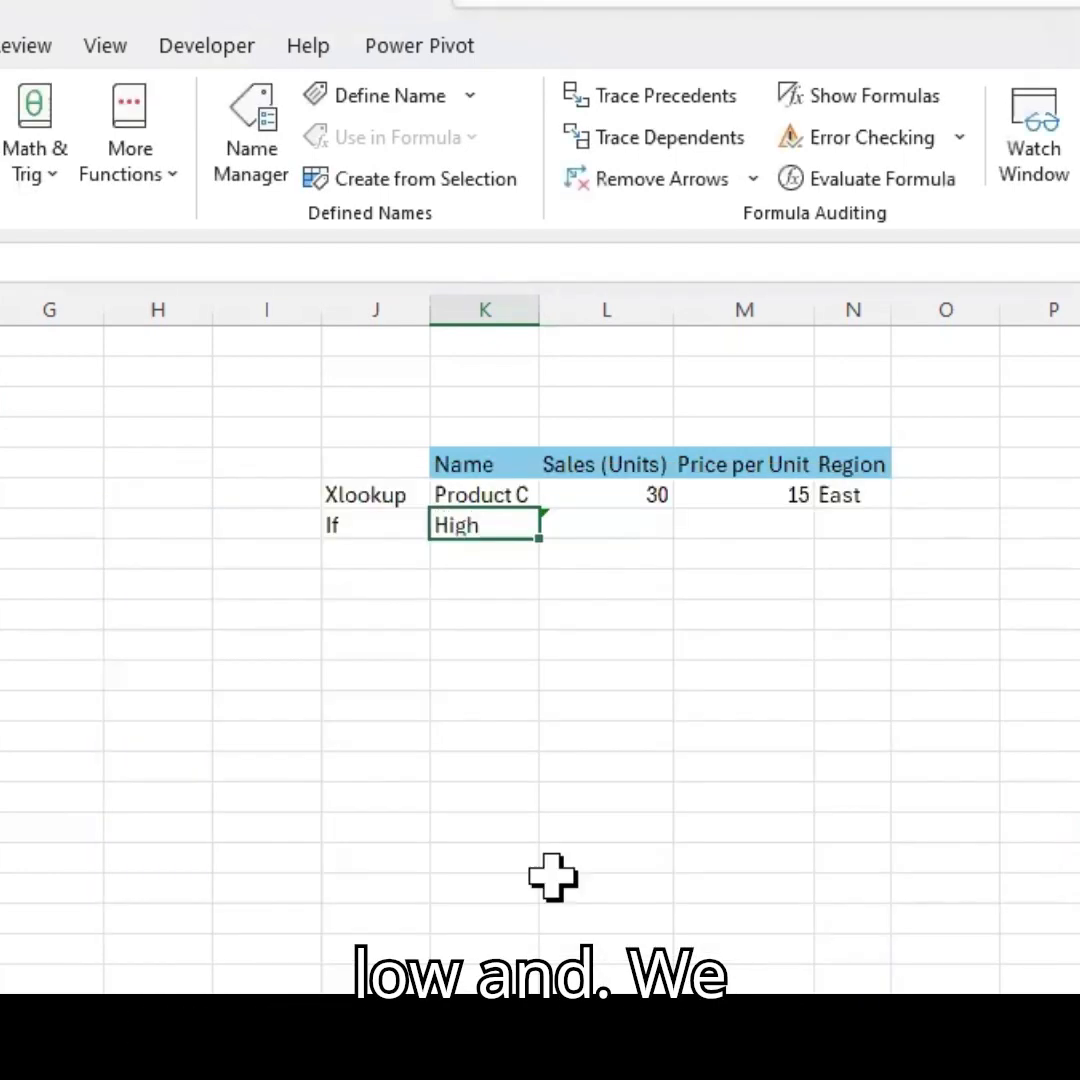
key("F2")
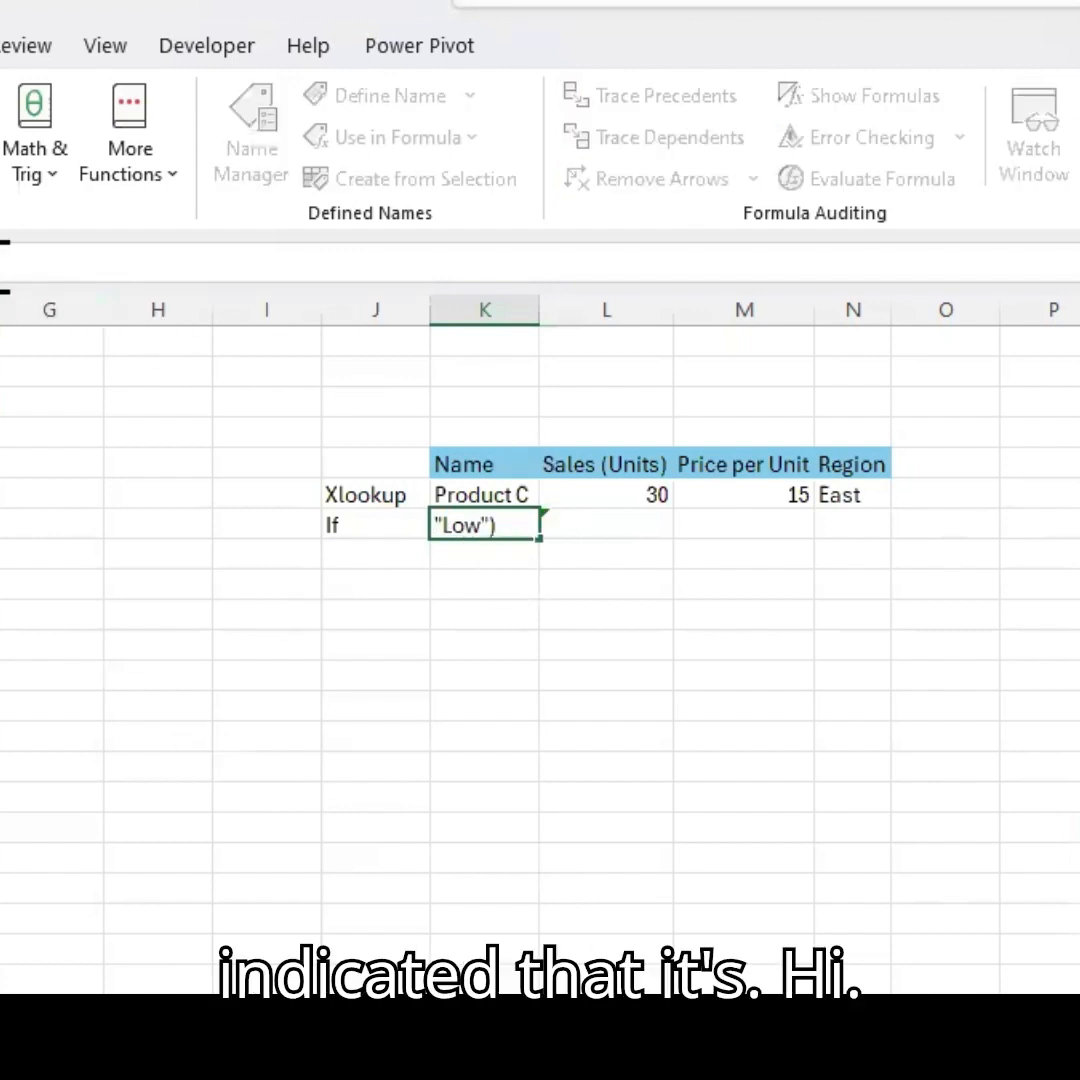
left_click(428, 740)
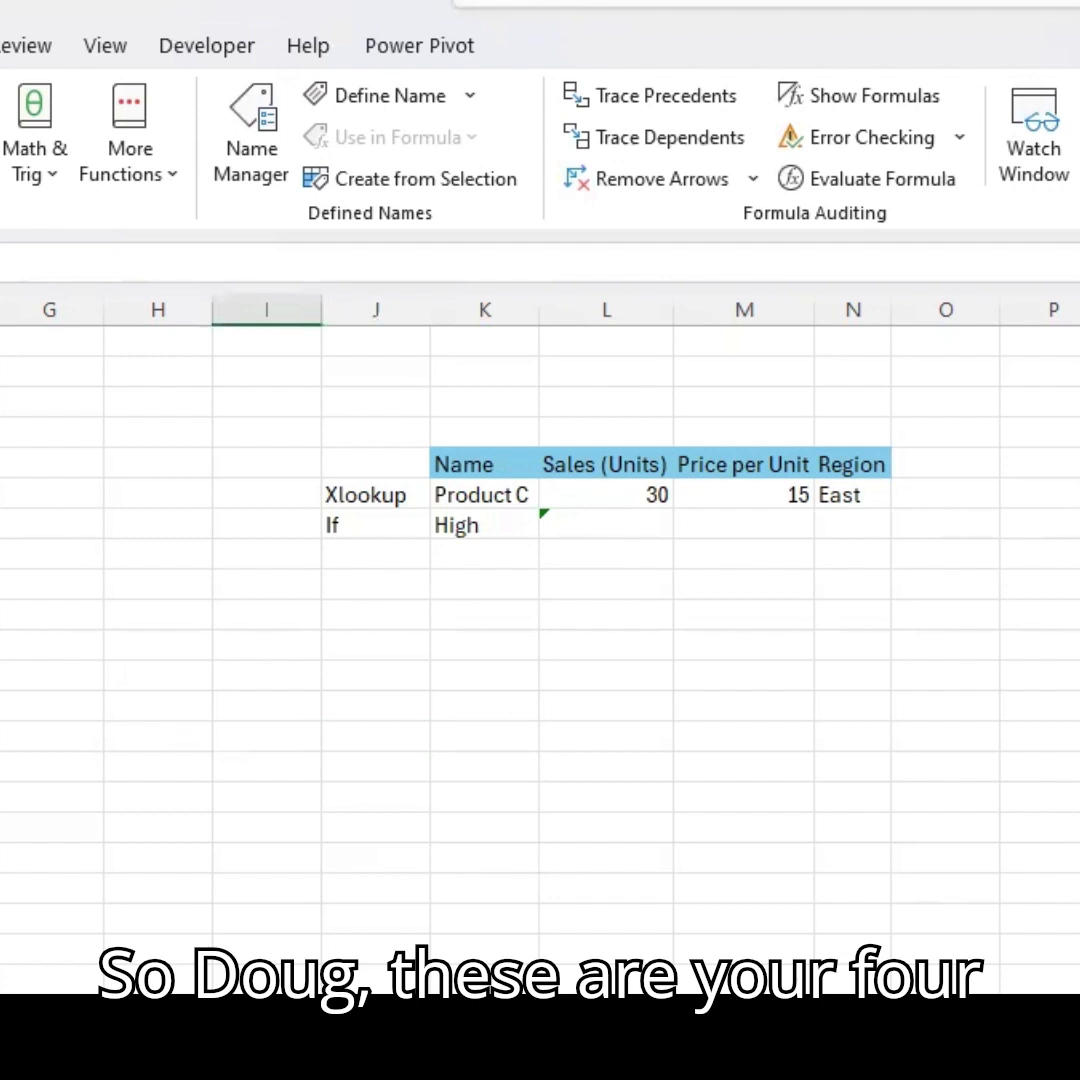
Select the block of columns H to N holding the XLOOKUP and If examples.
left_click(6, 820)
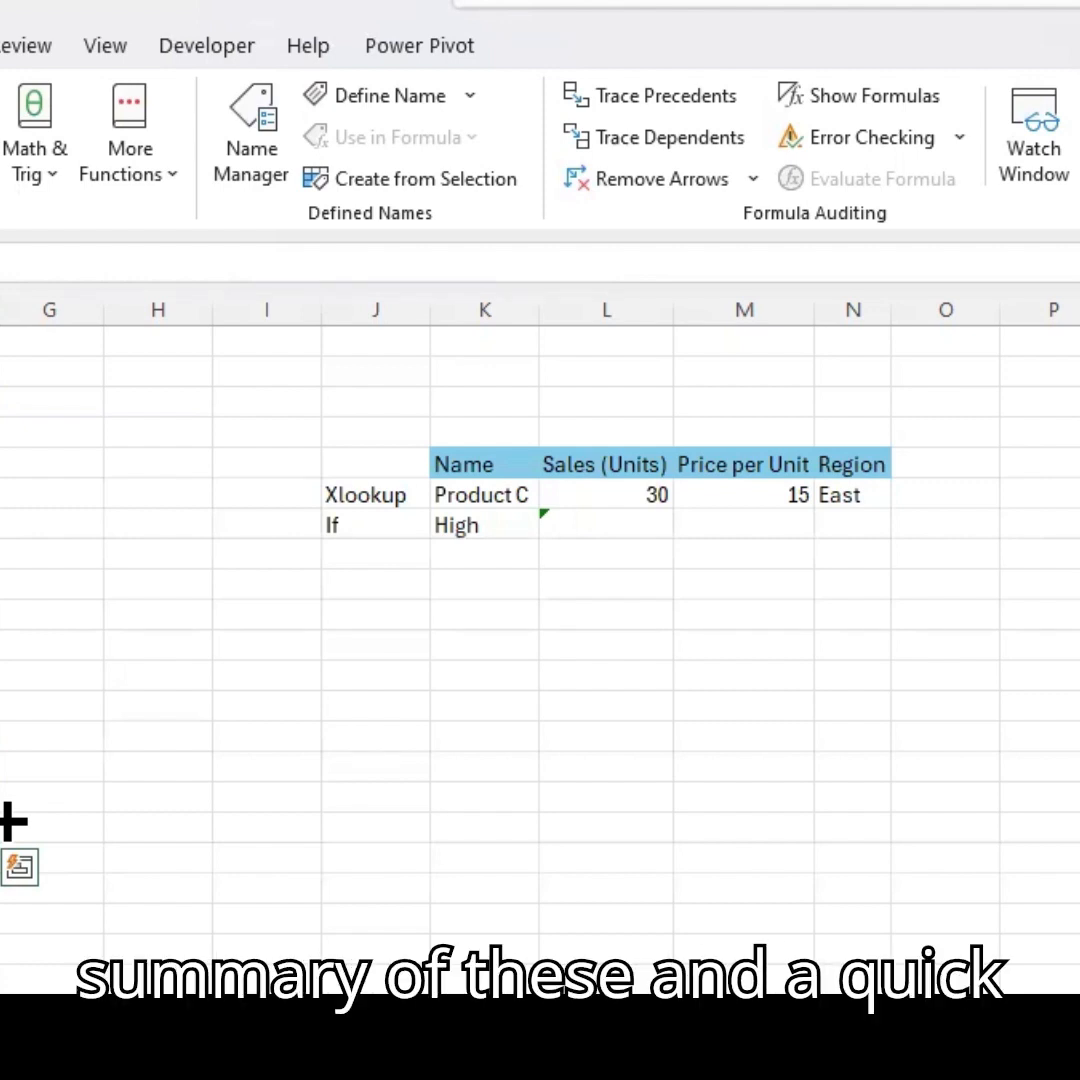
left_click_drag(150, 430, 897, 725)
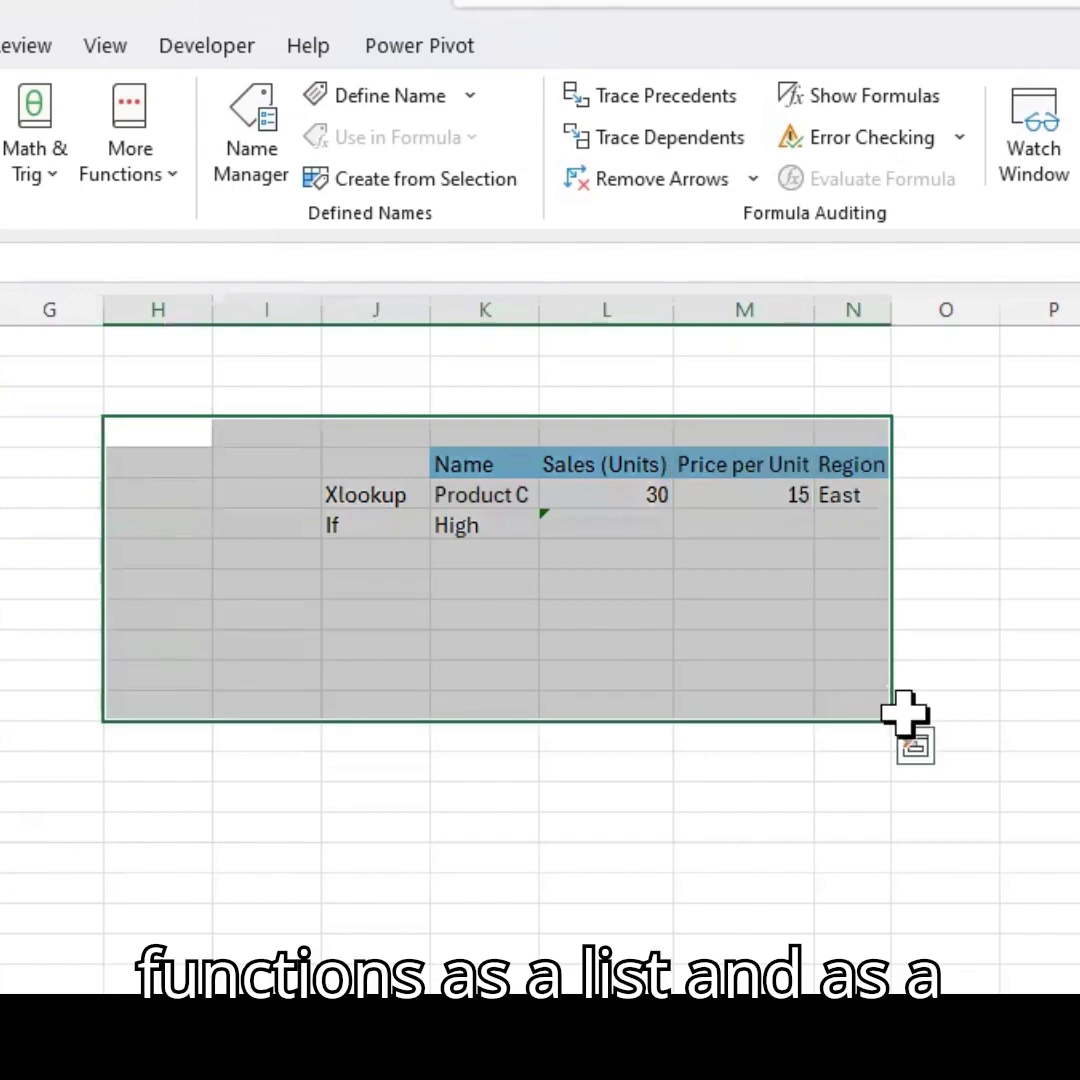